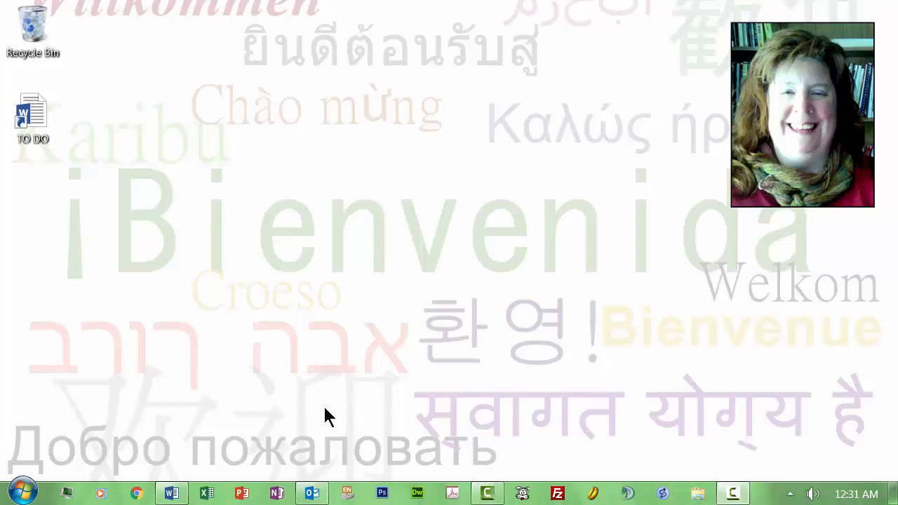
Switch to Outlook and widen the inbox message list by narrowing the reading pane.
{"action": "left_click", "coordinate": [312, 494]}
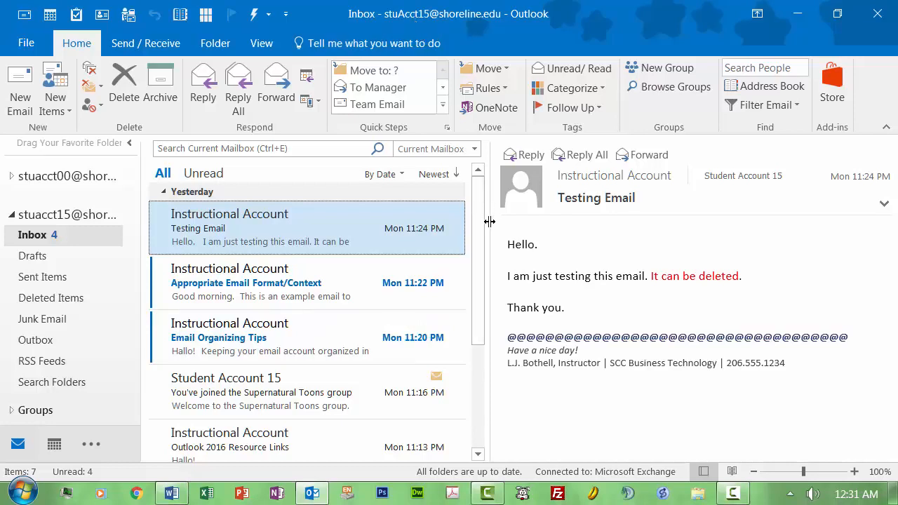
{"action": "left_click_drag", "start_coordinate": [489, 220], "coordinate": [585, 252]}
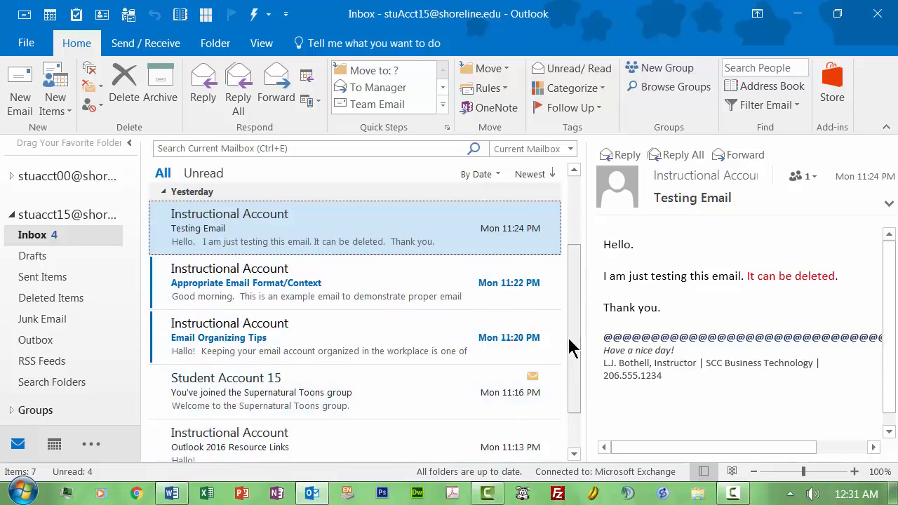
{"action": "scroll", "coordinate": [569, 344], "scroll_direction": "down", "scroll_amount": 1}
{"action": "left_click_drag", "start_coordinate": [569, 345], "coordinate": [581, 231]}
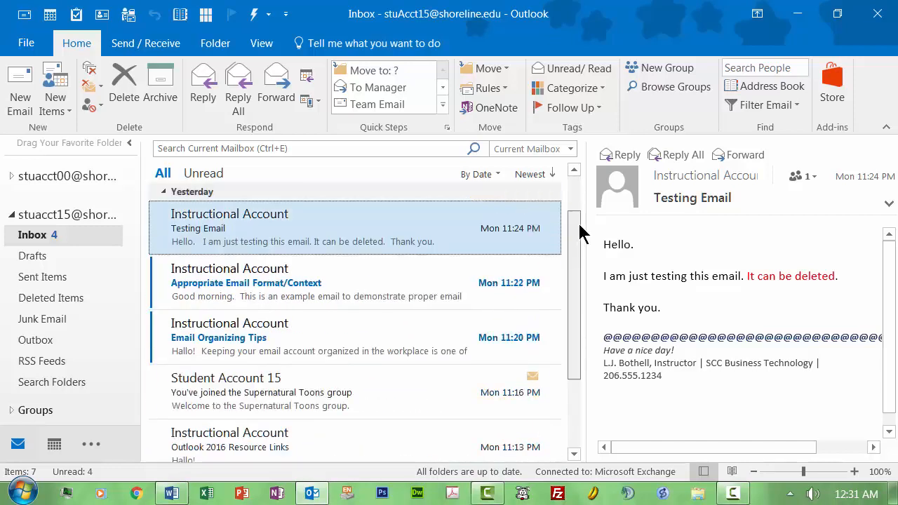
Preview the Appropriate Email Format/Context message, open it in its own window and close it.
{"action": "left_click", "coordinate": [209, 269]}
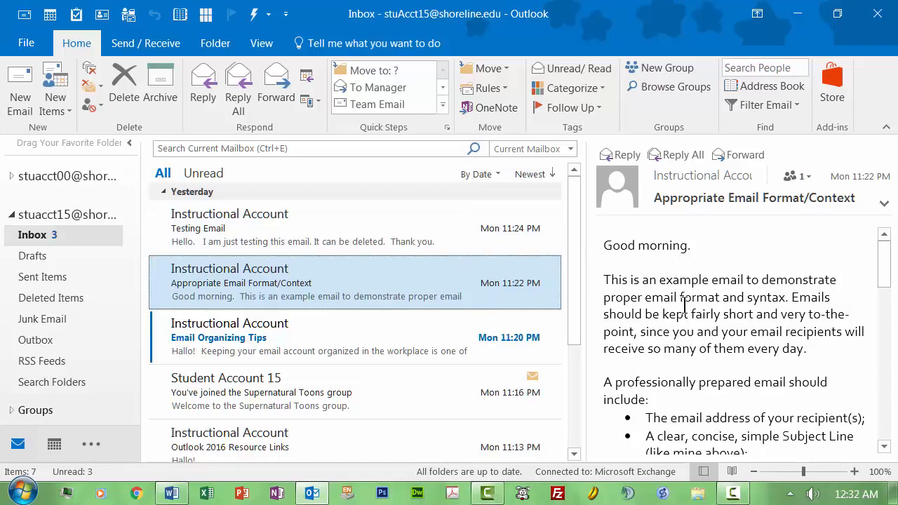
{"action": "double_click", "coordinate": [327, 285]}
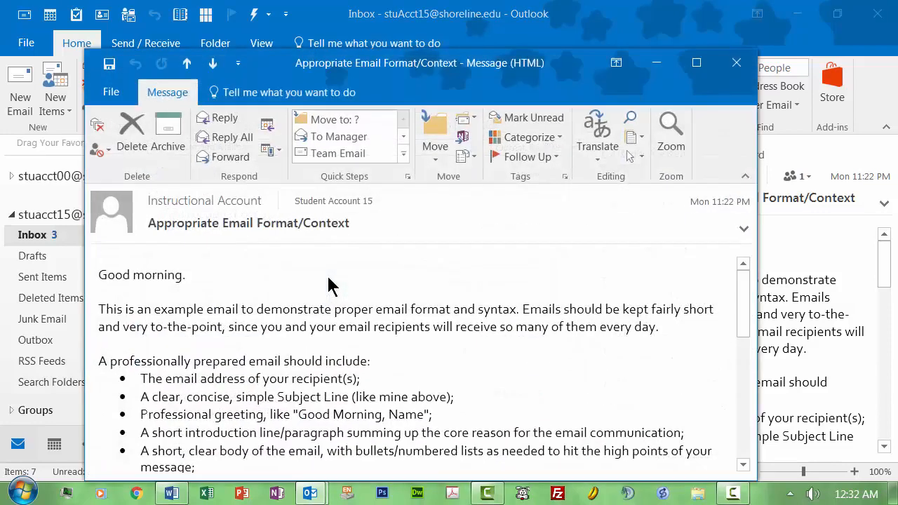
{"action": "left_click", "coordinate": [737, 63]}
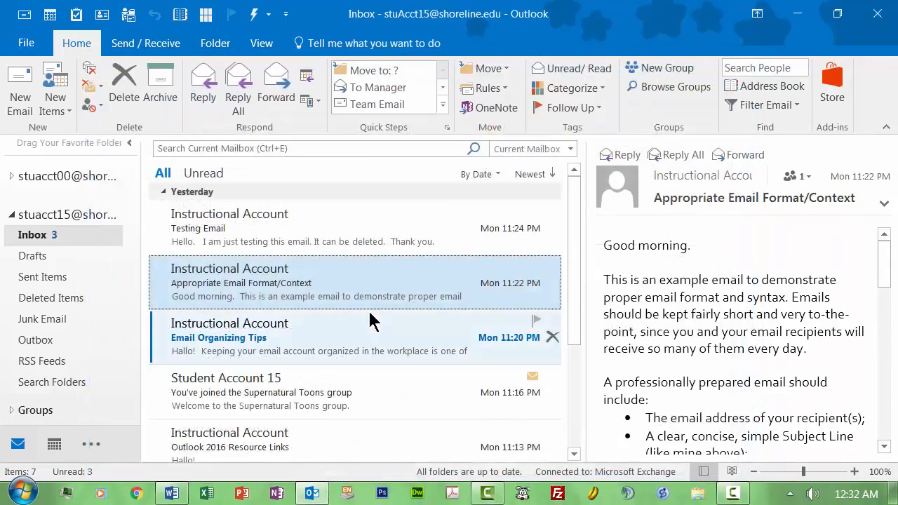
Start a new email and add the instructor's Outlook contact from the Contacts address book as the To recipient.
{"action": "left_click", "coordinate": [19, 94]}
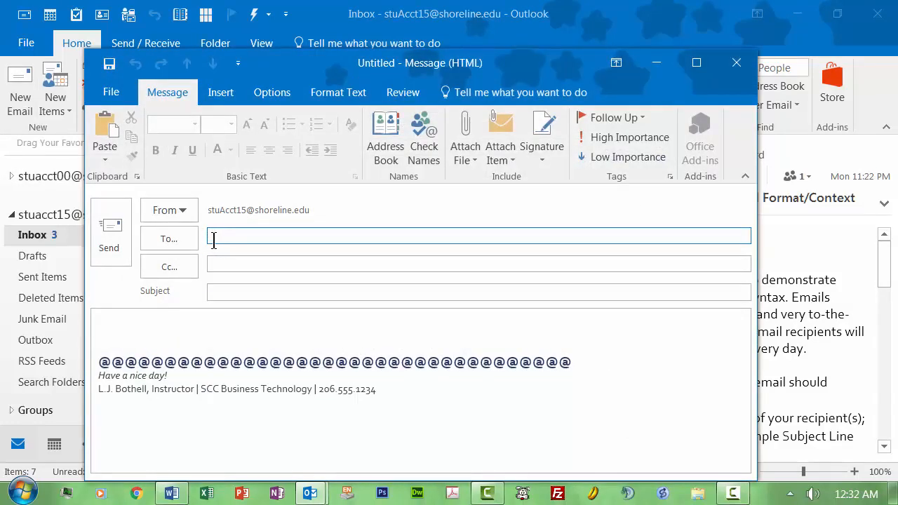
{"action": "left_click", "coordinate": [173, 242]}
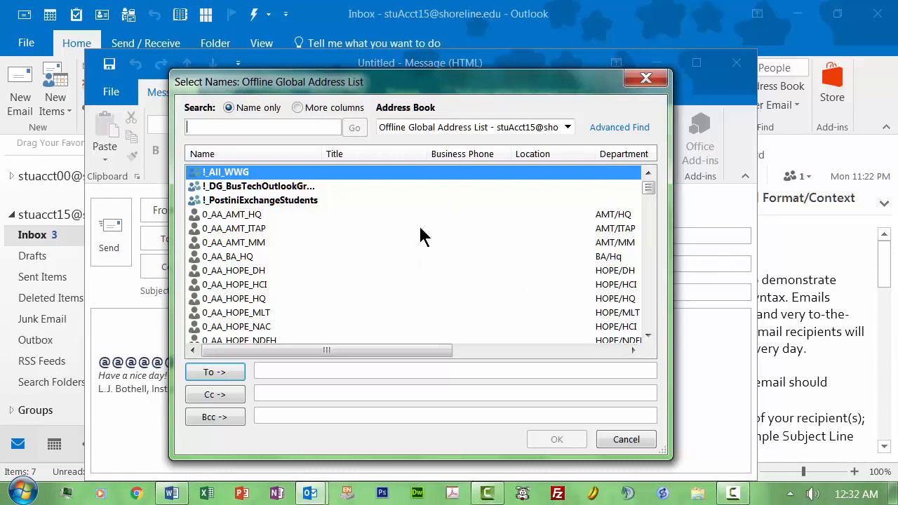
{"action": "left_click", "coordinate": [567, 128]}
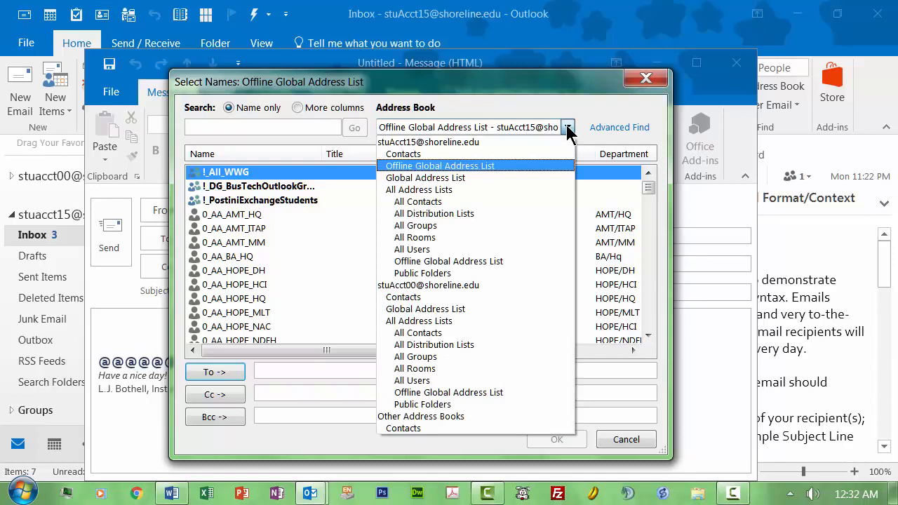
{"action": "left_click", "coordinate": [404, 153]}
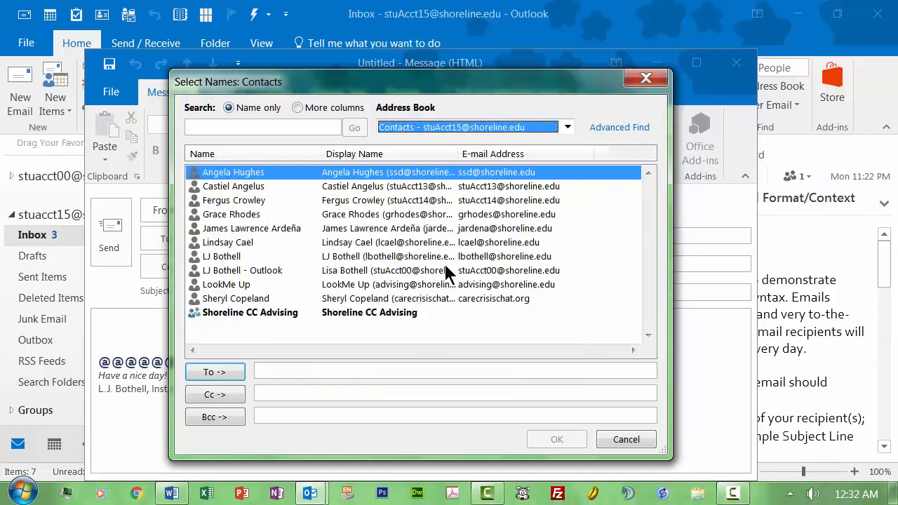
{"action": "left_click", "coordinate": [234, 273]}
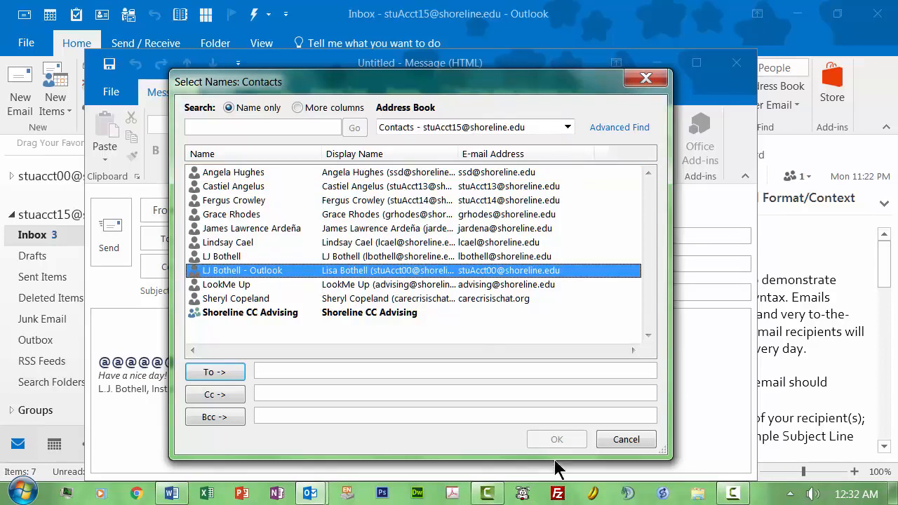
{"action": "double_click", "coordinate": [286, 272]}
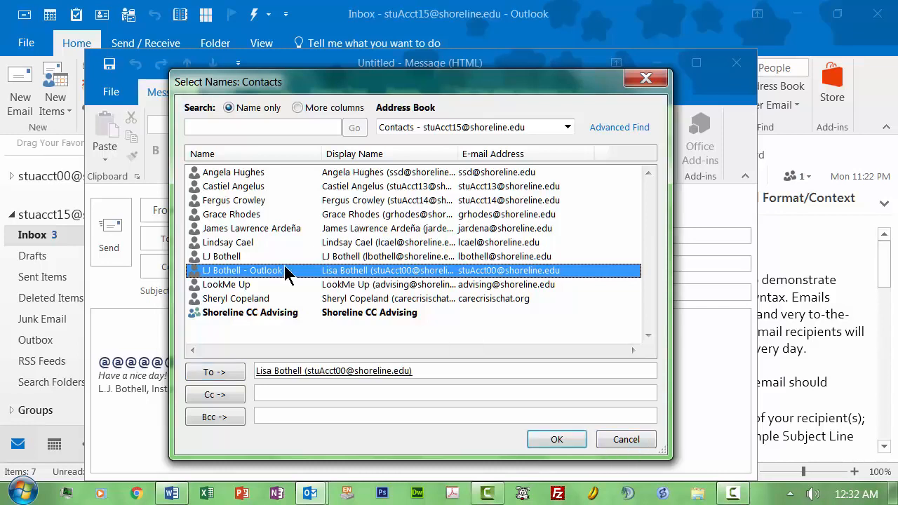
Try to add the contact third in the list as a second recipient, removing it from the To line each time.
{"action": "left_click", "coordinate": [297, 393]}
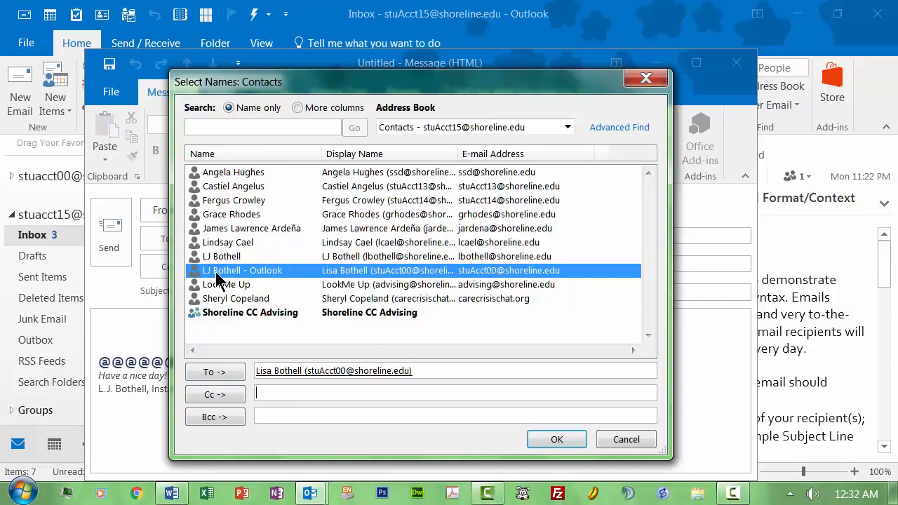
{"action": "double_click", "coordinate": [226, 202]}
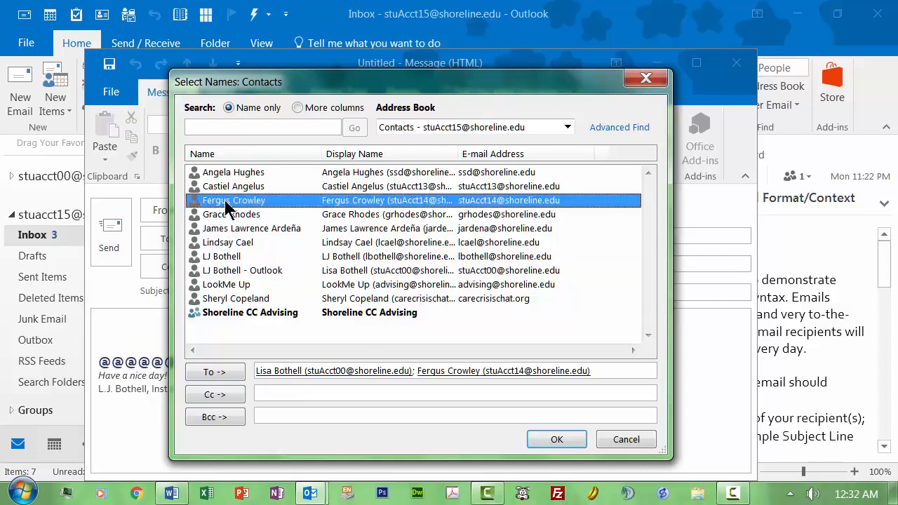
{"action": "left_click_drag", "start_coordinate": [226, 202], "coordinate": [397, 453]}
{"action": "left_click", "coordinate": [615, 369]}
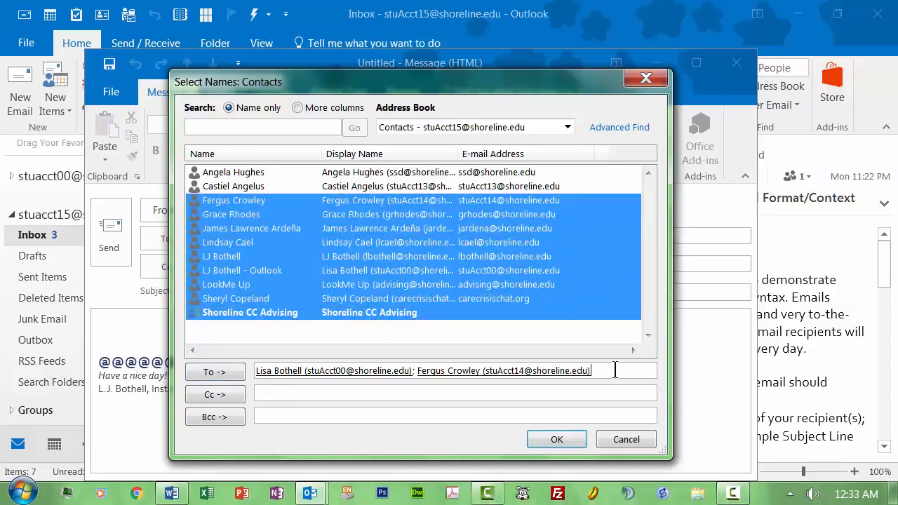
{"action": "key", "text": "BackSpace"}
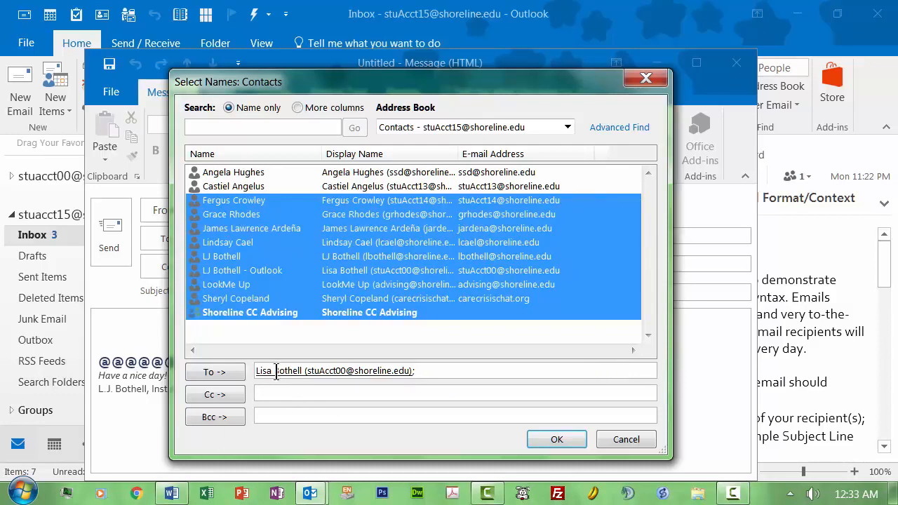
{"action": "left_click", "coordinate": [229, 200]}
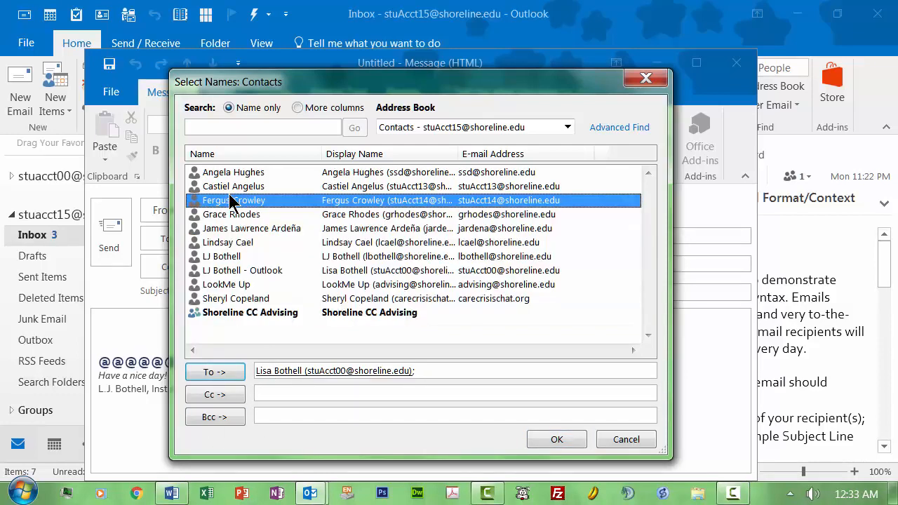
{"action": "double_click", "coordinate": [230, 198]}
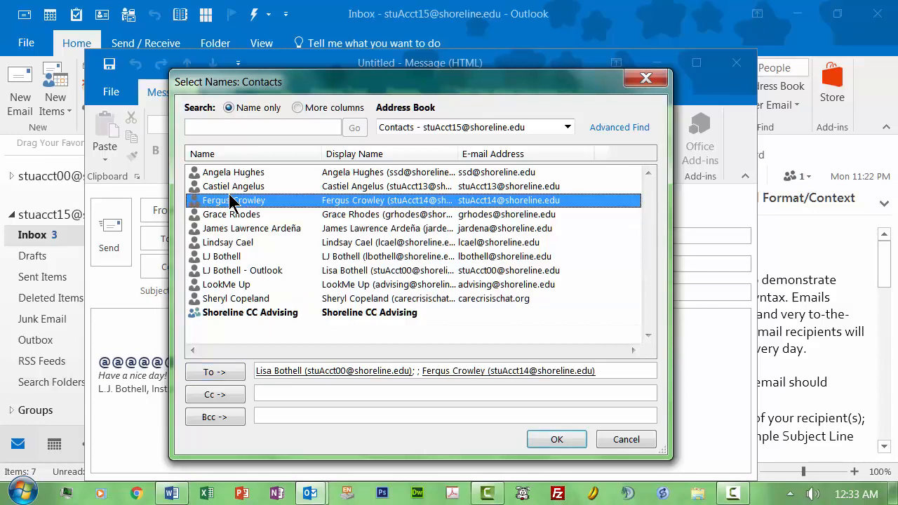
{"action": "left_click", "coordinate": [625, 376]}
{"action": "key", "text": "BackSpace"}
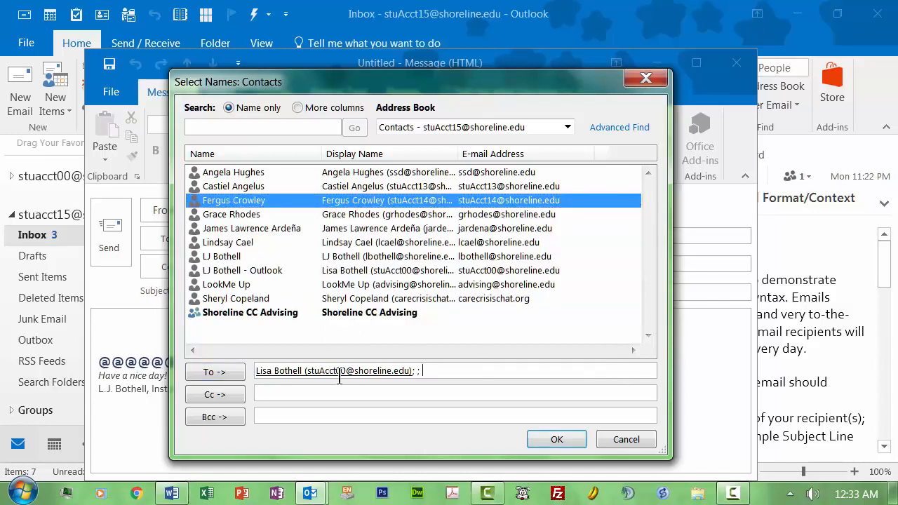
Try the same contact as a Cc recipient, remove it, and discard the new email without saving.
{"action": "left_click", "coordinate": [227, 397]}
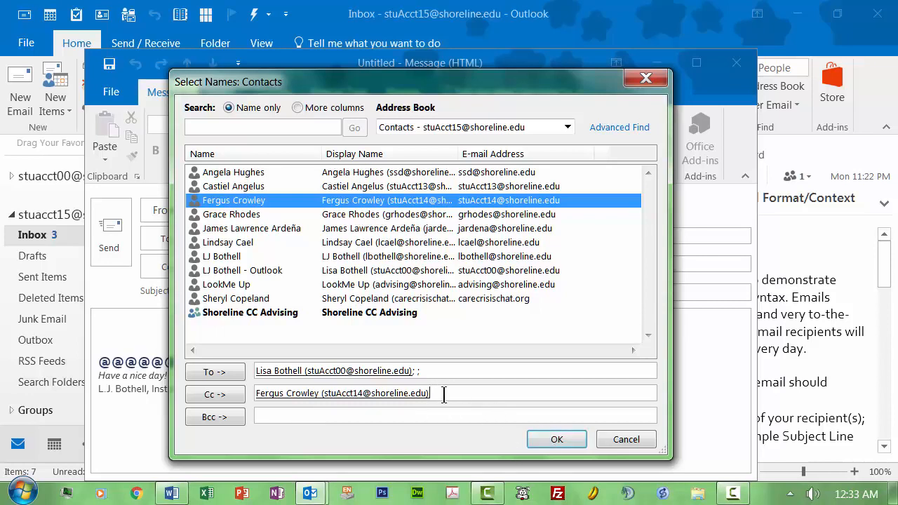
{"action": "key", "text": "BackSpace"}
{"action": "left_click", "coordinate": [539, 440]}
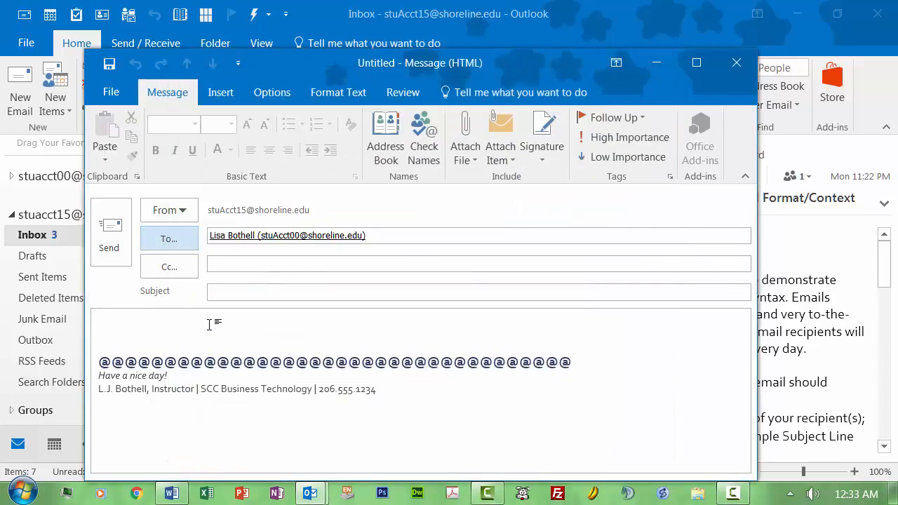
{"action": "left_click", "coordinate": [737, 63]}
{"action": "left_click", "coordinate": [458, 301]}
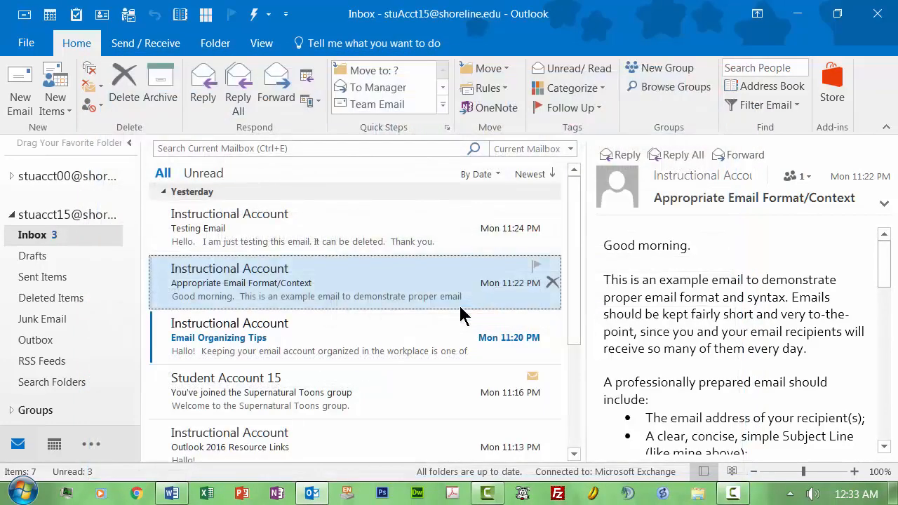
Reopen the Appropriate Email Format/Context message in its own window, look it over and close it.
{"action": "double_click", "coordinate": [256, 288]}
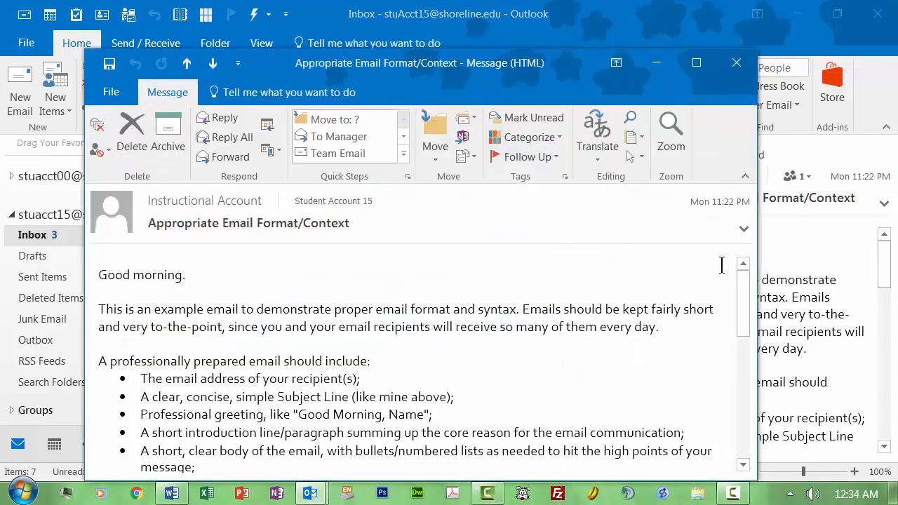
{"action": "mouse_move", "coordinate": [737, 304]}
{"action": "left_mouse_down"}
{"action": "mouse_move", "coordinate": [734, 443]}
{"action": "mouse_move", "coordinate": [753, 316]}
{"action": "left_mouse_up"}
{"action": "left_click", "coordinate": [737, 68]}
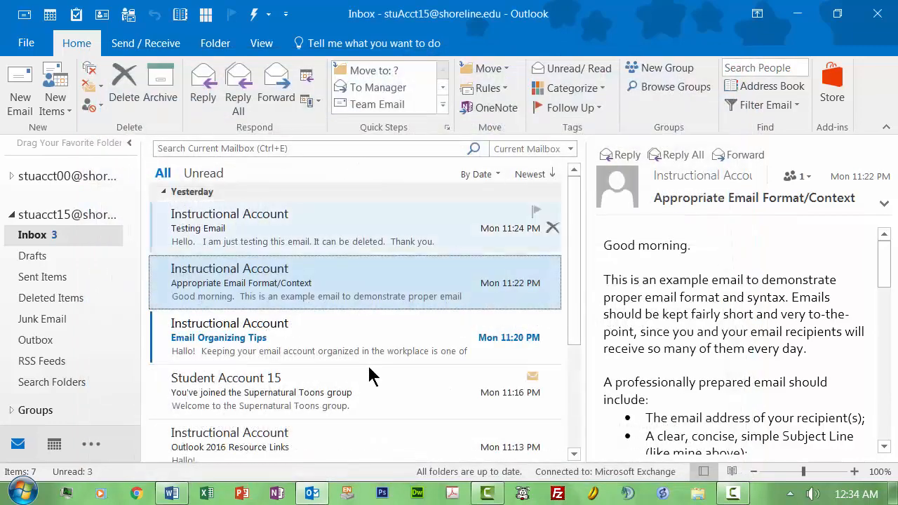
View the Email Organizing Tips and Testing Email messages in their own windows, closing each one.
{"action": "left_click", "coordinate": [247, 338]}
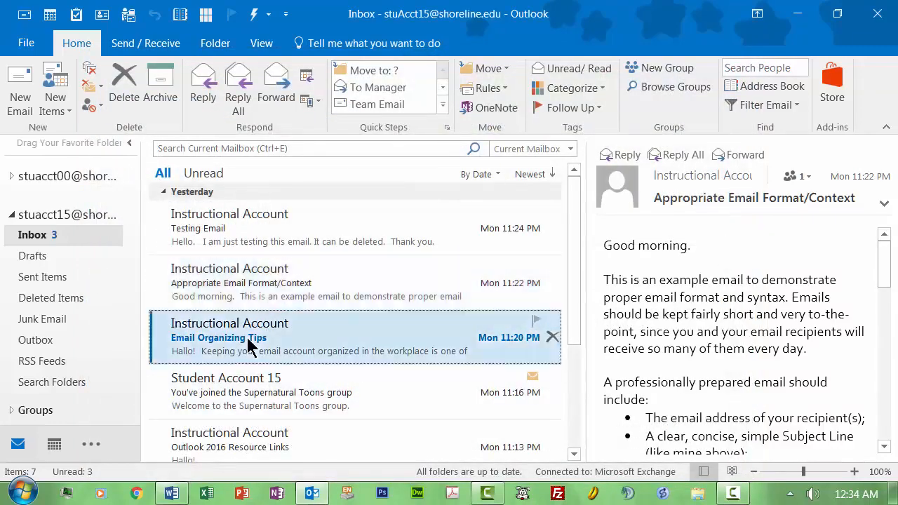
{"action": "double_click", "coordinate": [248, 338]}
{"action": "left_click_drag", "start_coordinate": [741, 366], "coordinate": [734, 296]}
{"action": "left_click", "coordinate": [736, 63]}
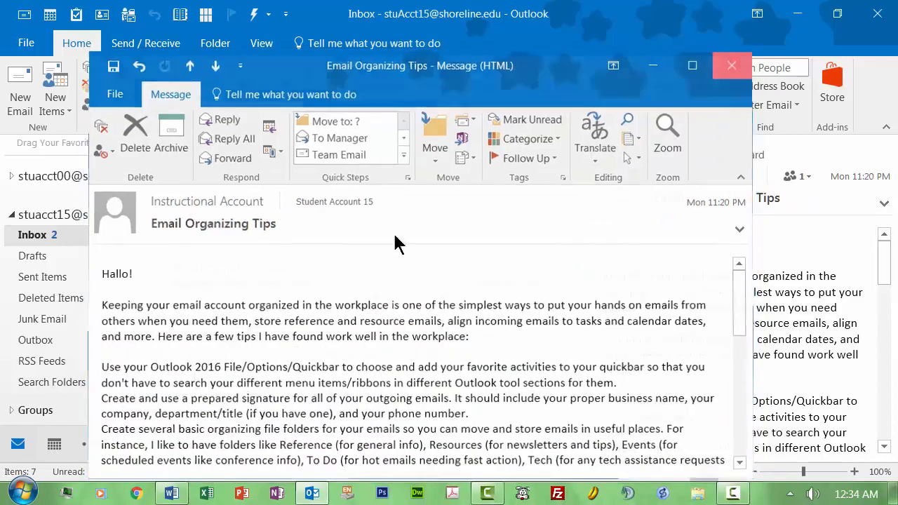
{"action": "double_click", "coordinate": [223, 232]}
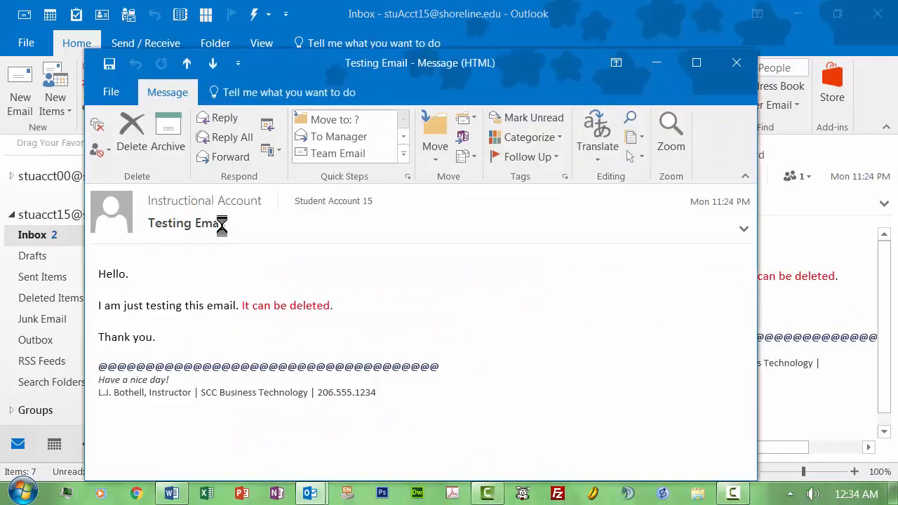
{"action": "left_click", "coordinate": [736, 64]}
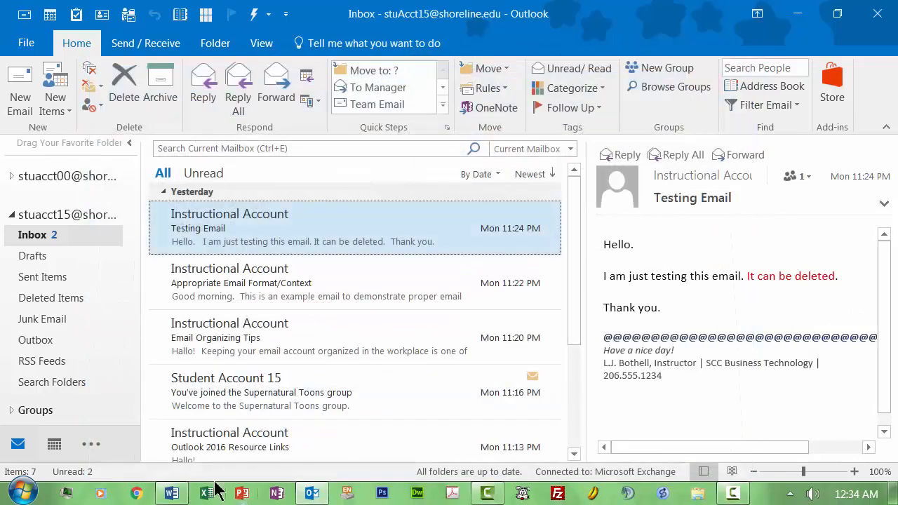
Read the Outlook 2016 Resource Links message to its end in its own window and again in the reading pane.
{"action": "double_click", "coordinate": [199, 453]}
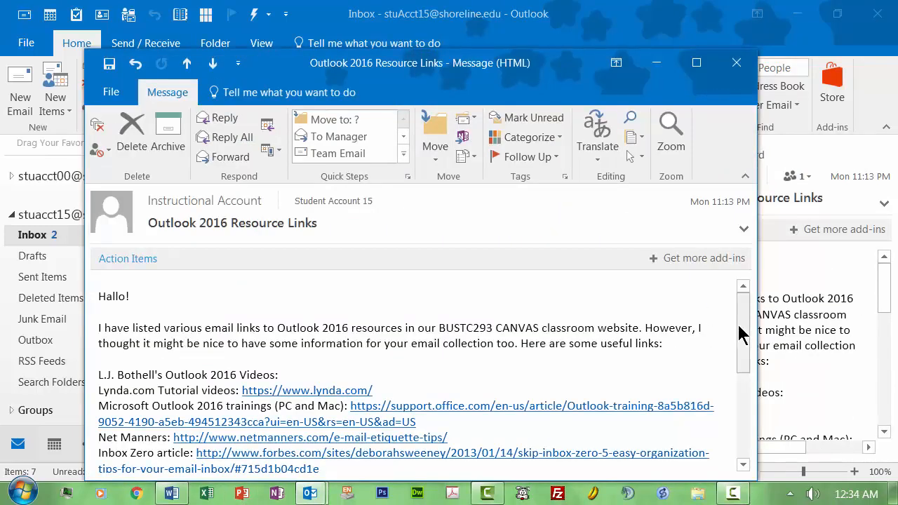
{"action": "left_click_drag", "start_coordinate": [742, 334], "coordinate": [726, 445]}
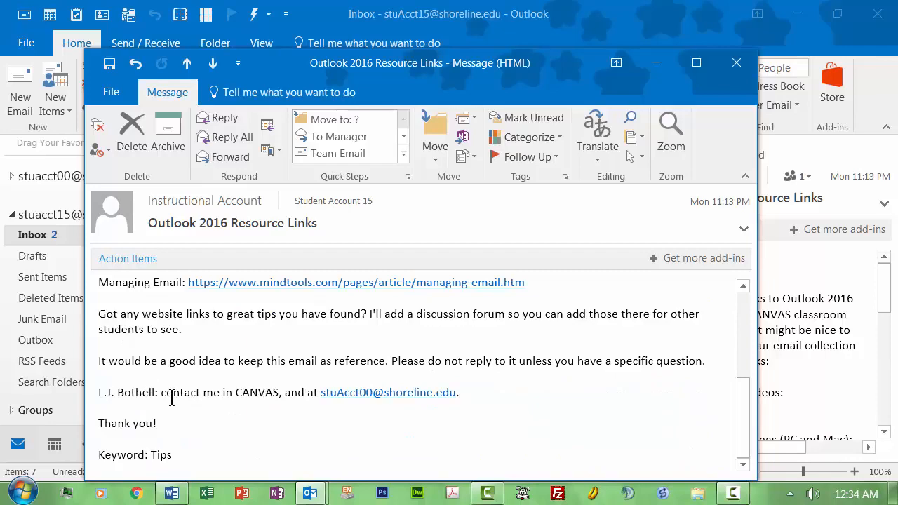
{"action": "left_click", "coordinate": [742, 63]}
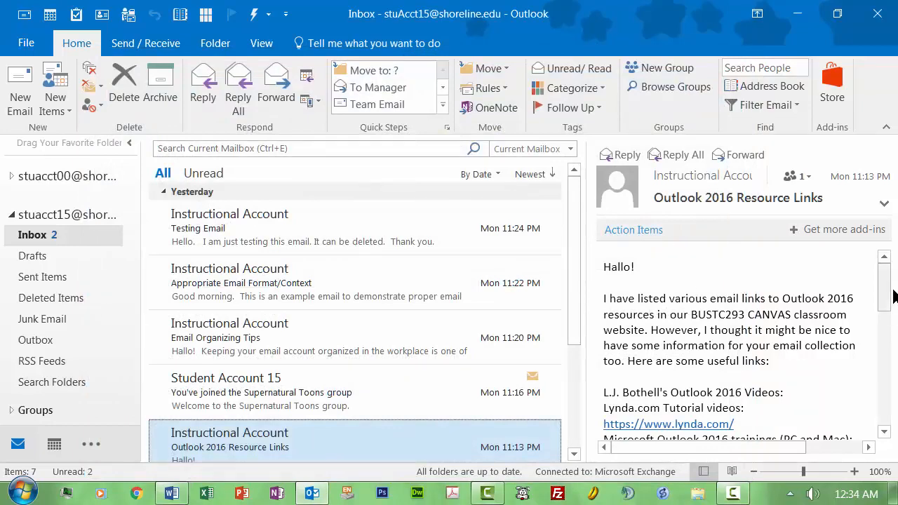
{"action": "scroll", "coordinate": [888, 319], "scroll_direction": "down", "scroll_amount": 2}
{"action": "left_click_drag", "start_coordinate": [888, 320], "coordinate": [888, 423]}
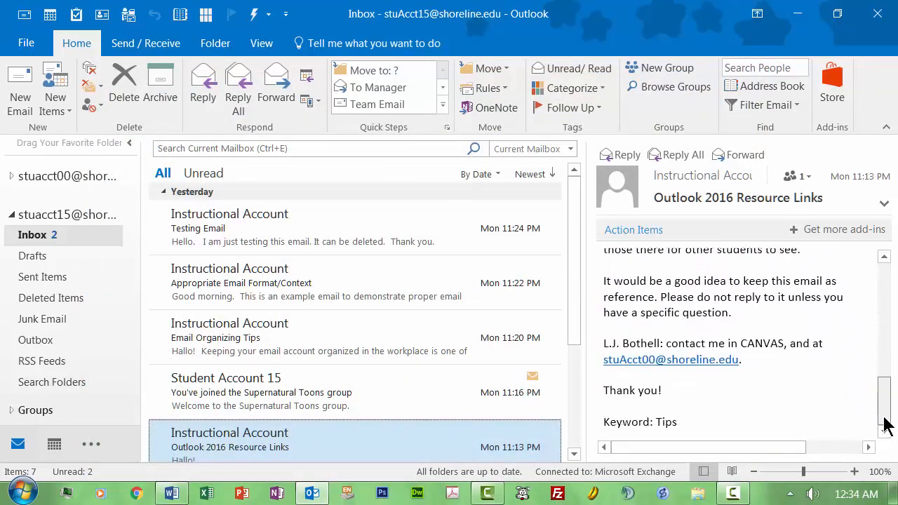
Preview the Supernatural Toons group message, and read the Email Organizing Tips message down to its signature in the reading pane.
{"action": "left_click", "coordinate": [284, 375]}
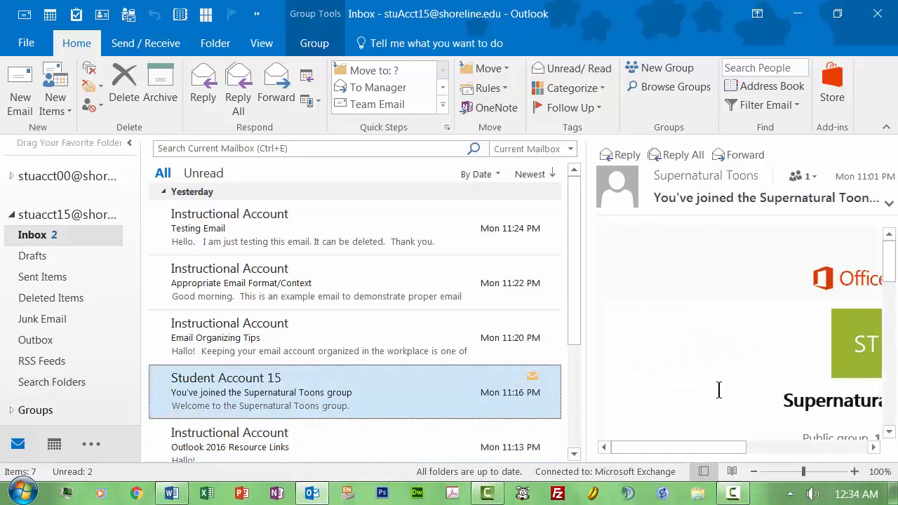
{"action": "left_click", "coordinate": [297, 336]}
{"action": "left_click_drag", "start_coordinate": [884, 281], "coordinate": [884, 431]}
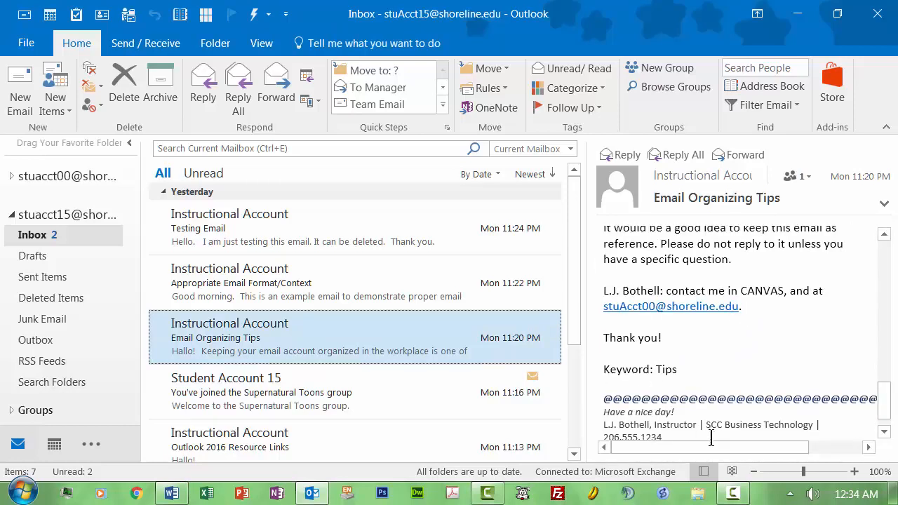
{"action": "left_click", "coordinate": [883, 431]}
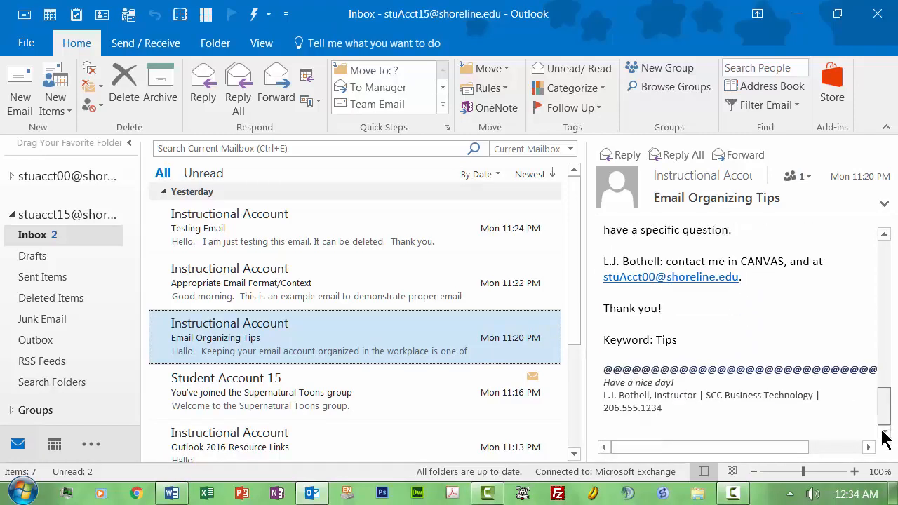
Examine the sender's name, department and phone number in the signature of the Email Organizing Tips message.
{"action": "left_click", "coordinate": [703, 411]}
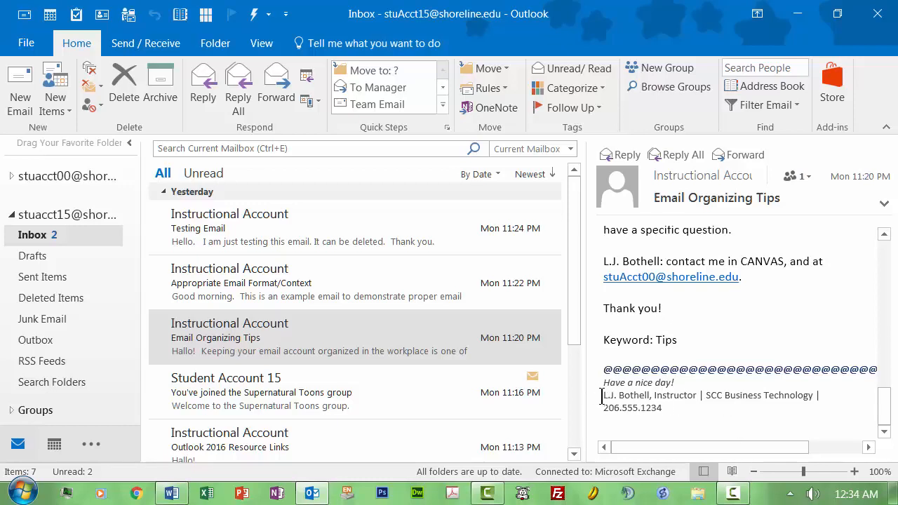
{"action": "left_click_drag", "start_coordinate": [601, 397], "coordinate": [644, 395]}
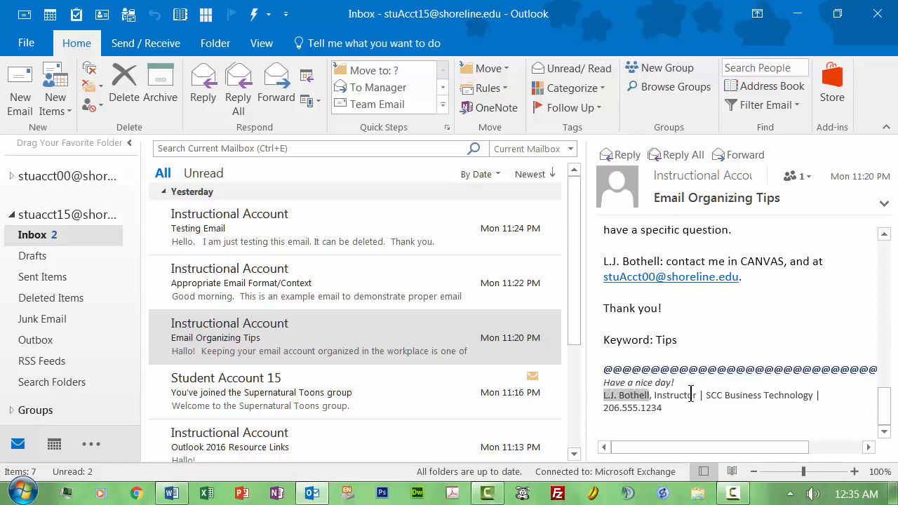
{"action": "left_click_drag", "start_coordinate": [704, 396], "coordinate": [799, 396]}
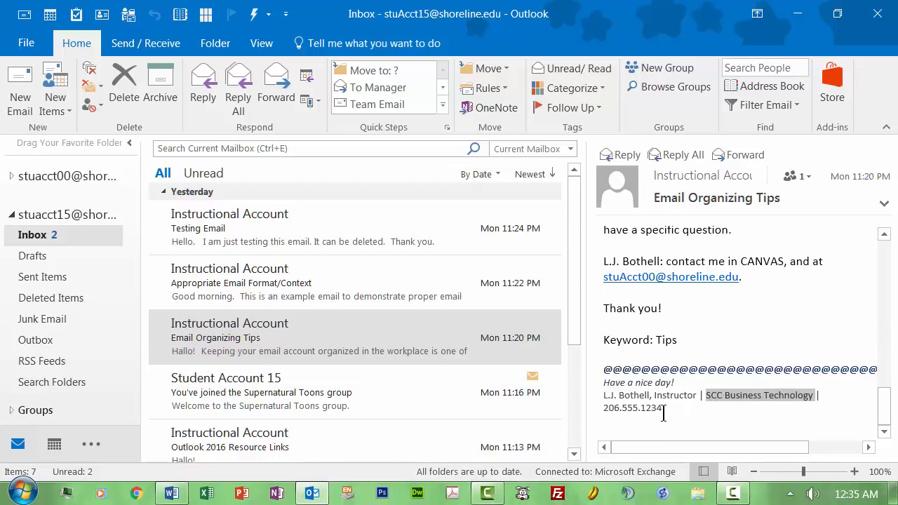
{"action": "left_click_drag", "start_coordinate": [662, 409], "coordinate": [605, 409]}
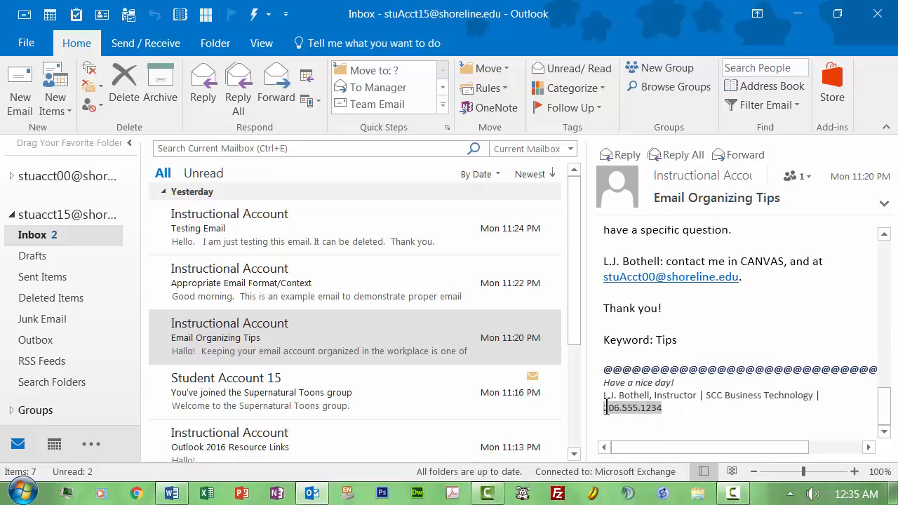
{"action": "left_click", "coordinate": [632, 415]}
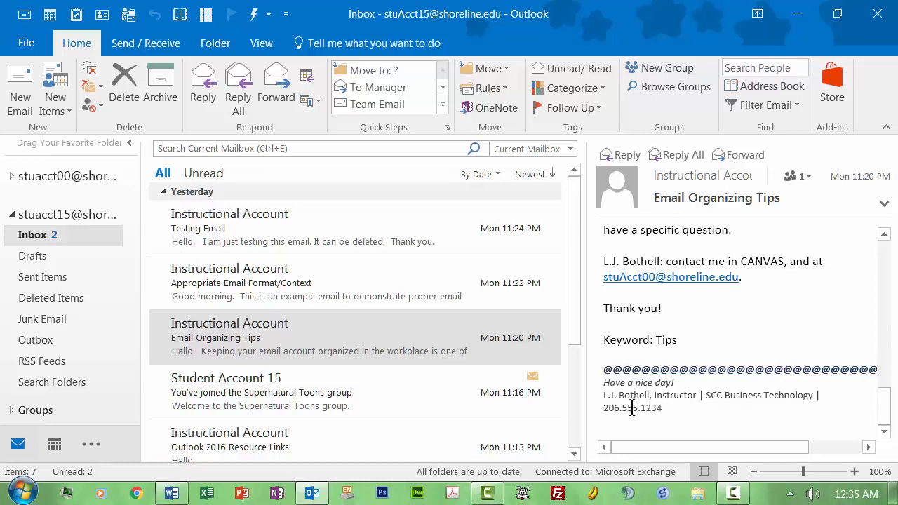
Open the e-mail signature settings from the mail options and view the LJ_Basic and LJ_Department signatures.
{"action": "left_click", "coordinate": [25, 43]}
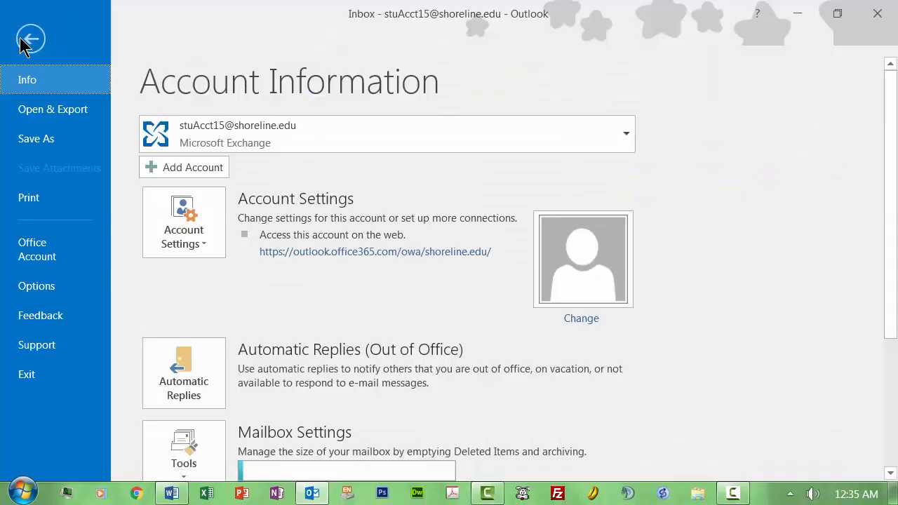
{"action": "left_click", "coordinate": [36, 287]}
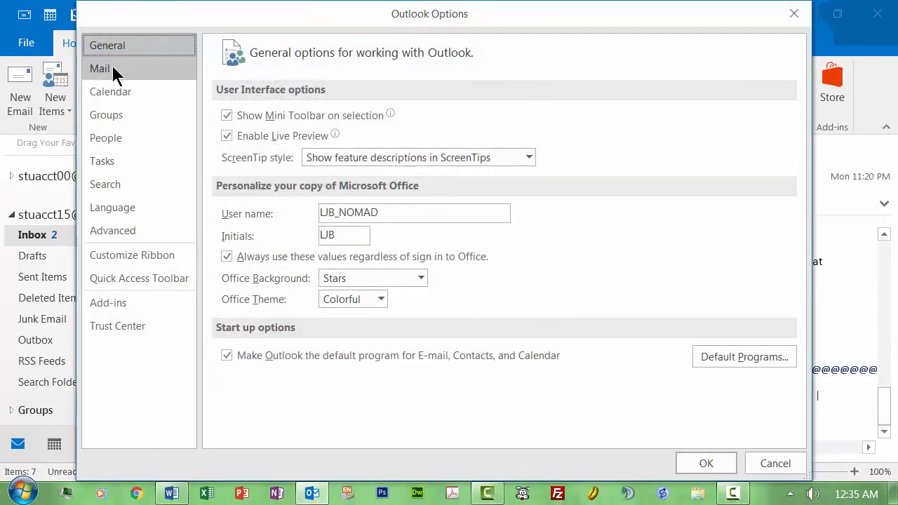
{"action": "left_click", "coordinate": [112, 70]}
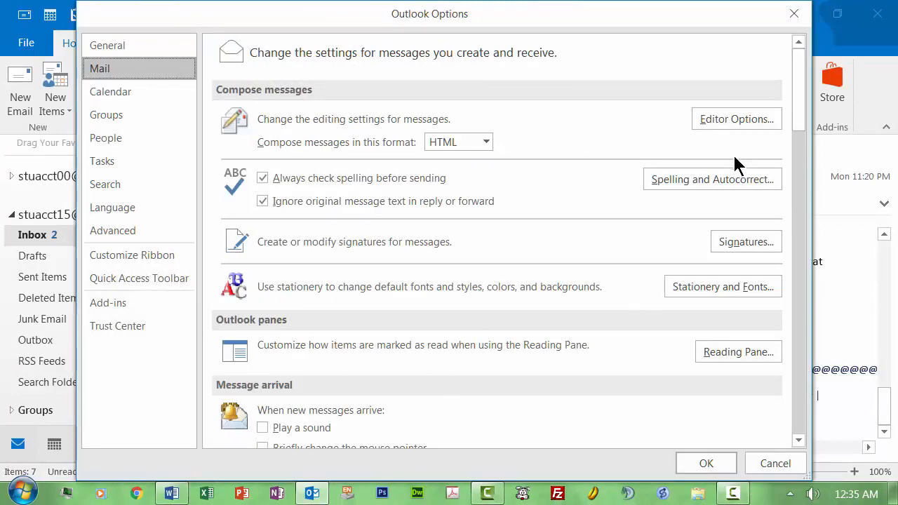
{"action": "left_click", "coordinate": [745, 244]}
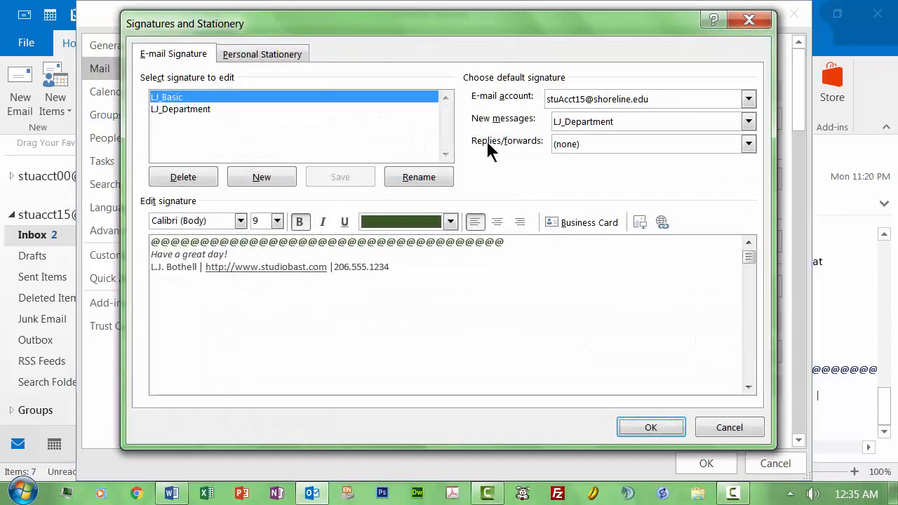
{"action": "left_click", "coordinate": [188, 98]}
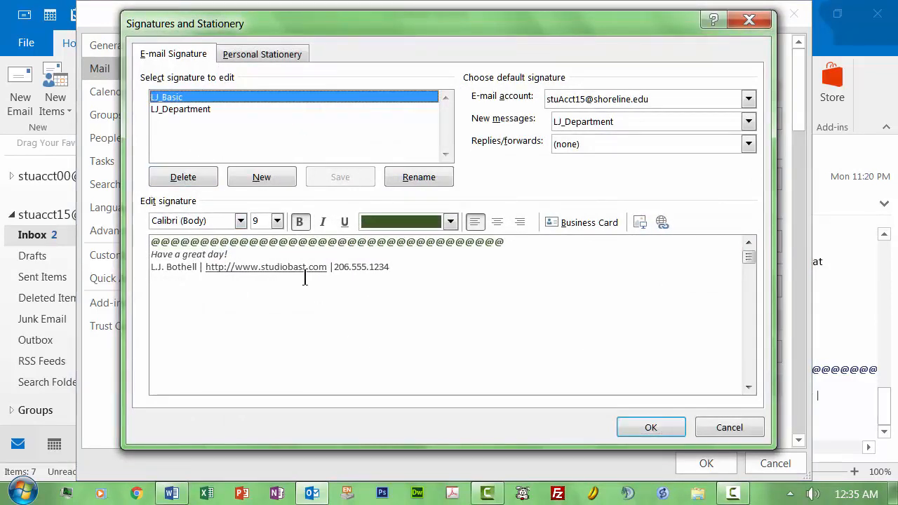
{"action": "left_click", "coordinate": [200, 111]}
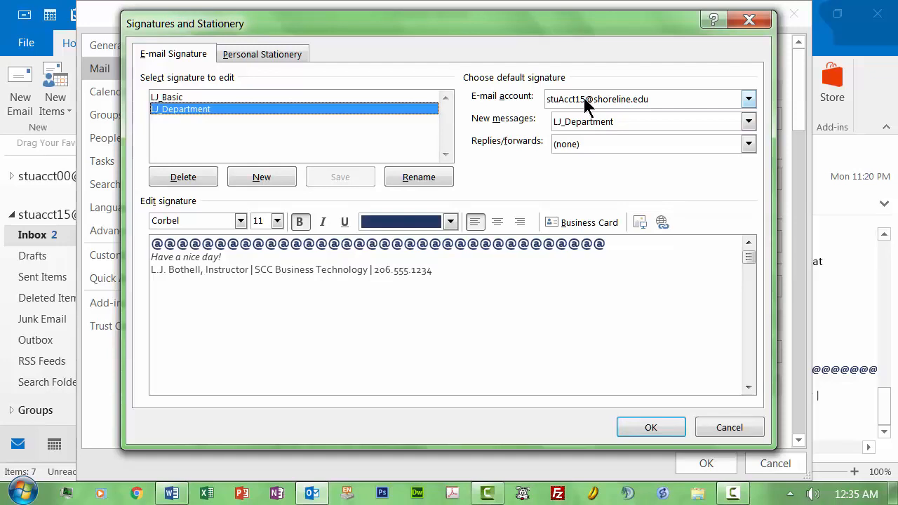
Switch the default signature settings to the other e-mail account.
{"action": "left_click", "coordinate": [749, 100]}
{"action": "left_click", "coordinate": [643, 128]}
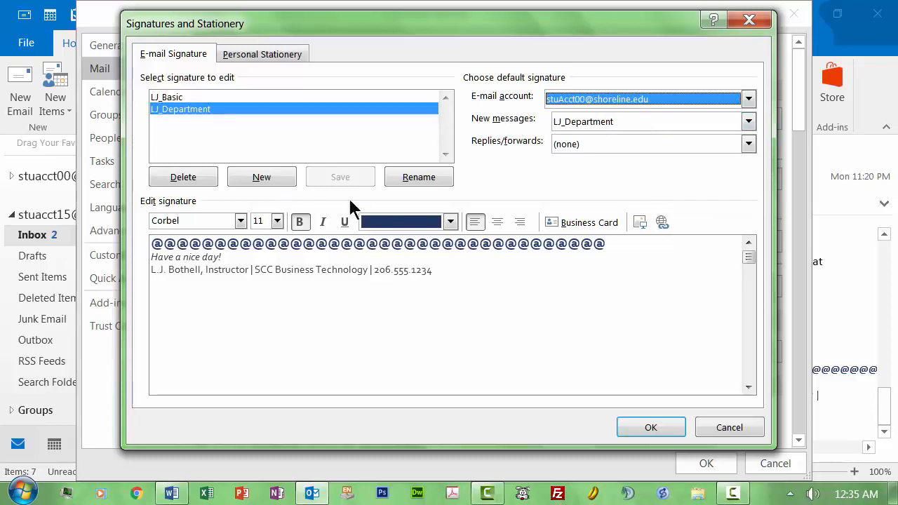
{"action": "left_click", "coordinate": [292, 347]}
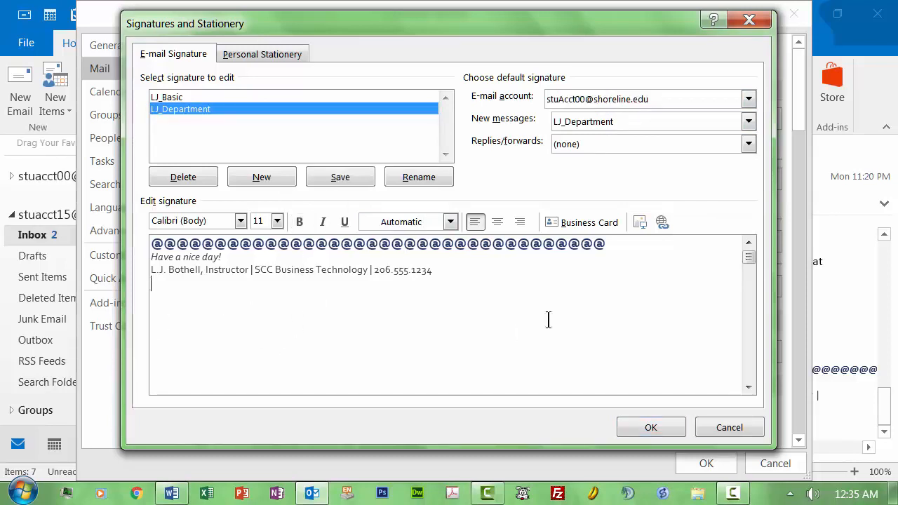
Create a new signature named BUSTC293 Signature.
{"action": "left_click", "coordinate": [261, 180]}
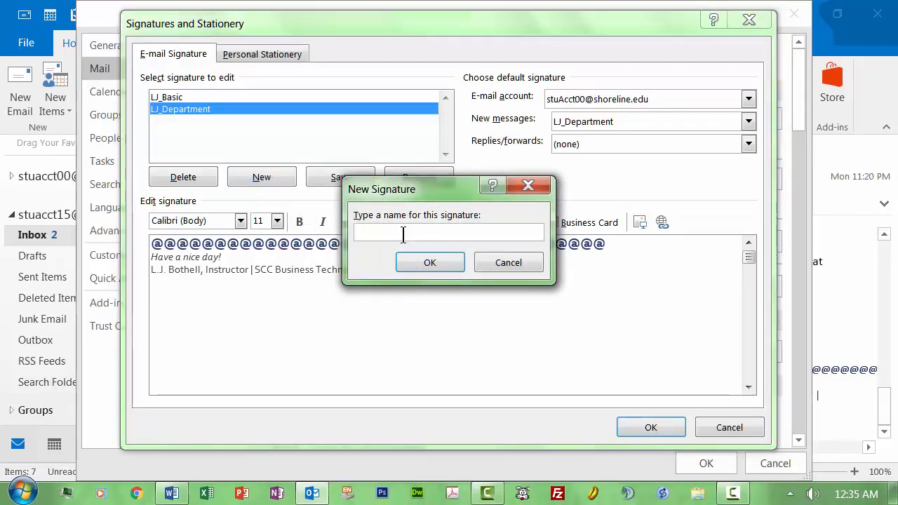
{"action": "type", "text": "BUSTC2"}
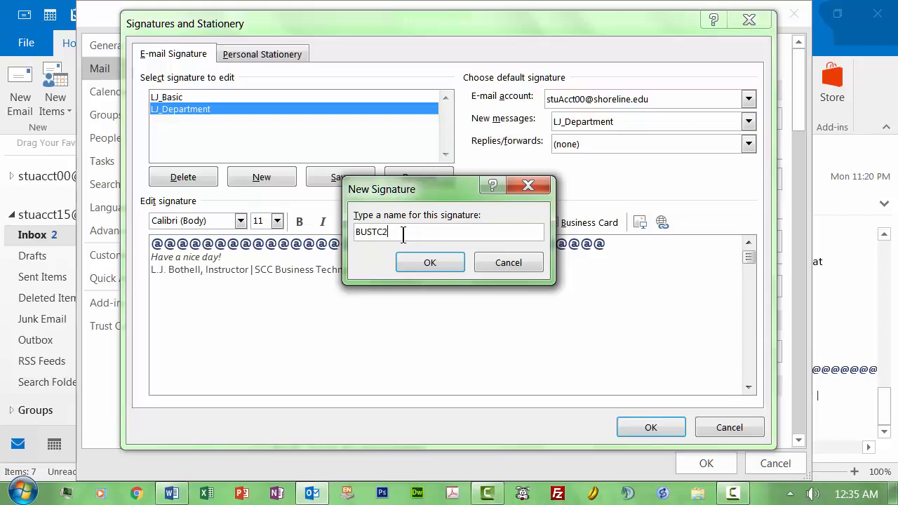
{"action": "type", "text": "93 "}
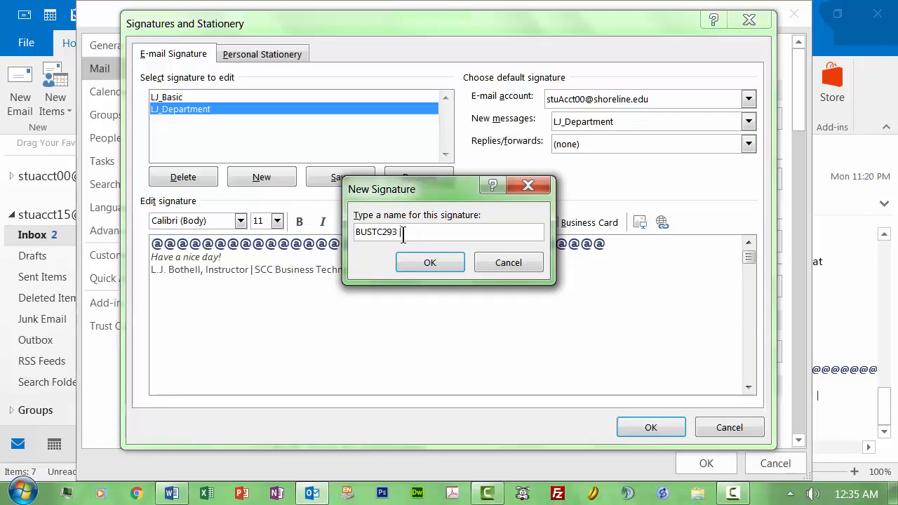
{"action": "type", "text": "Signature"}
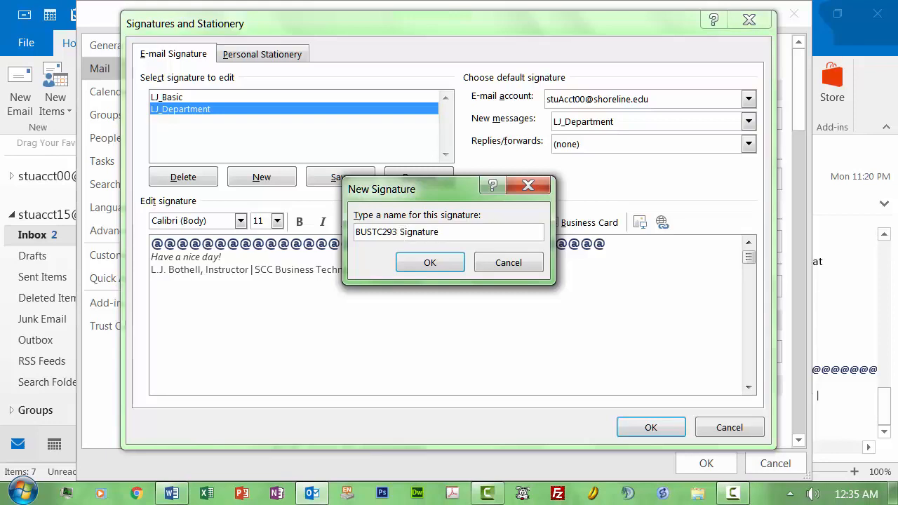
{"action": "left_click", "coordinate": [444, 261]}
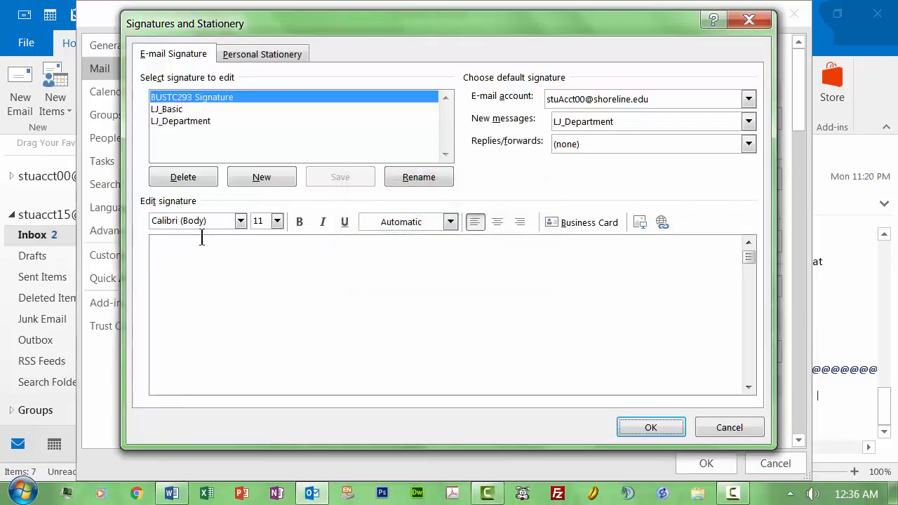
{"action": "left_click", "coordinate": [226, 254]}
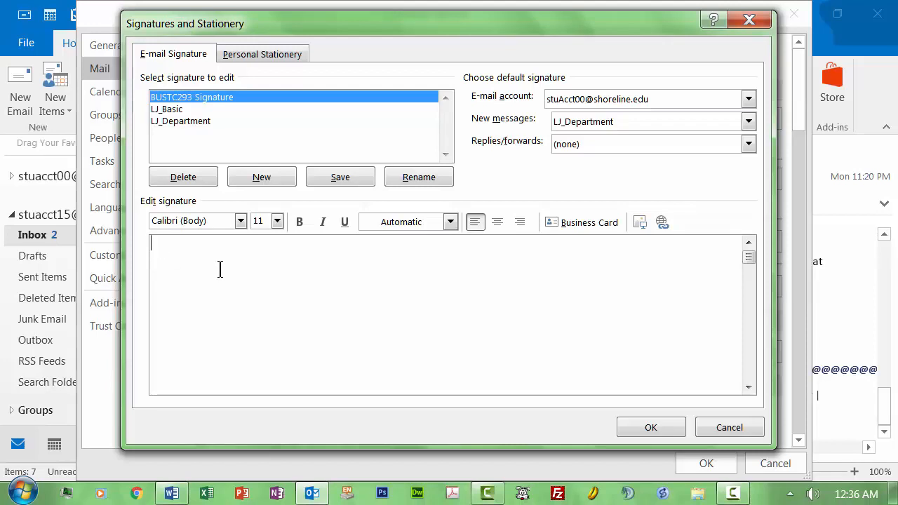
{"action": "type", "text": "@@@@@@@@@@@@@@@@@@@@"}
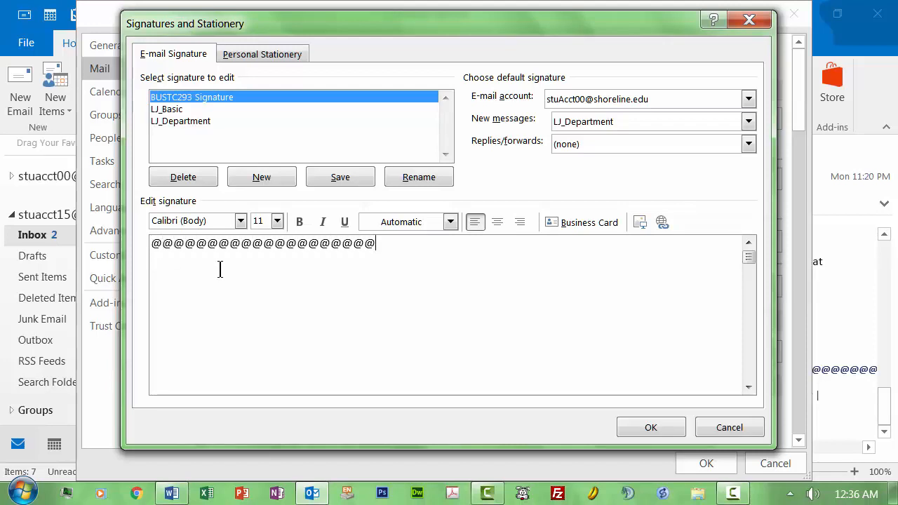
{"action": "key", "text": "BackSpace"}
{"action": "key", "text": "BackSpace"}
{"action": "key", "text": "BackSpace"}
{"action": "key", "text": "BackSpace"}
{"action": "key", "text": "BackSpace"}
{"action": "key", "text": "BackSpace"}
{"action": "key", "text": "BackSpace"}
{"action": "key", "text": "BackSpace"}
{"action": "key", "text": "BackSpace"}
{"action": "key", "text": "BackSpace"}
{"action": "key", "text": "BackSpace"}
{"action": "key", "text": "BackSpace"}
{"action": "key", "text": "BackSpace"}
{"action": "key", "text": "BackSpace"}
{"action": "key", "text": "BackSpace"}
{"action": "key", "text": "BackSpace"}
{"action": "key", "text": "BackSpace"}
{"action": "key", "text": "BackSpace"}
{"action": "key", "text": "BackSpace"}
{"action": "key", "text": "BackSpace"}
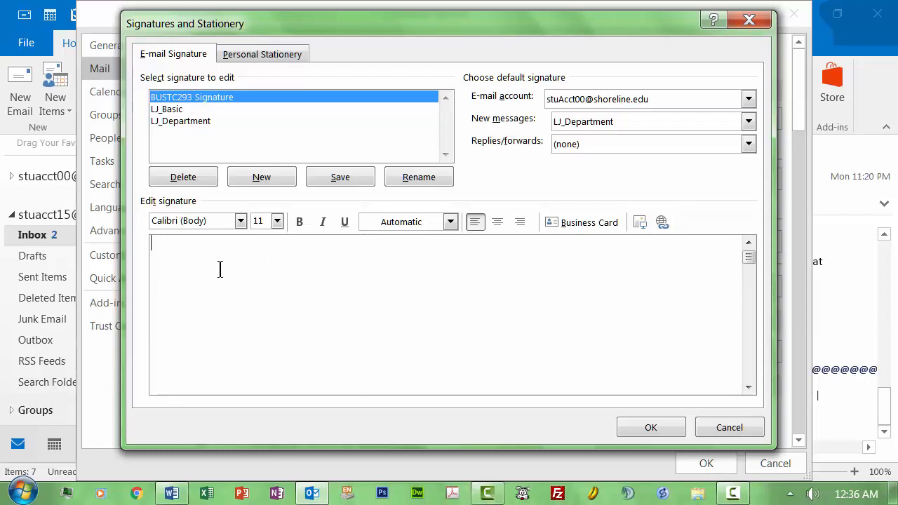
Enter a divider row of asterisks in the new signature and format it as 12-point dark gray text.
{"action": "type", "text": "*********************************************************************"}
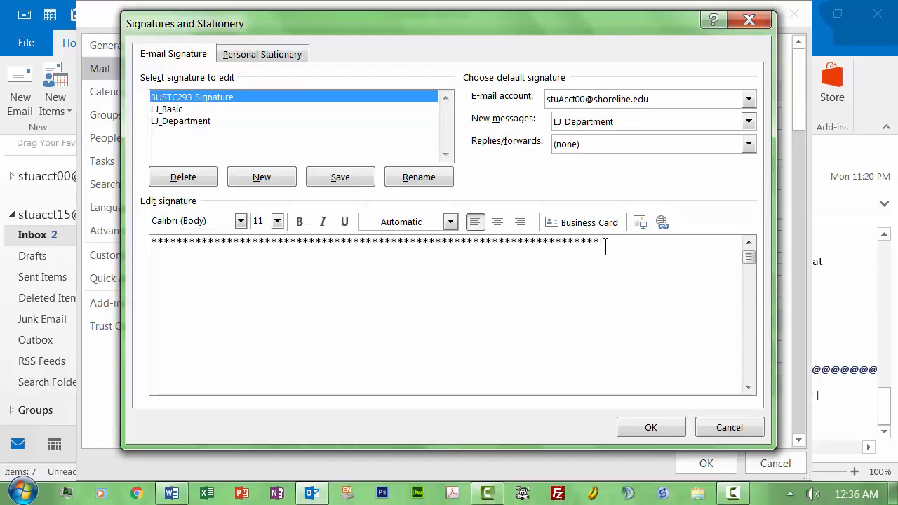
{"action": "left_click_drag", "start_coordinate": [597, 242], "coordinate": [153, 243]}
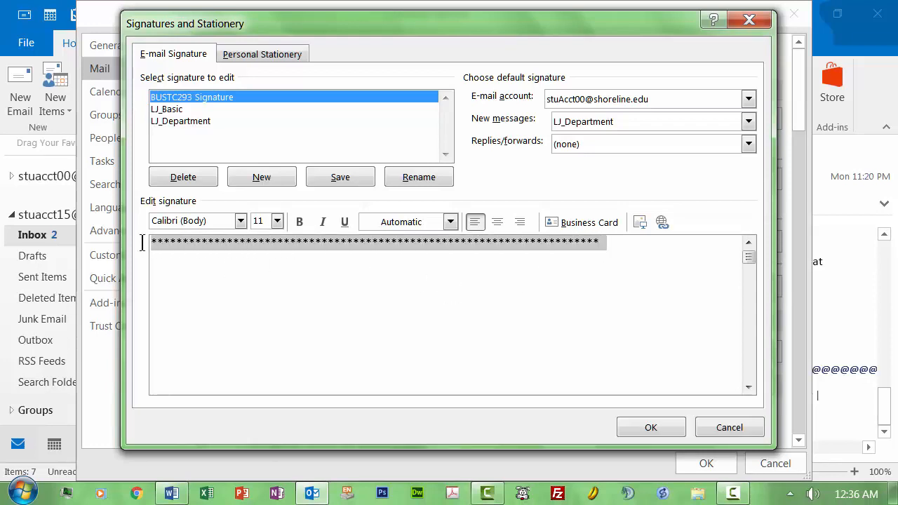
{"action": "left_click", "coordinate": [278, 221]}
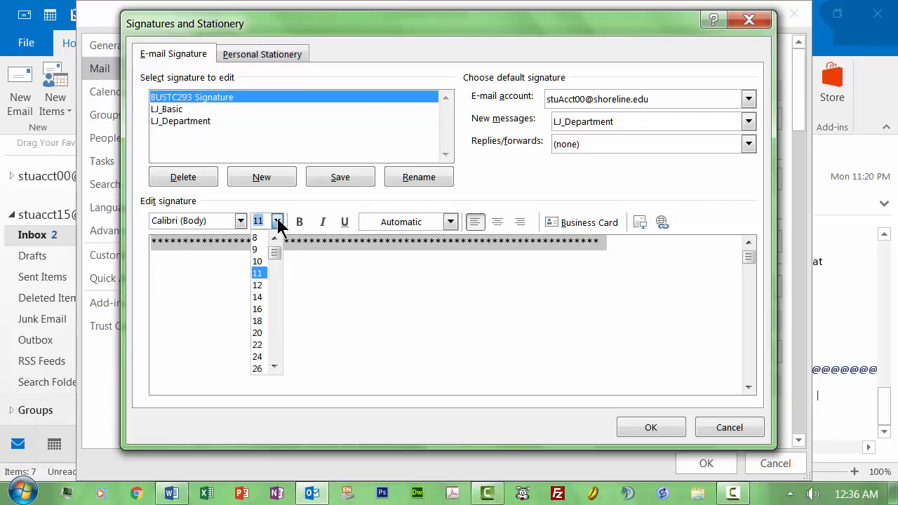
{"action": "left_click", "coordinate": [265, 286]}
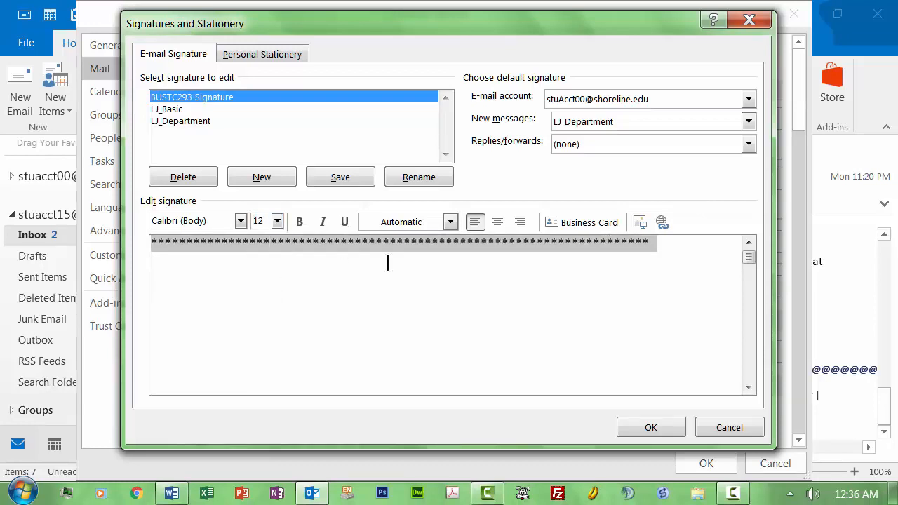
{"action": "left_click", "coordinate": [451, 222]}
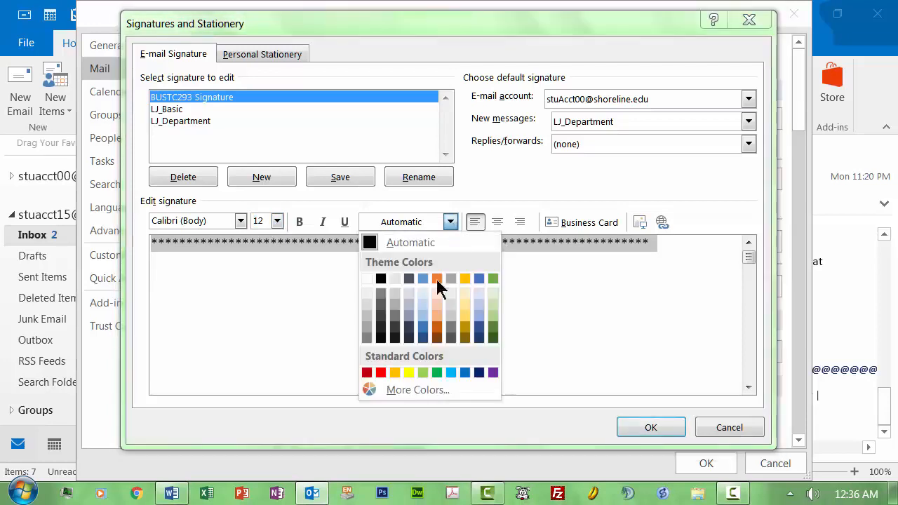
{"action": "left_click", "coordinate": [381, 306]}
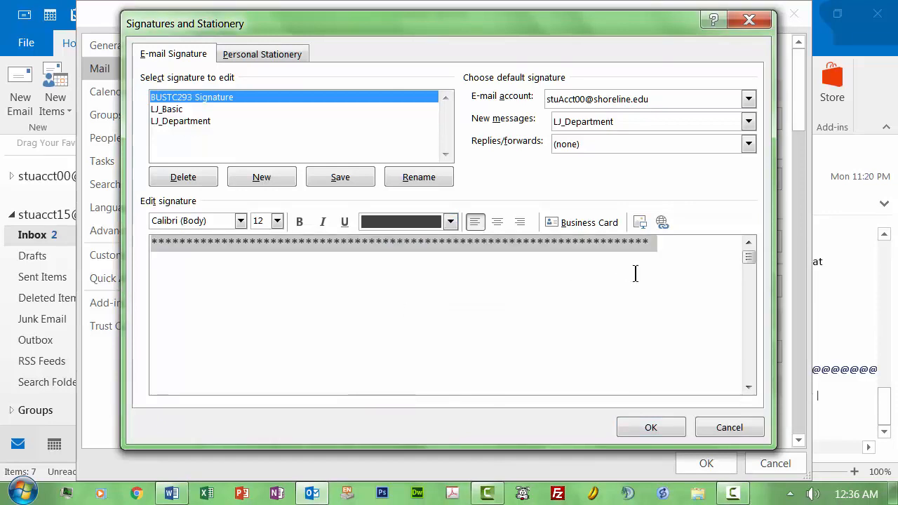
Clear the divider and re-enter a row of asterisks on the signature's first line, followed by a new line.
{"action": "left_click", "coordinate": [675, 248]}
{"action": "key", "text": "Return"}
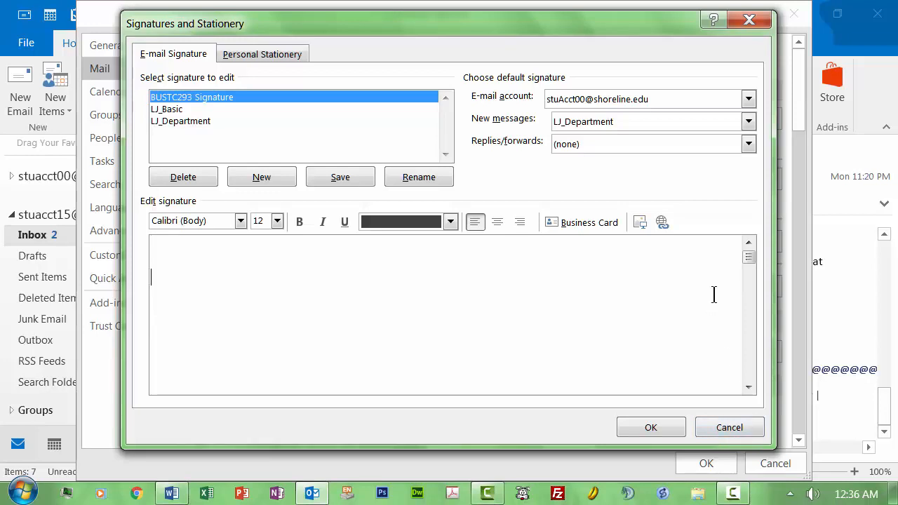
{"action": "left_click", "coordinate": [162, 245]}
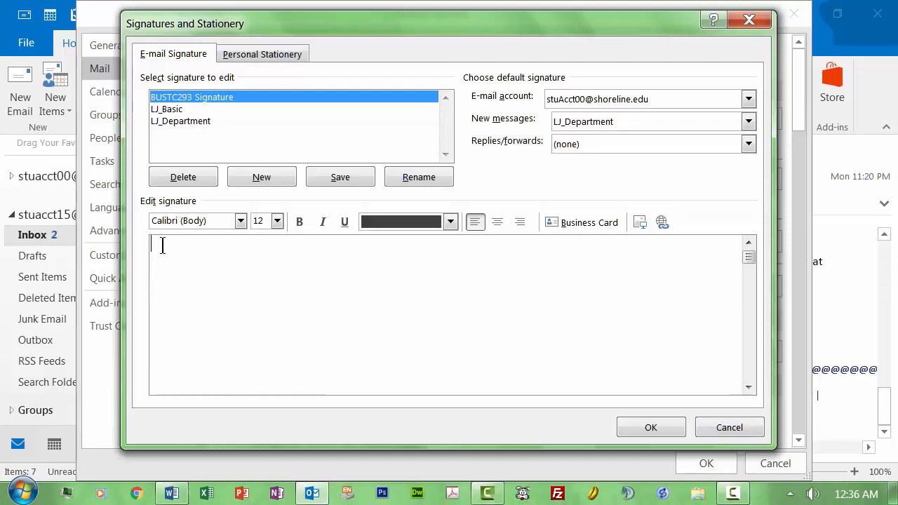
{"action": "type", "text": "************************************************************************"}
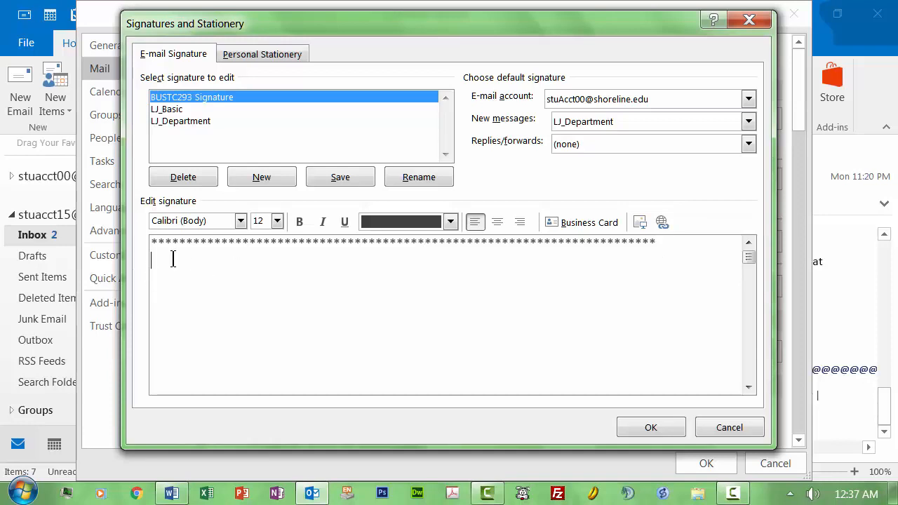
Enter the sender's name on the line below the asterisk divider.
{"action": "type", "text": "J,"}
{"action": "key", "text": "BackSpace"}
{"action": "key", "text": "BackSpace"}
{"action": "type", "text": "J. Botrhell"}
{"action": "key", "text": "BackSpace"}
{"action": "key", "text": "BackSpace"}
{"action": "key", "text": "BackSpace"}
{"action": "key", "text": "BackSpace"}
{"action": "key", "text": "BackSpace"}
{"action": "key", "text": "BackSpace"}
{"action": "type", "text": "thell"}
Add a line below the name reading "Shoreline Community College | Business Technology |" followed by the phone number.
{"action": "key", "text": "Return"}
{"action": "type", "text": "B"}
{"action": "key", "text": "BackSpace"}
{"action": "type", "text": "Shoreline Community College"}
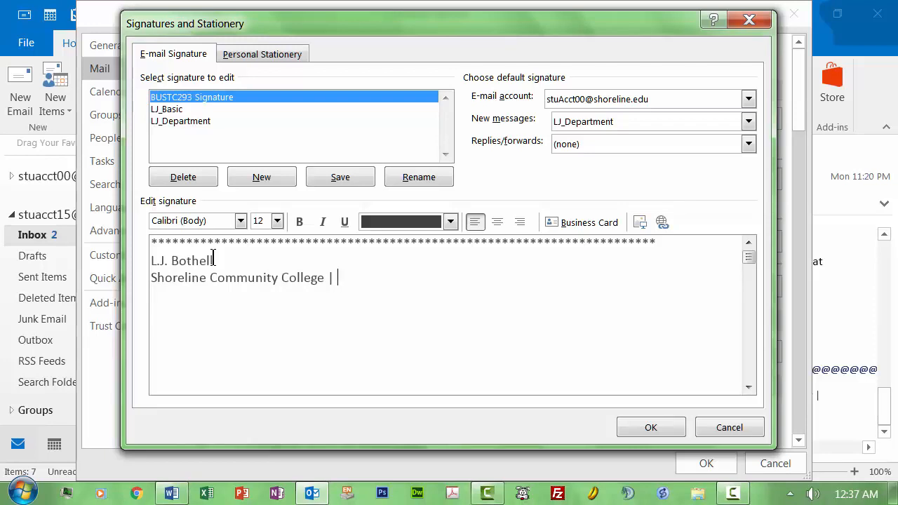
{"action": "type", "text": "| Bustiness"}
{"action": "key", "text": "BackSpace"}
{"action": "key", "text": "BackSpace"}
{"action": "key", "text": "BackSpace"}
{"action": "key", "text": "BackSpace"}
{"action": "key", "text": "BackSpace"}
{"action": "key", "text": "BackSpace"}
{"action": "type", "text": "iness T"}
{"action": "type", "text": "nology"}
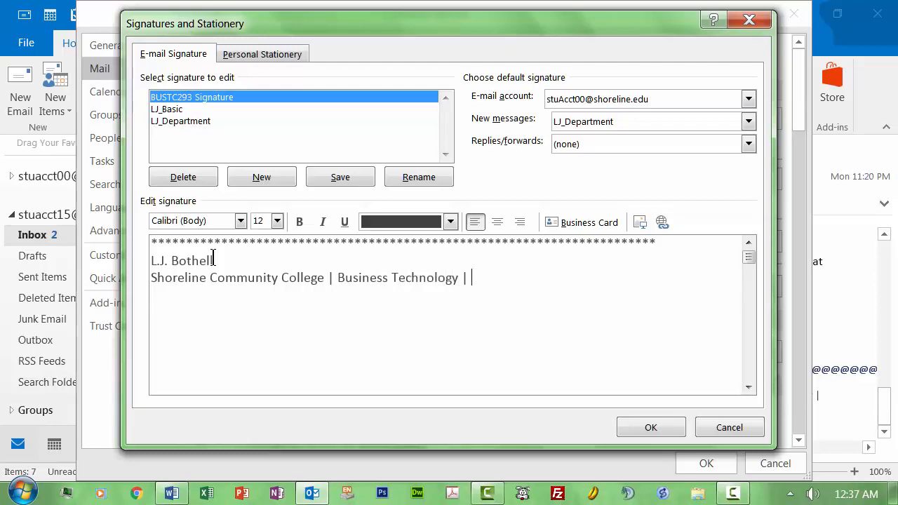
{"action": "type", "text": " | 206.555.1234"}
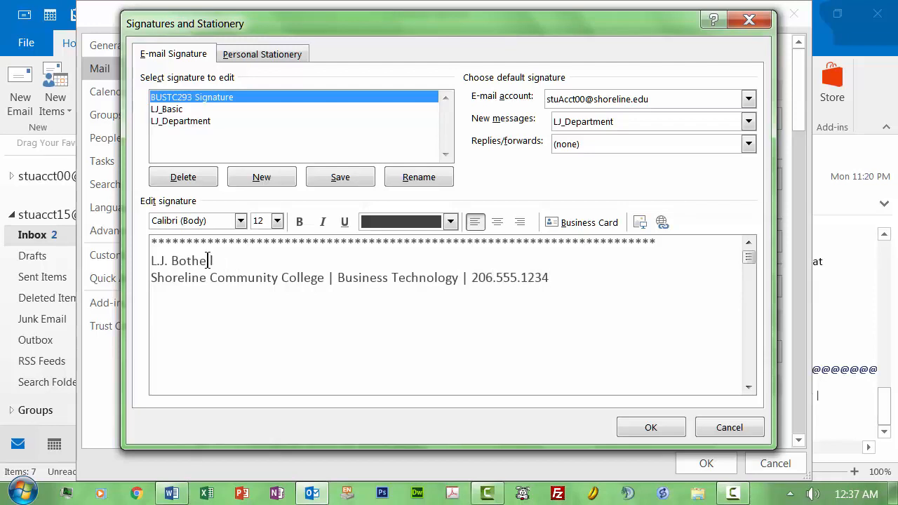
Bold the sender's name in the signature and set the name and contact lines to the Automatic font color.
{"action": "left_click_drag", "start_coordinate": [218, 260], "coordinate": [144, 260]}
{"action": "key", "text": "ctrl+b"}
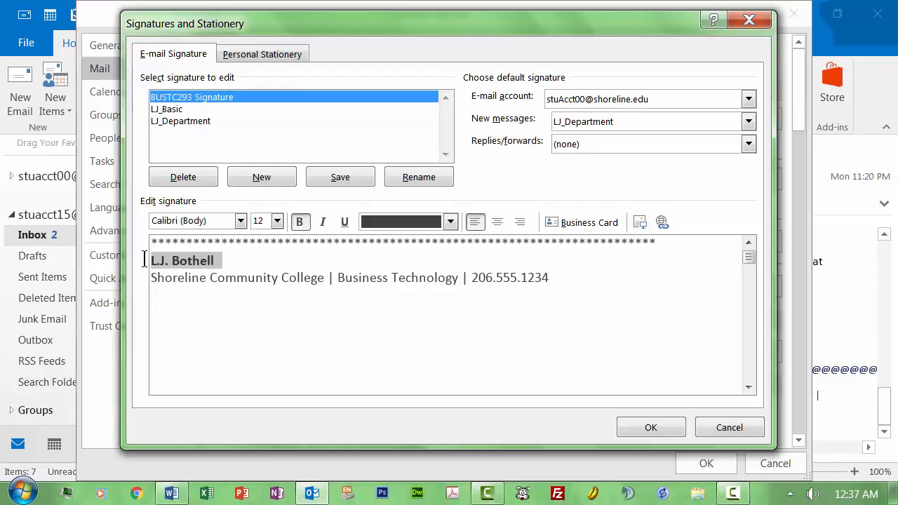
{"action": "left_click_drag", "start_coordinate": [567, 280], "coordinate": [154, 260]}
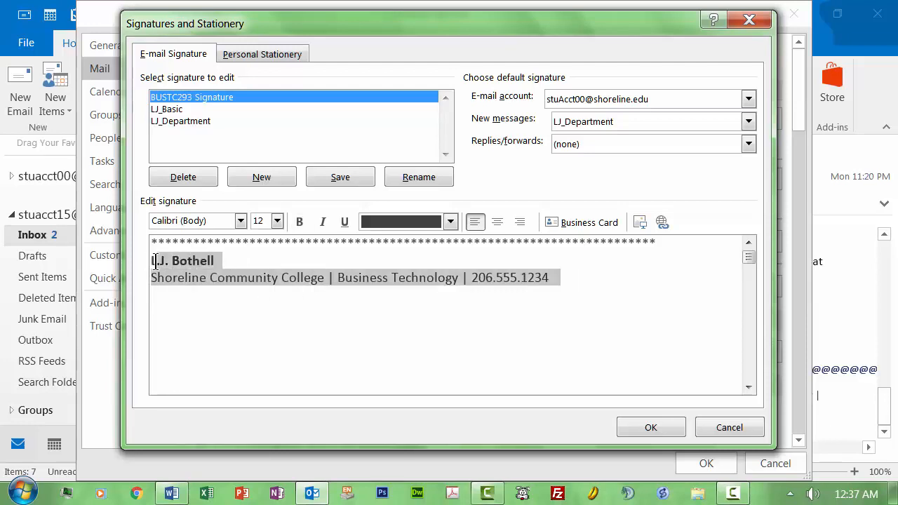
{"action": "left_click", "coordinate": [450, 222]}
{"action": "left_click", "coordinate": [409, 243]}
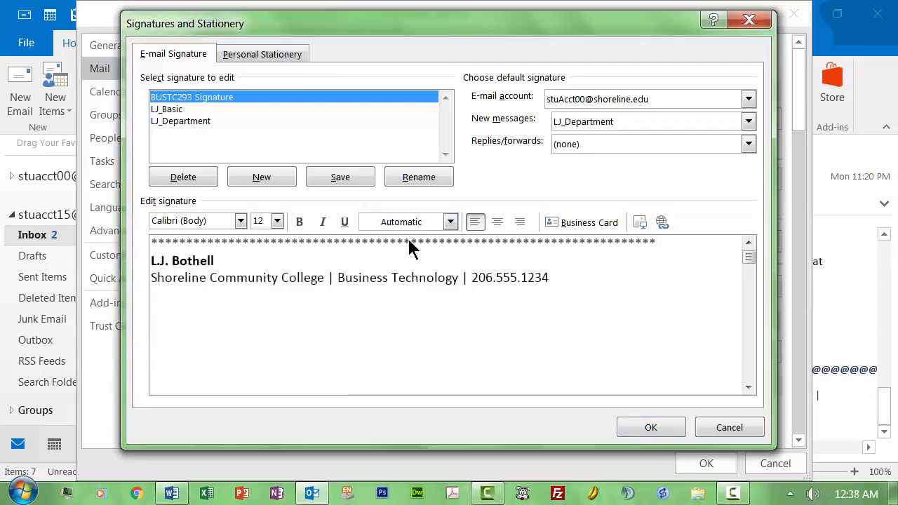
Try 9-point text on the name and contact lines, and settle on a font size of 10.
{"action": "left_click", "coordinate": [378, 277]}
{"action": "mouse_move", "coordinate": [574, 278]}
{"action": "left_mouse_down"}
{"action": "mouse_move", "coordinate": [245, 257]}
{"action": "mouse_move", "coordinate": [139, 263]}
{"action": "left_mouse_up"}
{"action": "left_click", "coordinate": [277, 221]}
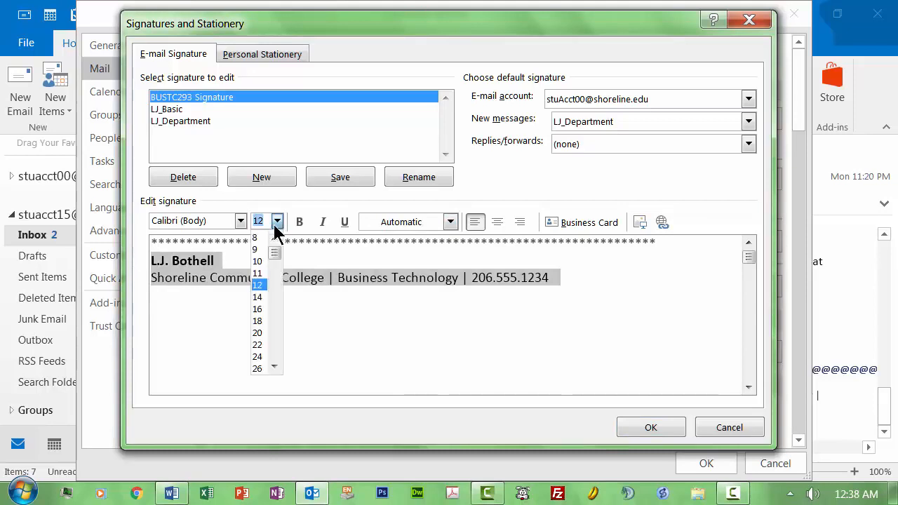
{"action": "left_click", "coordinate": [257, 250]}
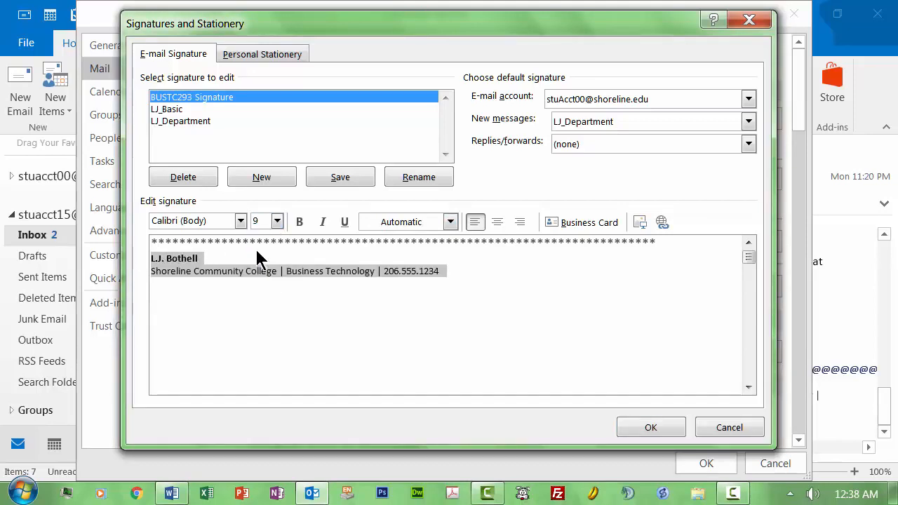
{"action": "left_click", "coordinate": [276, 222]}
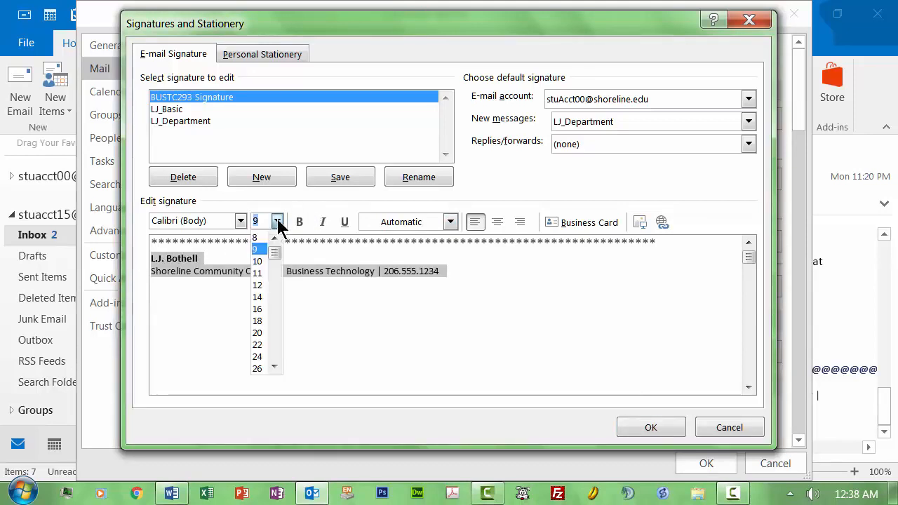
{"action": "left_click", "coordinate": [257, 285]}
{"action": "left_click", "coordinate": [321, 296]}
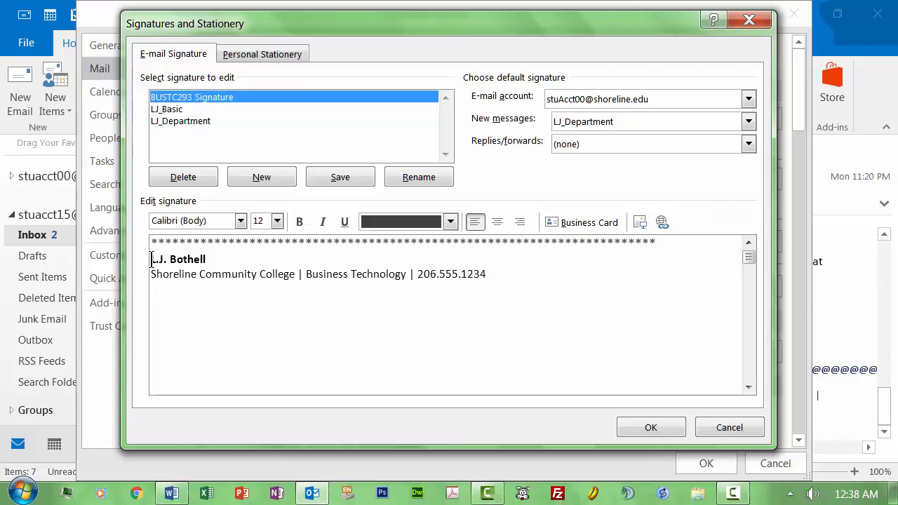
{"action": "left_click", "coordinate": [498, 293]}
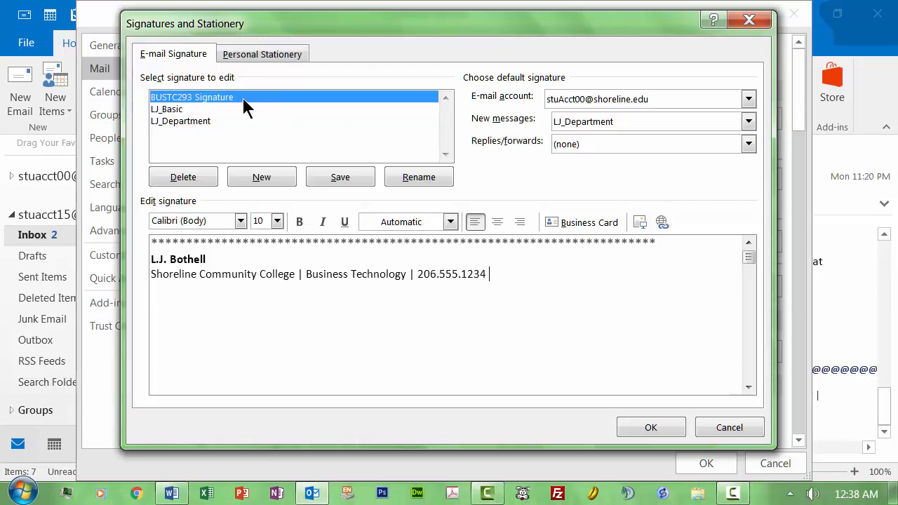
Choose the instructional e-mail account for the default signature and save the signature settings.
{"action": "left_click", "coordinate": [748, 99]}
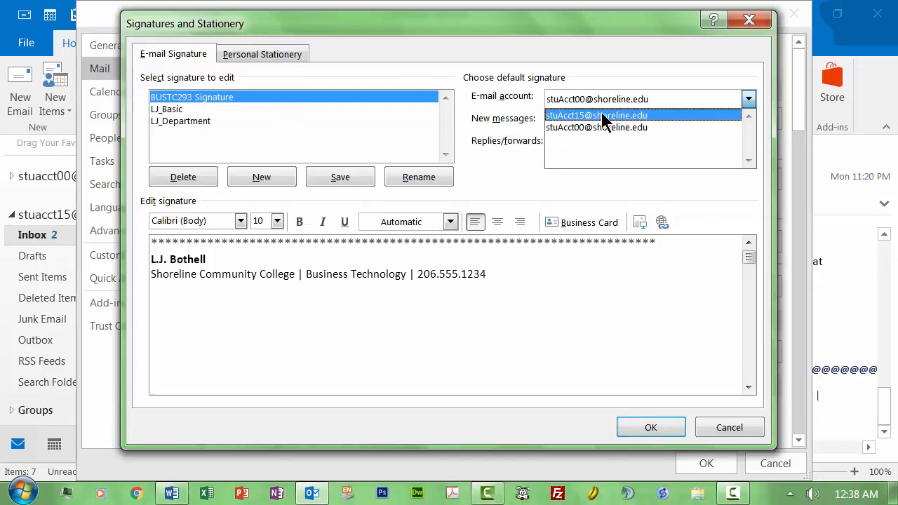
{"action": "left_click", "coordinate": [584, 127]}
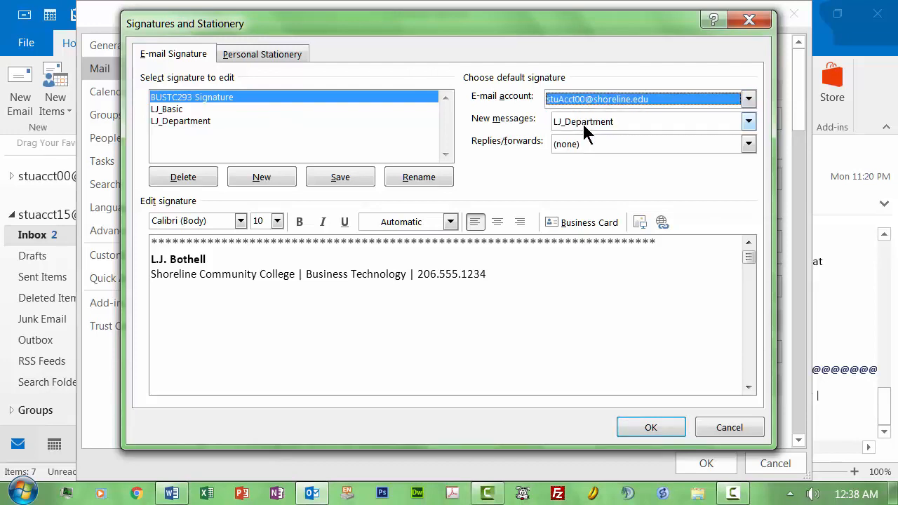
{"action": "left_click", "coordinate": [649, 428]}
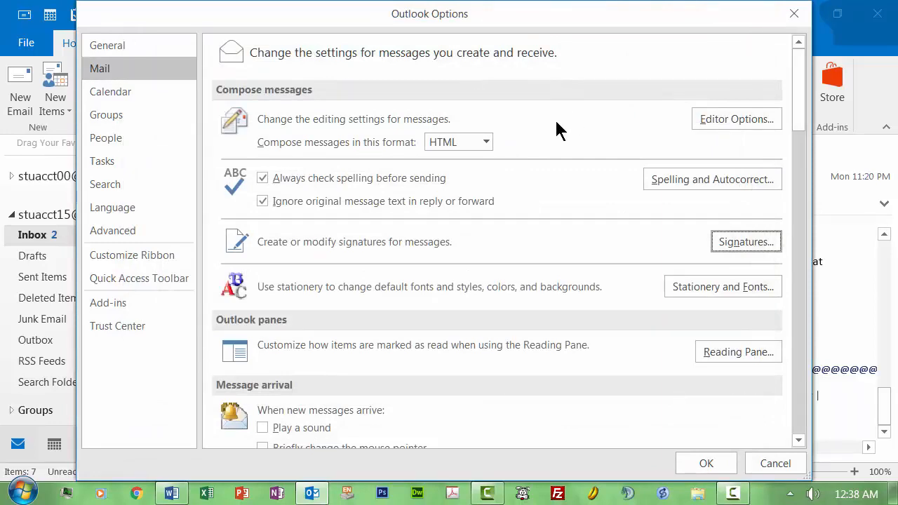
Reopen the signature settings, select the open mailbox's e-mail account, and confirm the signature and mail options.
{"action": "left_click", "coordinate": [733, 242]}
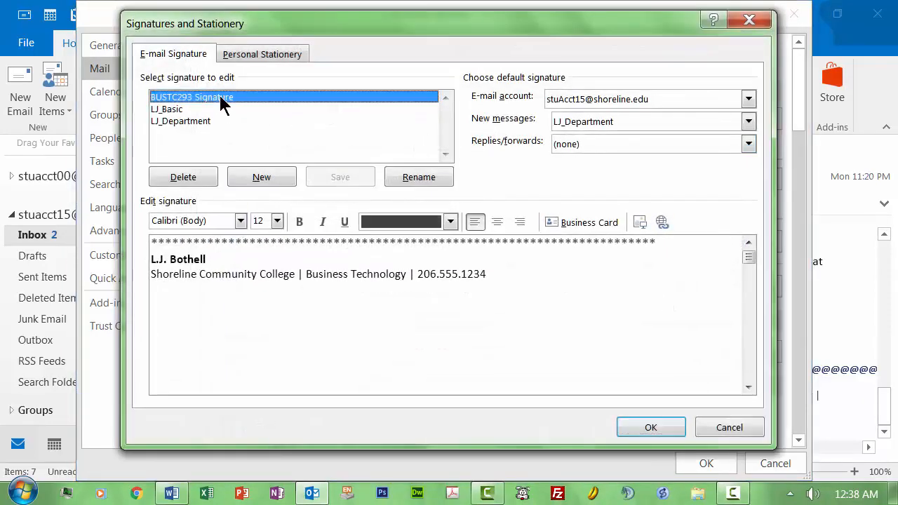
{"action": "left_click", "coordinate": [749, 101]}
{"action": "left_click", "coordinate": [627, 115]}
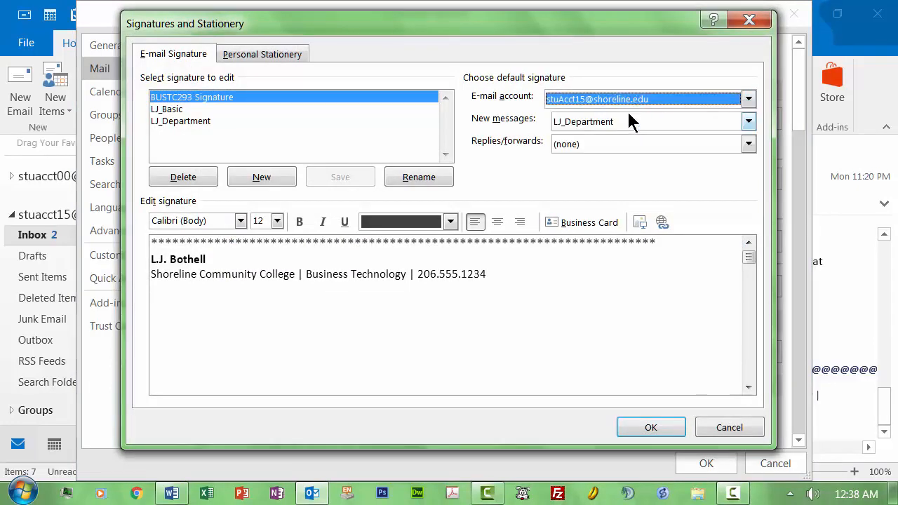
{"action": "left_click", "coordinate": [631, 421]}
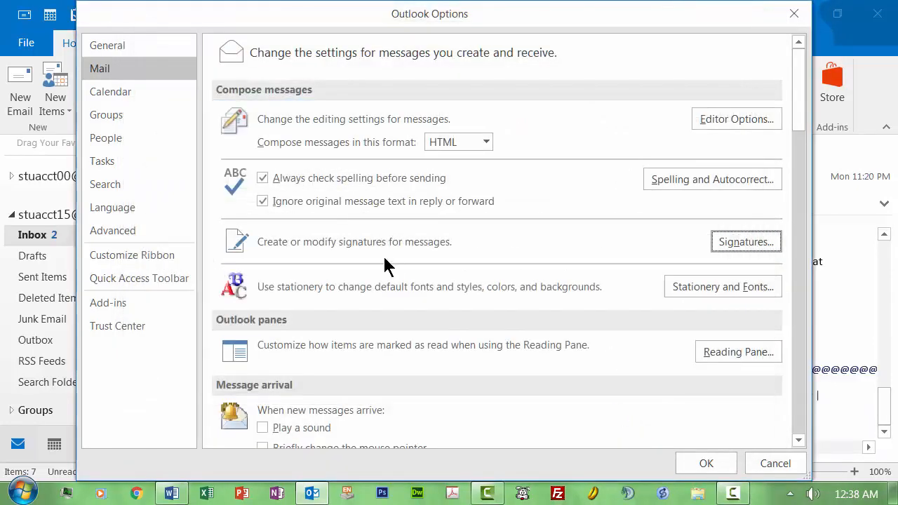
{"action": "left_click", "coordinate": [694, 465]}
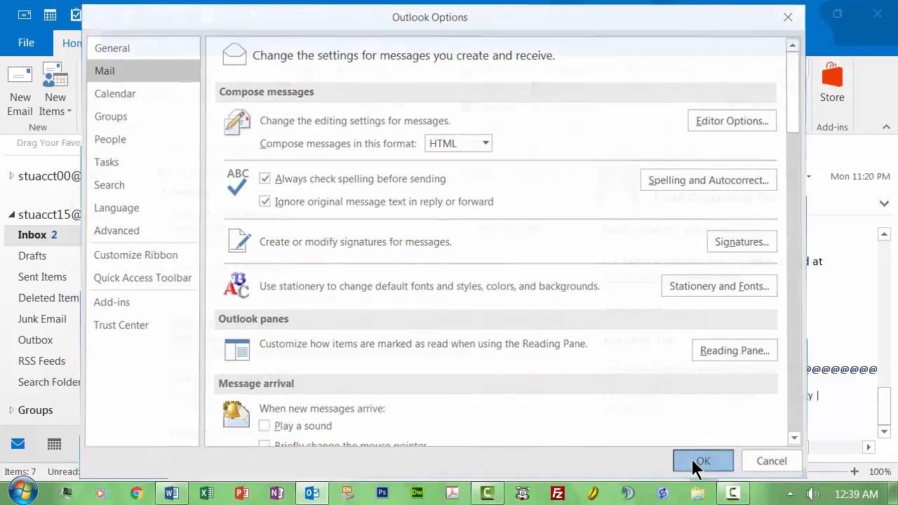
Create a blank email to check which signature is inserted, and close it without sending.
{"action": "left_click", "coordinate": [14, 77]}
{"action": "left_click", "coordinate": [158, 365]}
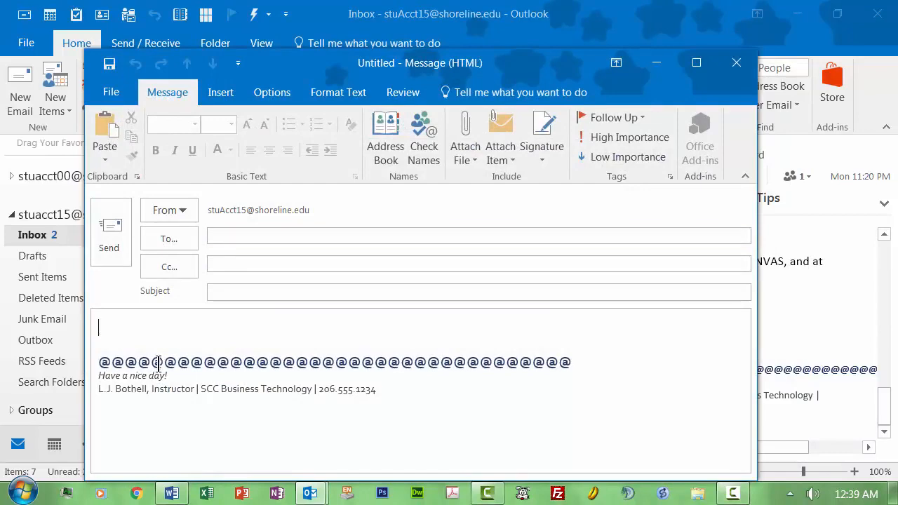
{"action": "left_click", "coordinate": [736, 63]}
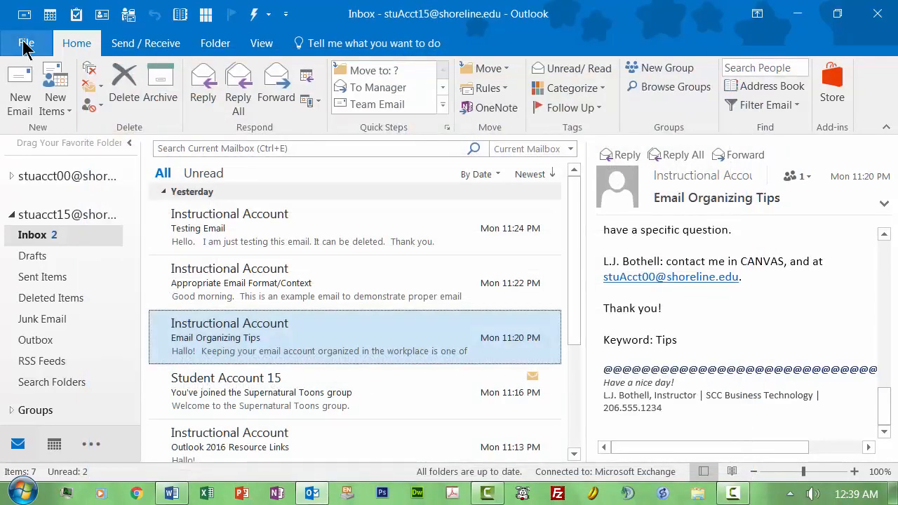
Return to the signature settings in the mail options and select the open mailbox's e-mail account for default signatures.
{"action": "left_click", "coordinate": [26, 43]}
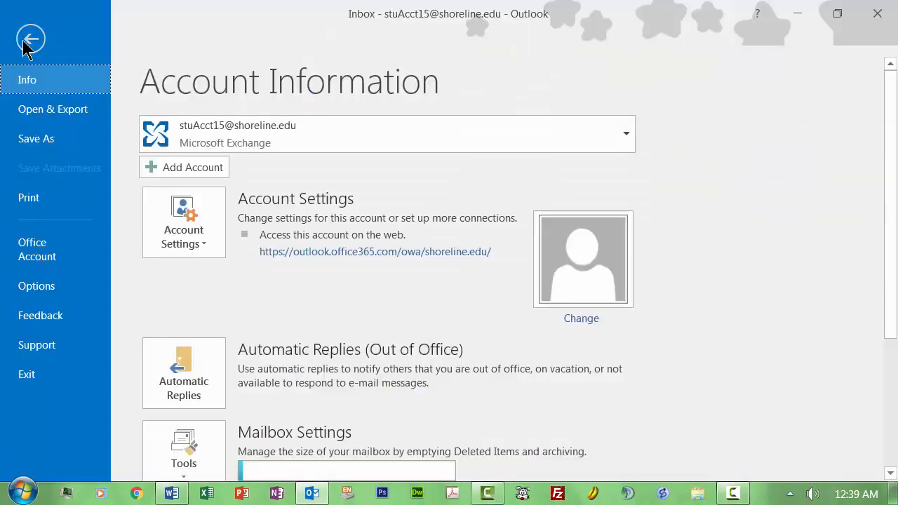
{"action": "left_click", "coordinate": [39, 287]}
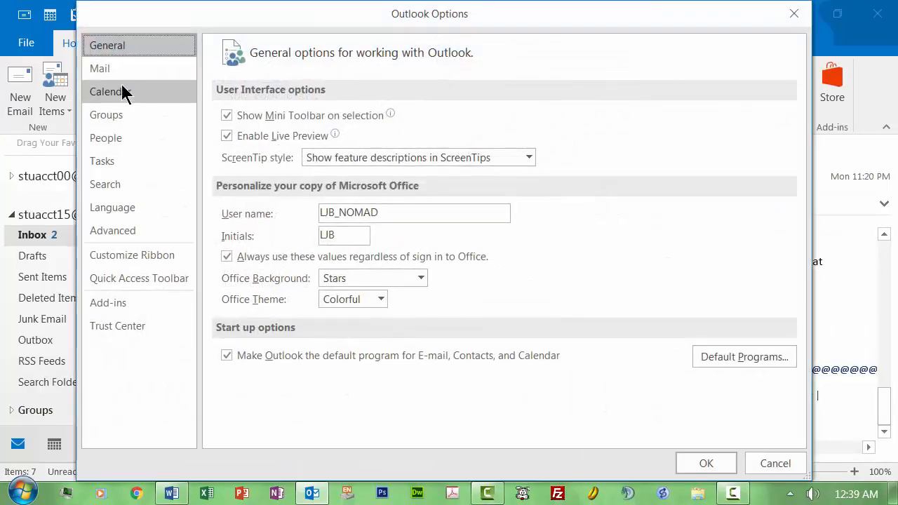
{"action": "left_click", "coordinate": [115, 70]}
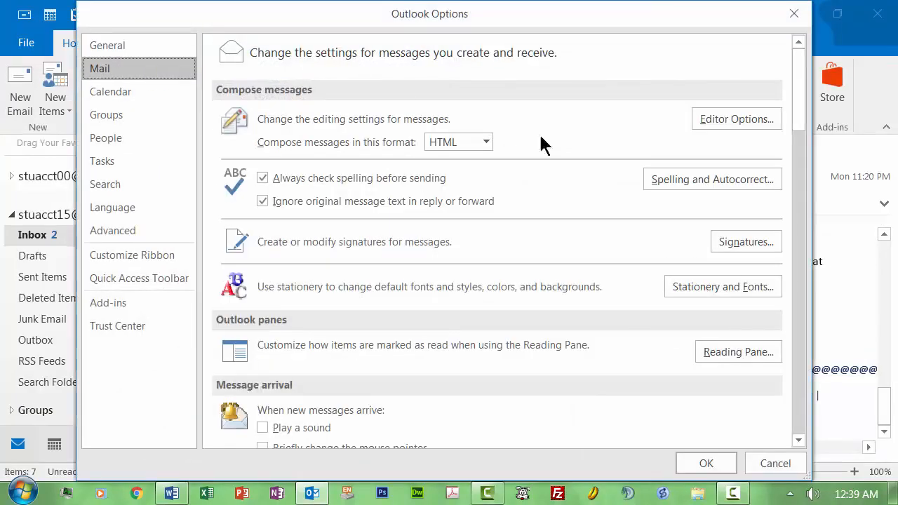
{"action": "left_click", "coordinate": [729, 241]}
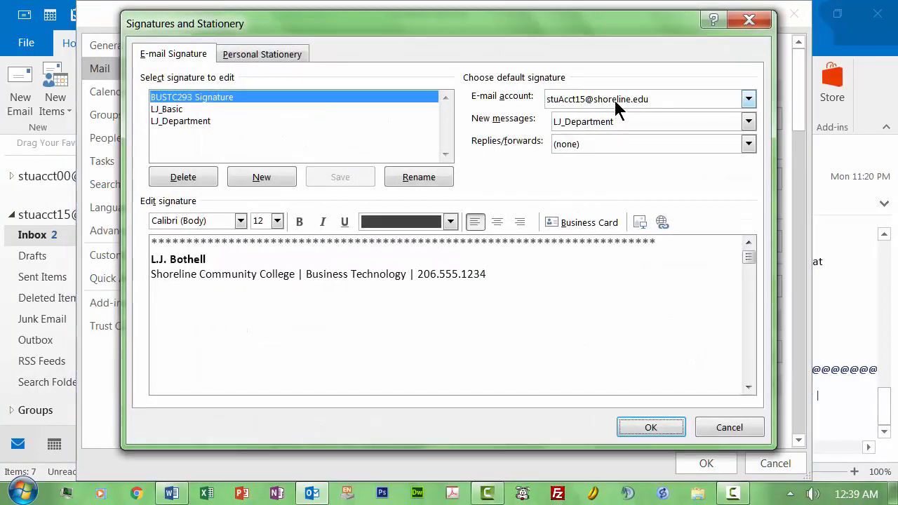
{"action": "left_click", "coordinate": [616, 106]}
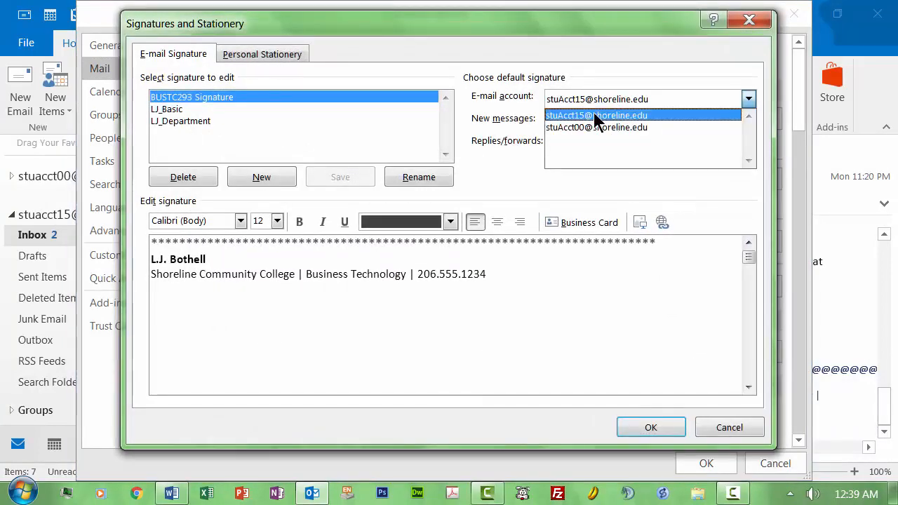
{"action": "left_click", "coordinate": [595, 118]}
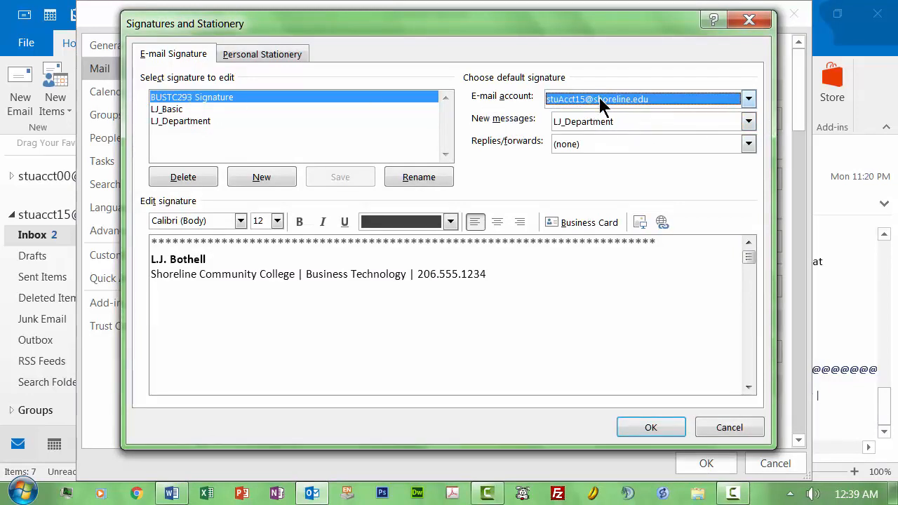
Make BUSTC293 Signature the default for new messages and replies/forwards, and check it in a blank email.
{"action": "left_click", "coordinate": [748, 123]}
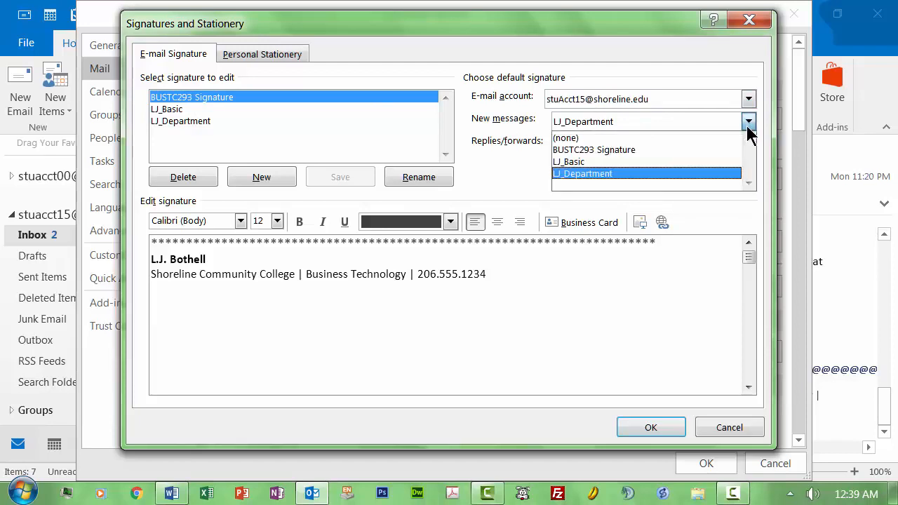
{"action": "left_click", "coordinate": [603, 150]}
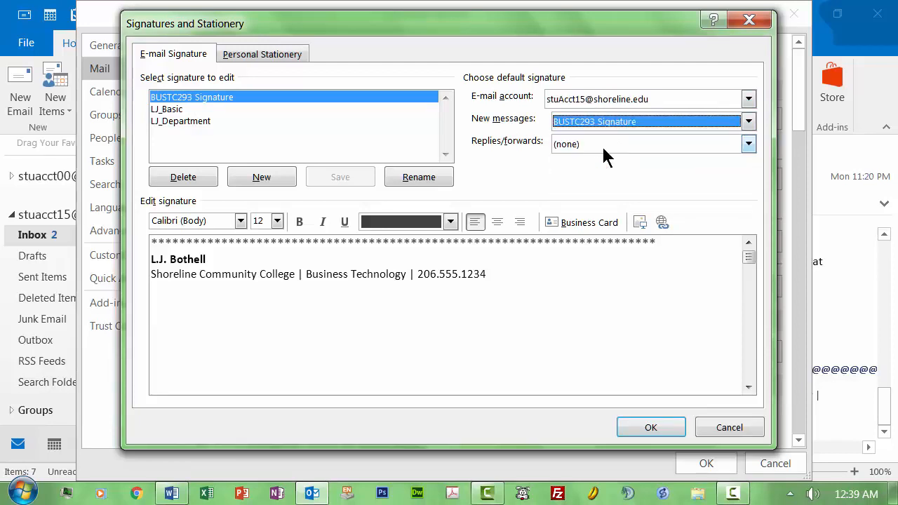
{"action": "left_click", "coordinate": [601, 146]}
{"action": "left_click", "coordinate": [601, 170]}
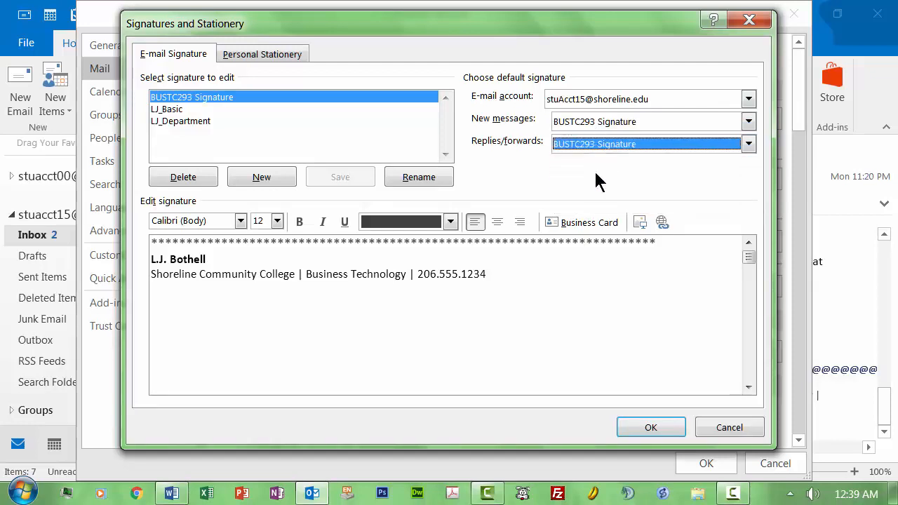
{"action": "left_click", "coordinate": [648, 433]}
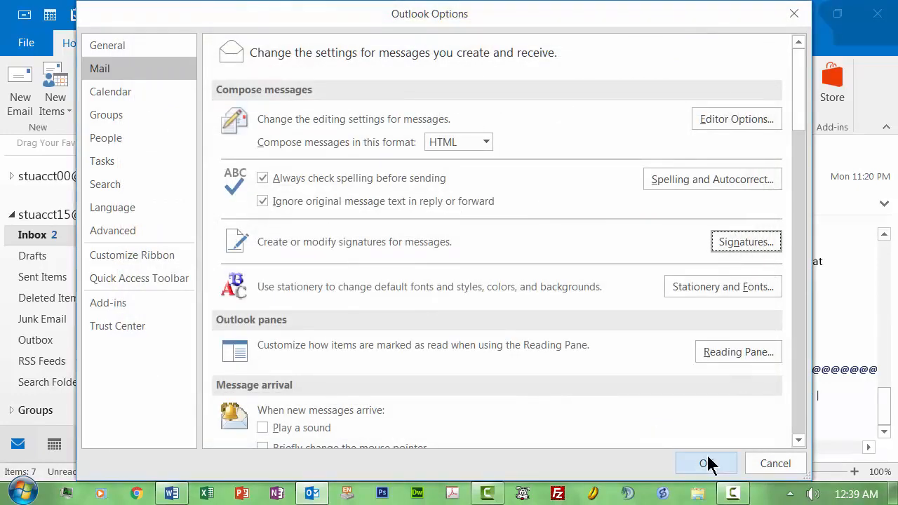
{"action": "left_click", "coordinate": [707, 459]}
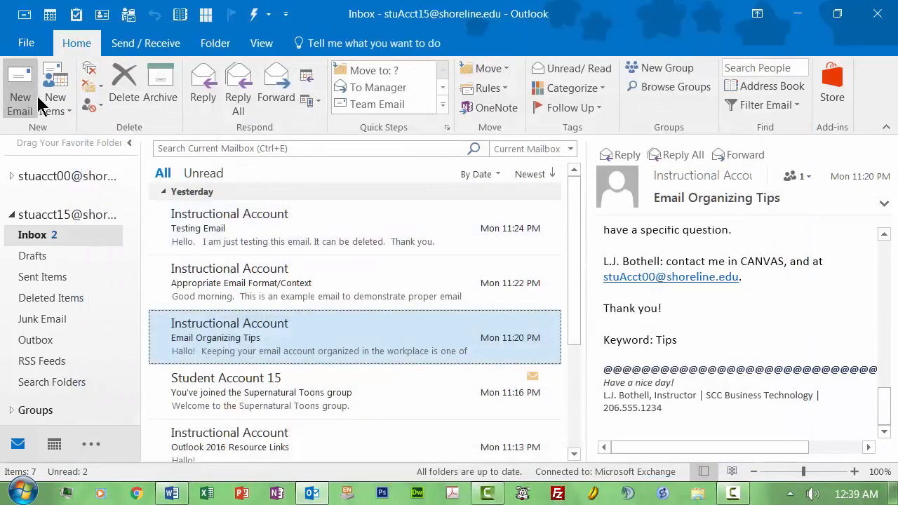
{"action": "left_click", "coordinate": [34, 84]}
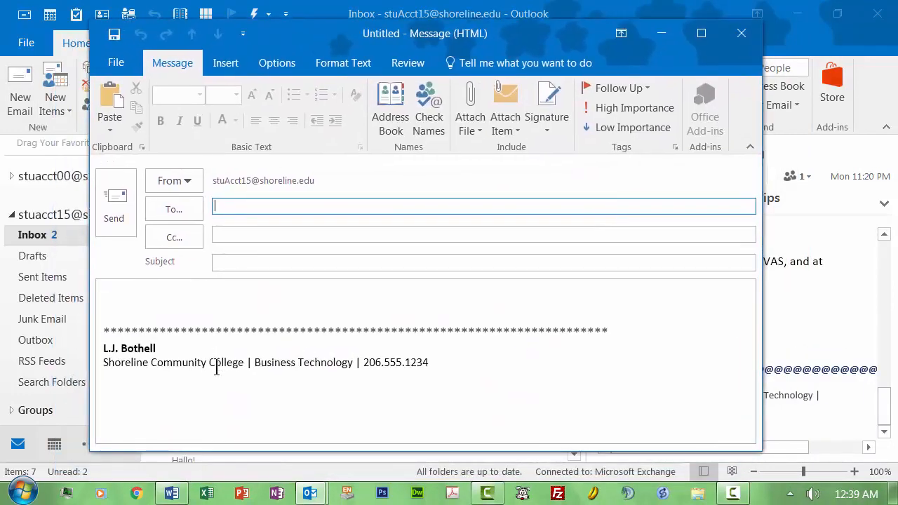
{"action": "left_click", "coordinate": [743, 36]}
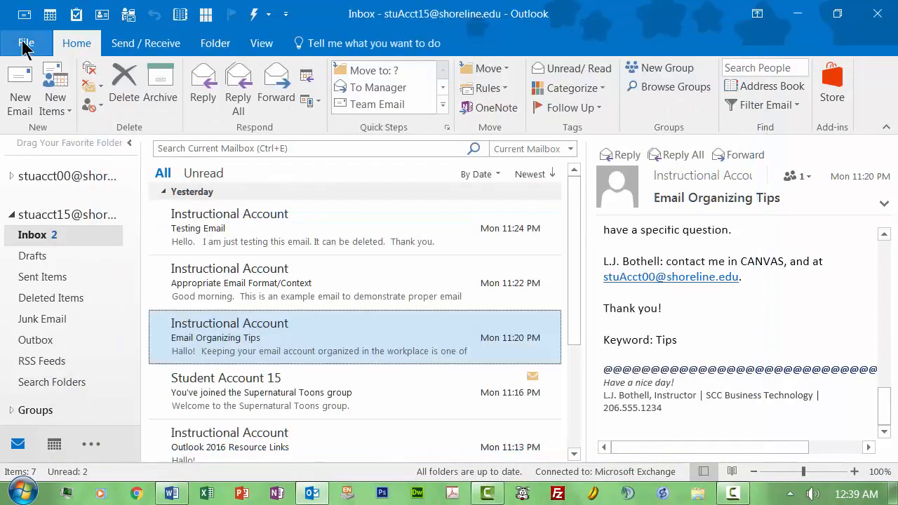
Open the stationery and fonts settings from the mail options.
{"action": "left_click", "coordinate": [26, 43]}
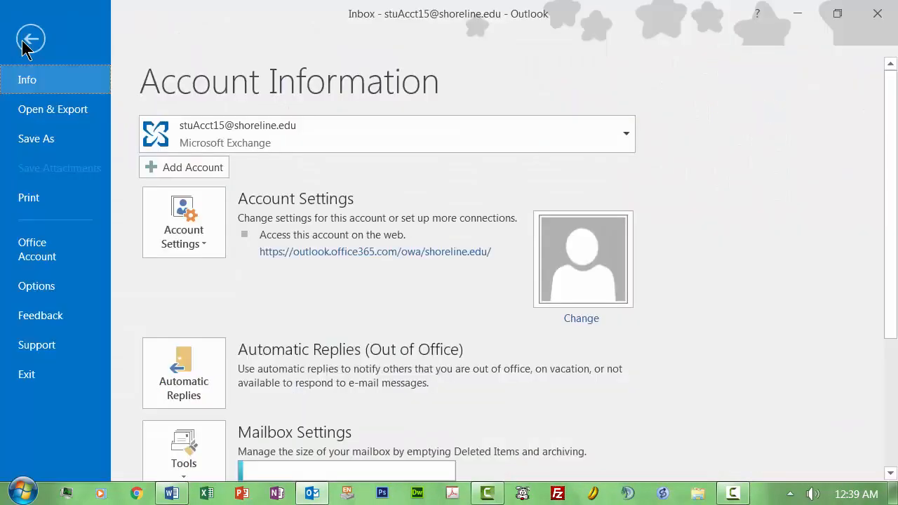
{"action": "left_click", "coordinate": [33, 292]}
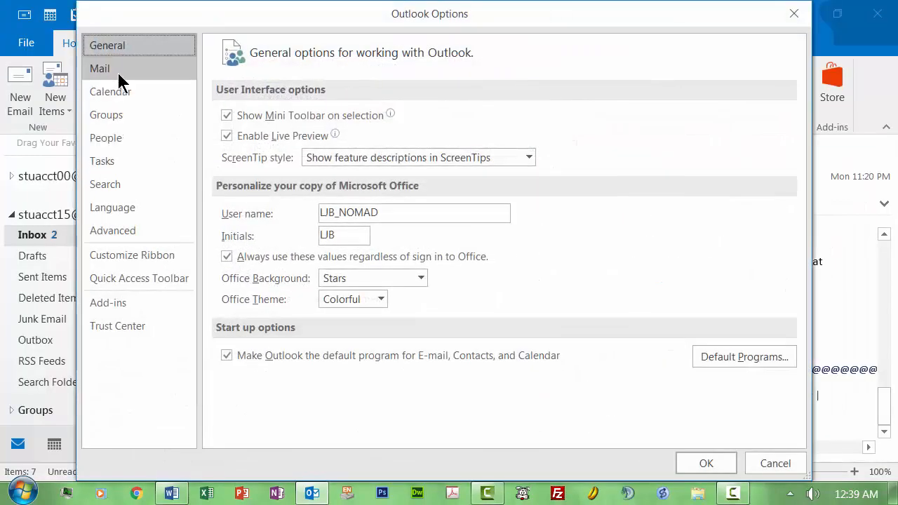
{"action": "left_click", "coordinate": [118, 75]}
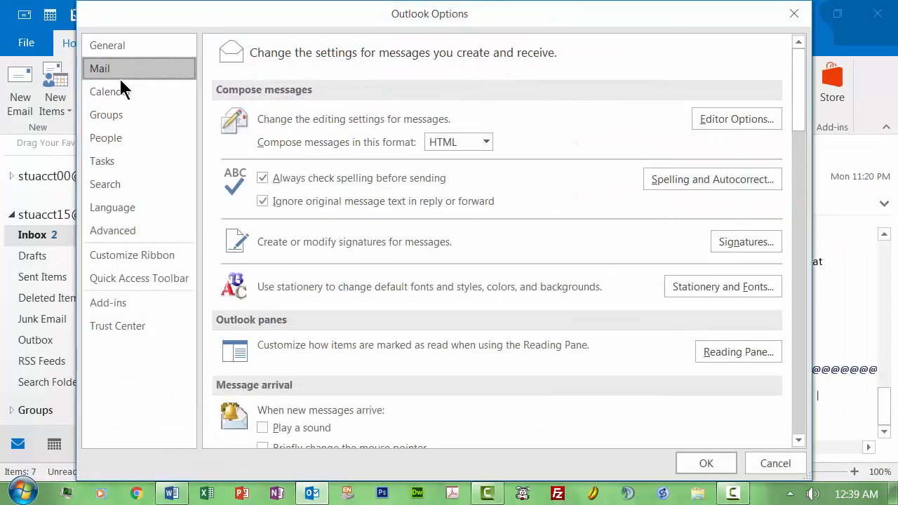
{"action": "left_click", "coordinate": [716, 289]}
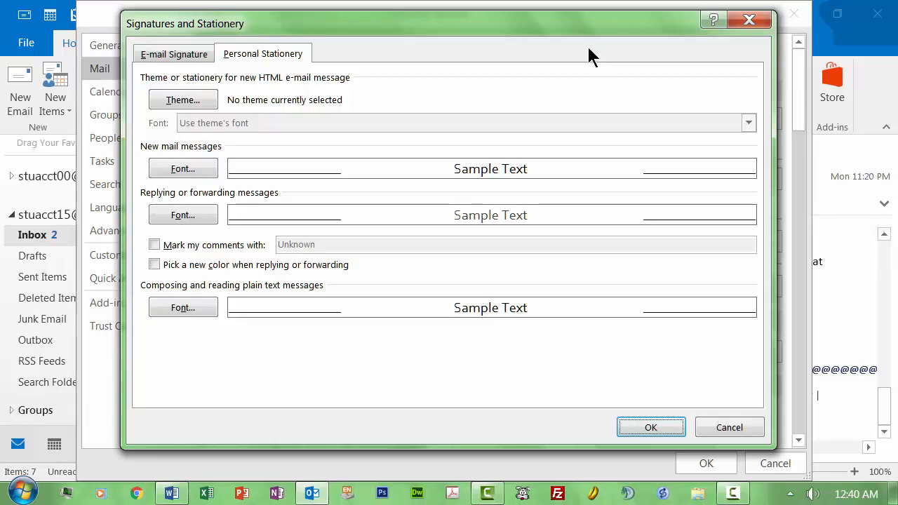
Set the font for new mail messages to Arial with the Automatic font color.
{"action": "left_click", "coordinate": [178, 172]}
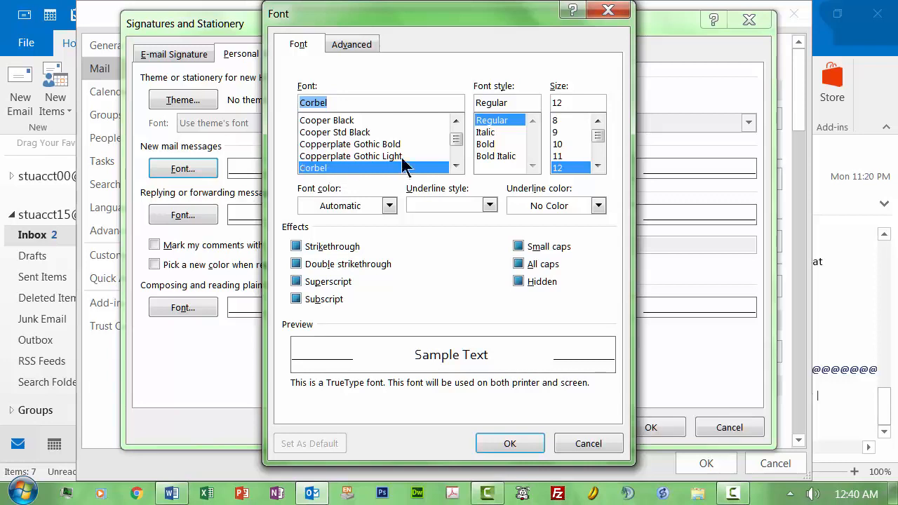
{"action": "left_click_drag", "start_coordinate": [459, 138], "coordinate": [457, 125]}
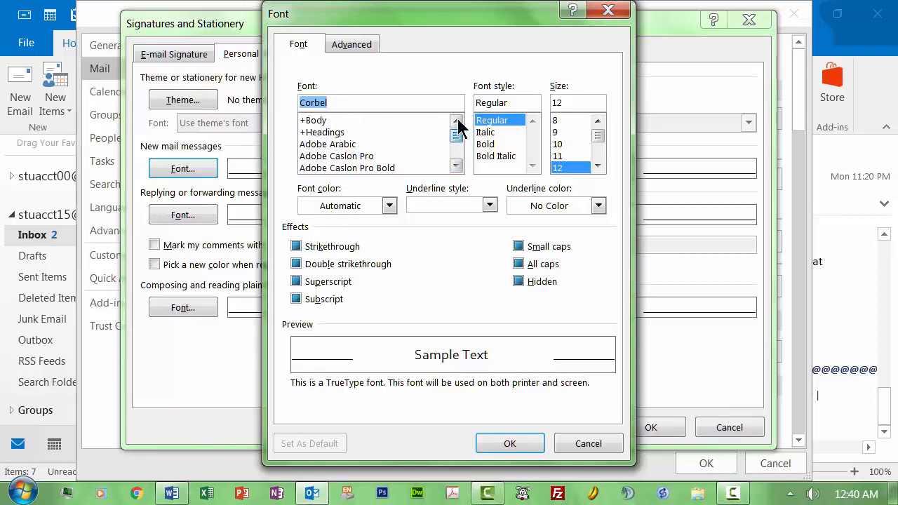
{"action": "type", "text": "Arial"}
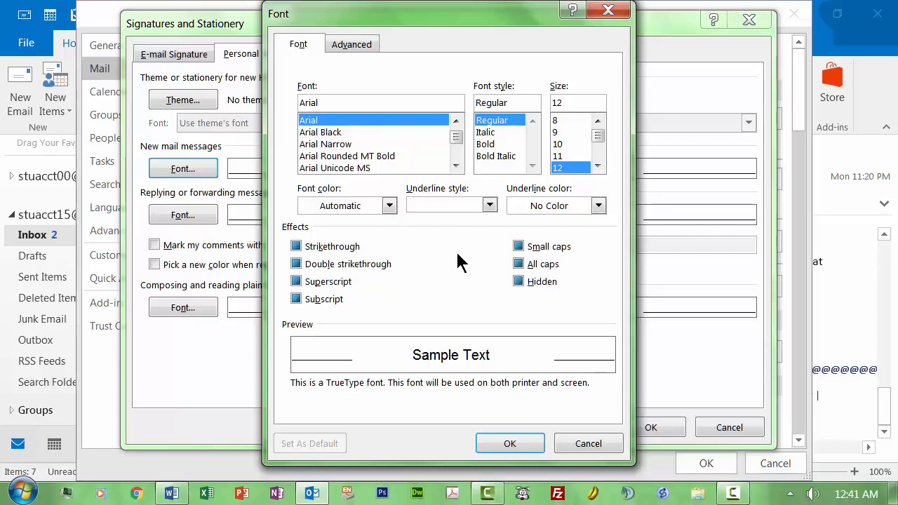
{"action": "left_click", "coordinate": [389, 206]}
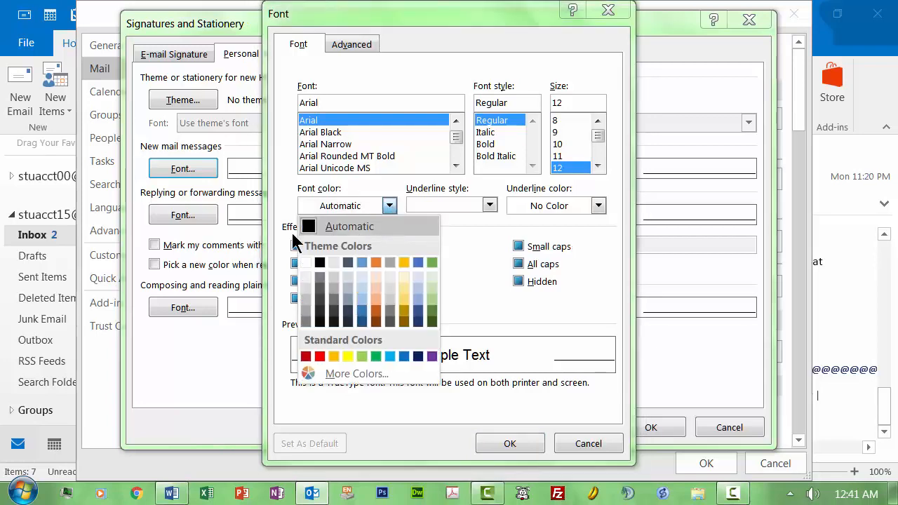
{"action": "left_click", "coordinate": [310, 225]}
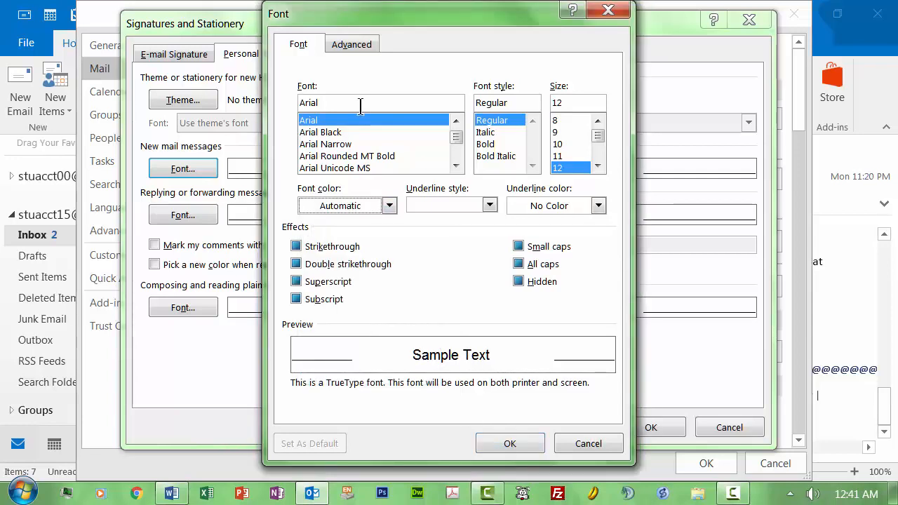
Try Times New Roman as the font for new mail messages, and change it back to Arial.
{"action": "left_click_drag", "start_coordinate": [341, 106], "coordinate": [251, 99]}
{"action": "type", "text": "times"}
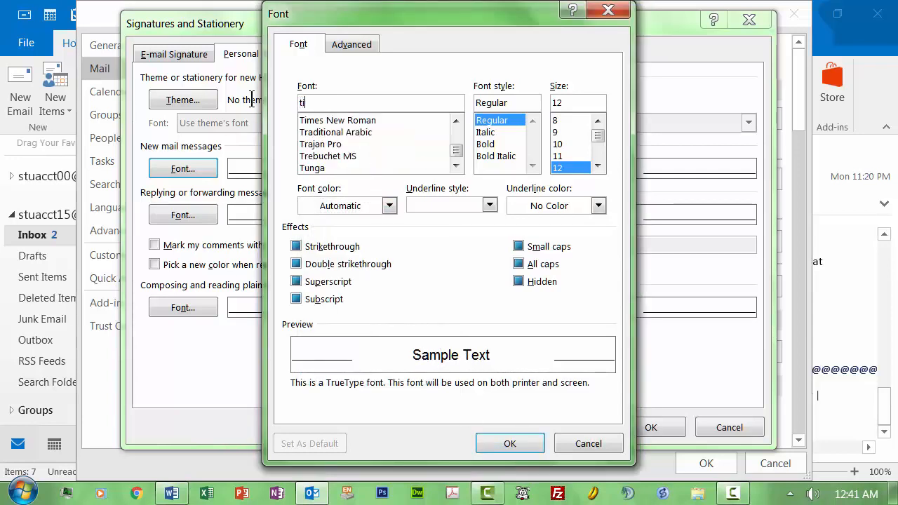
{"action": "left_click", "coordinate": [329, 121]}
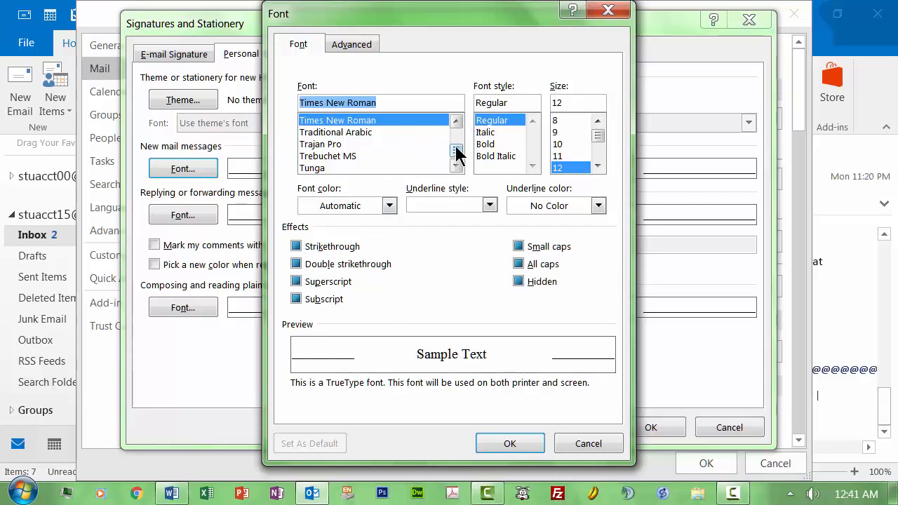
{"action": "type", "text": "a"}
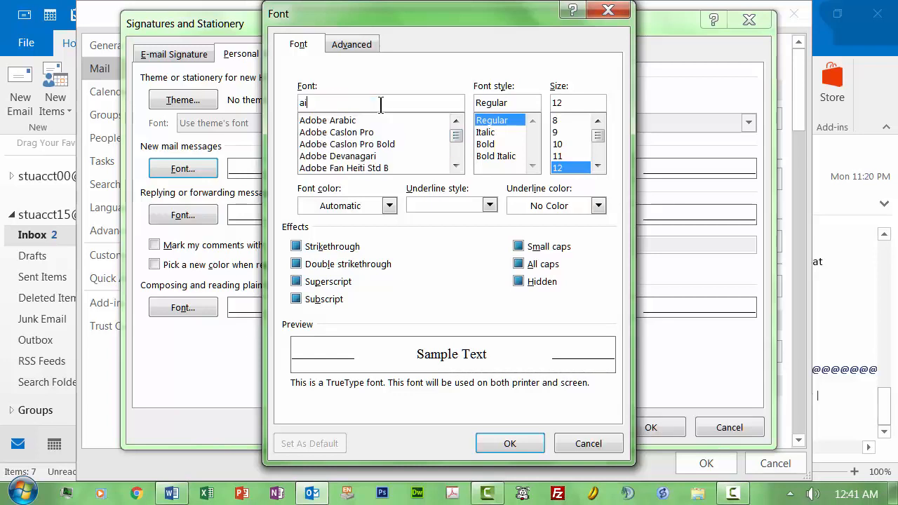
{"action": "type", "text": "rial"}
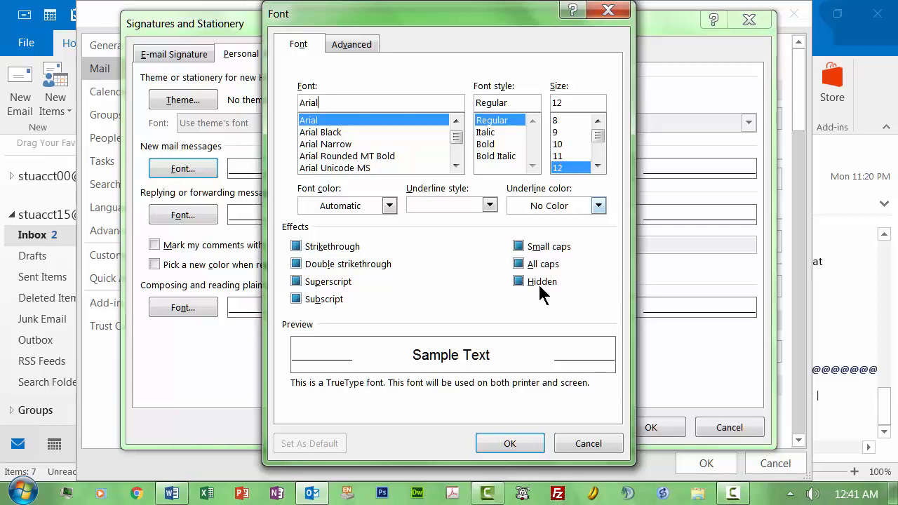
Set the font size for new mail messages to 14 and confirm the font settings.
{"action": "left_click", "coordinate": [597, 167]}
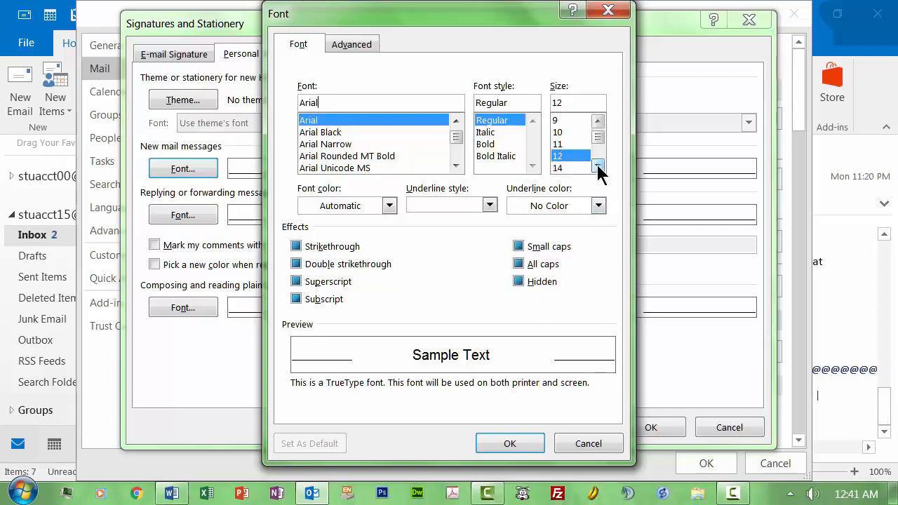
{"action": "left_click", "coordinate": [597, 166]}
{"action": "left_click", "coordinate": [567, 155]}
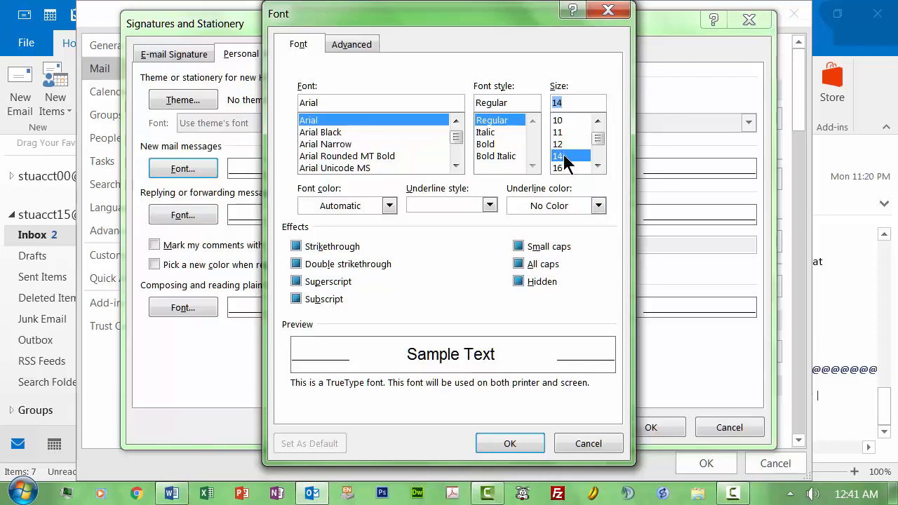
{"action": "left_click", "coordinate": [510, 444]}
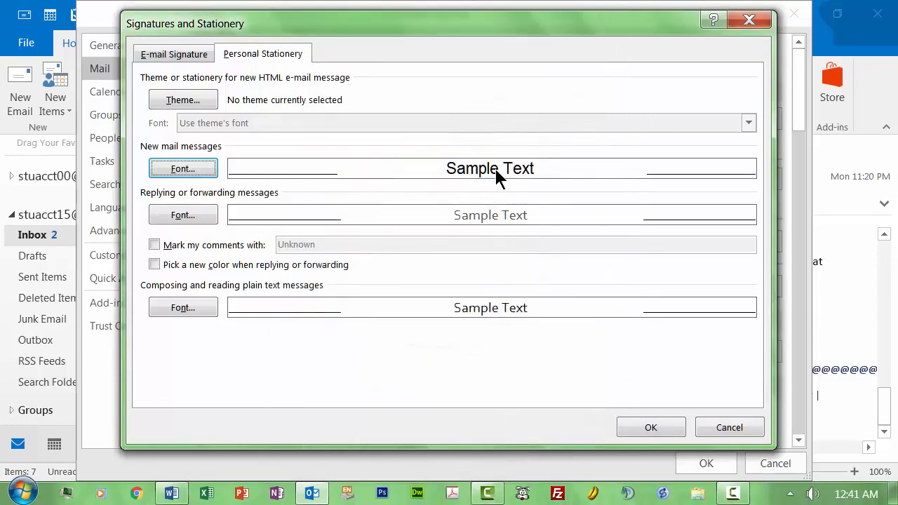
Set the font for replying or forwarding messages to Arial in the darkest blue theme color, and confirm.
{"action": "left_click", "coordinate": [179, 218]}
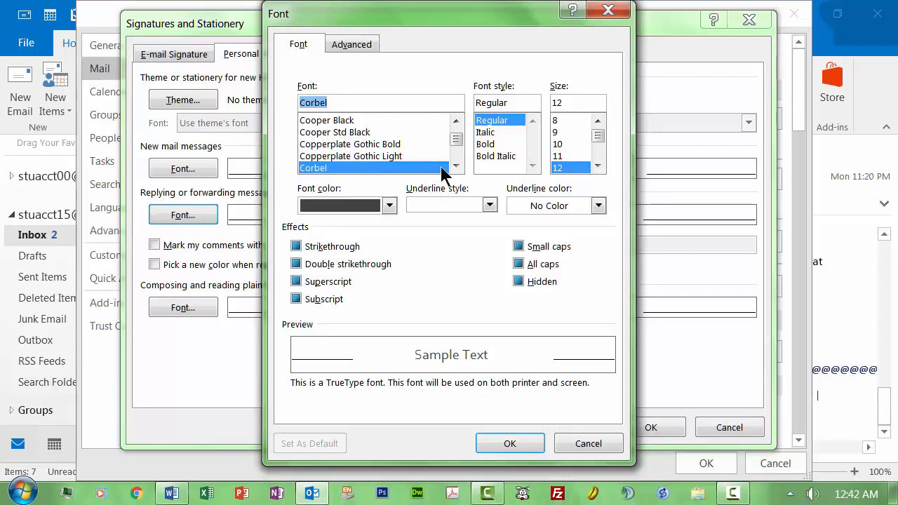
{"action": "type", "text": "arial"}
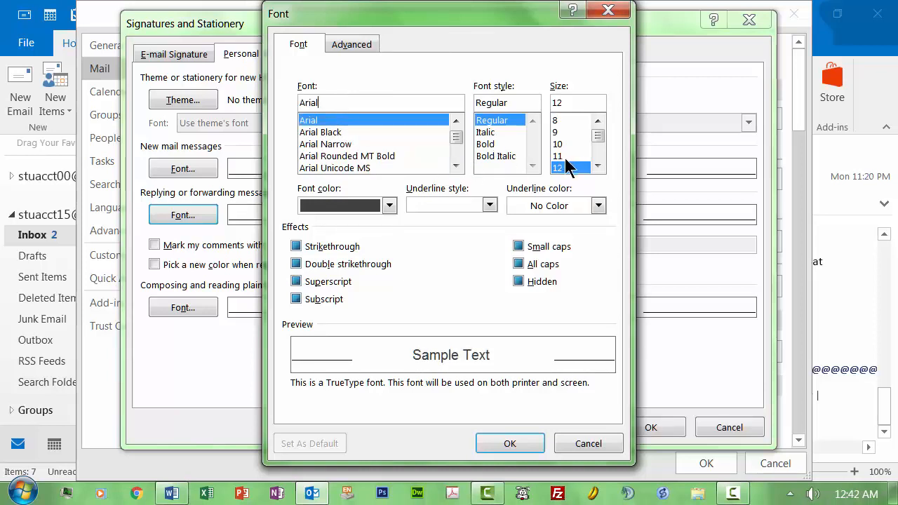
{"action": "left_click", "coordinate": [389, 206]}
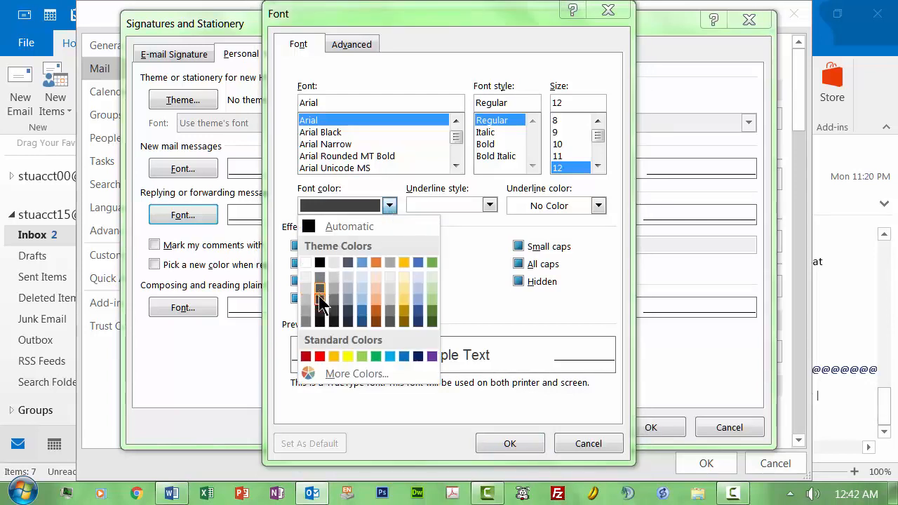
{"action": "left_click", "coordinate": [348, 322]}
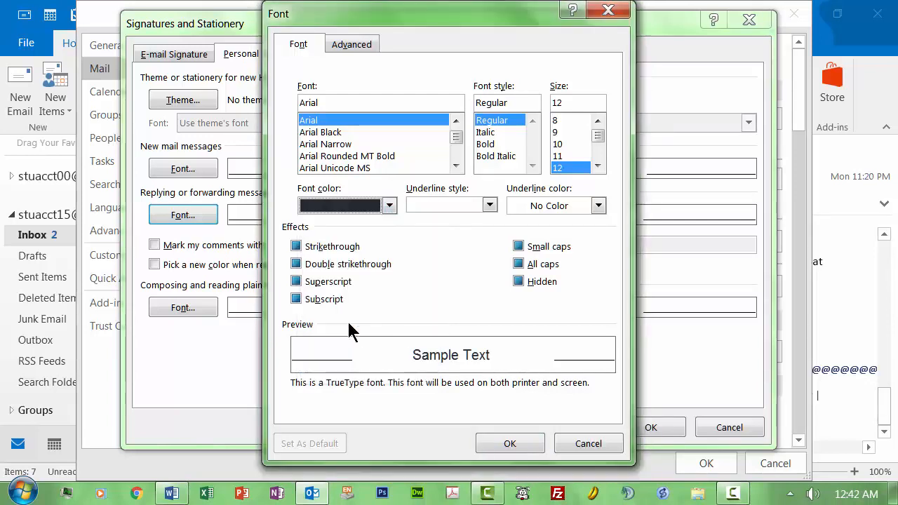
{"action": "left_click", "coordinate": [389, 206]}
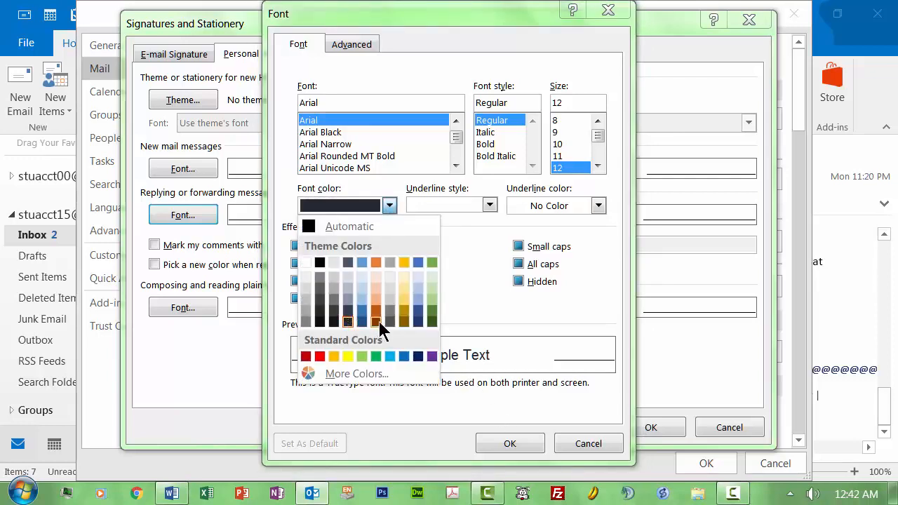
{"action": "left_click", "coordinate": [416, 321]}
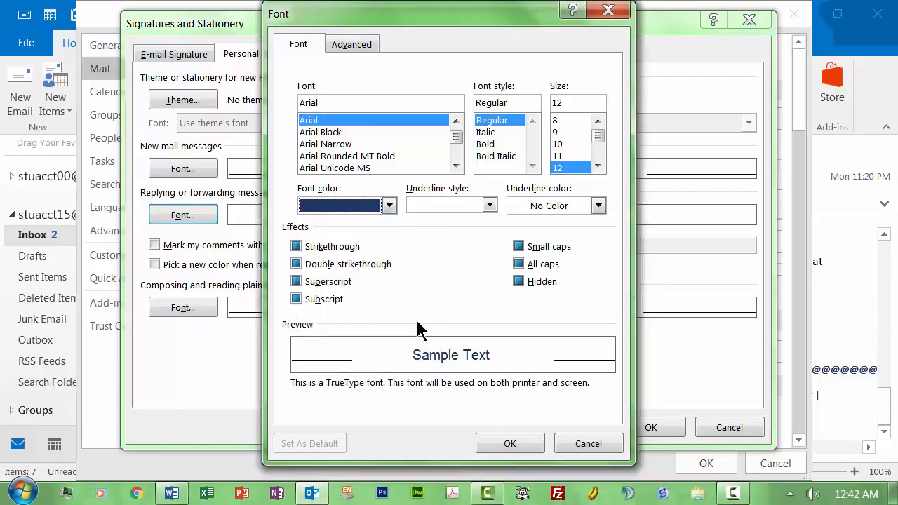
{"action": "left_click", "coordinate": [509, 443]}
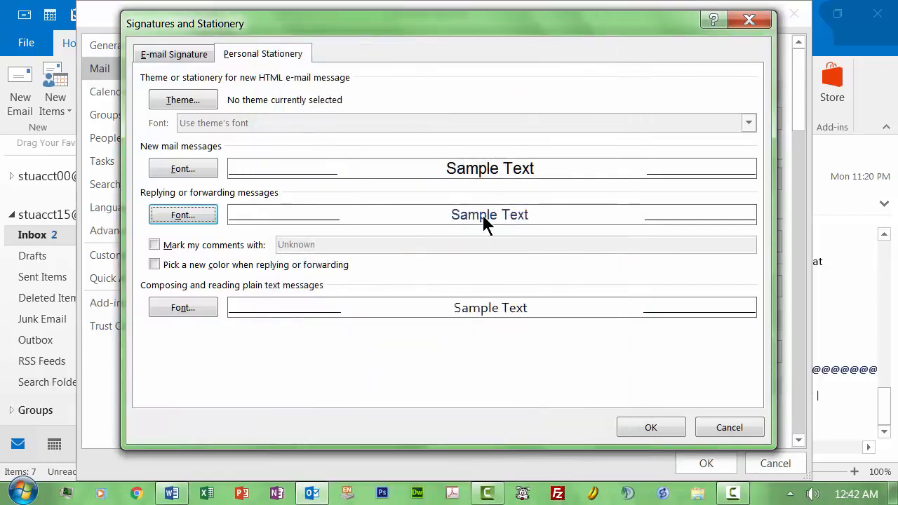
Set the reply and forward font size to 14, and switch the comment marking option on and back off.
{"action": "left_click", "coordinate": [177, 215]}
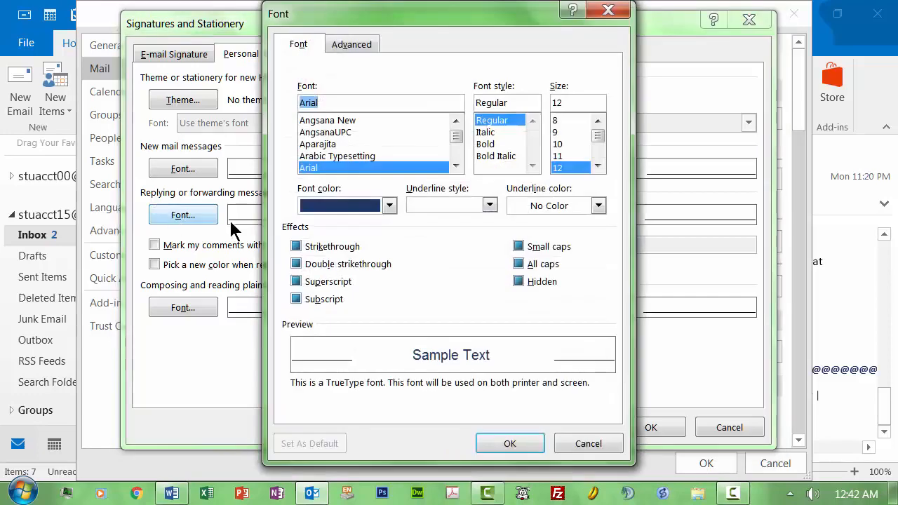
{"action": "left_click", "coordinate": [597, 165]}
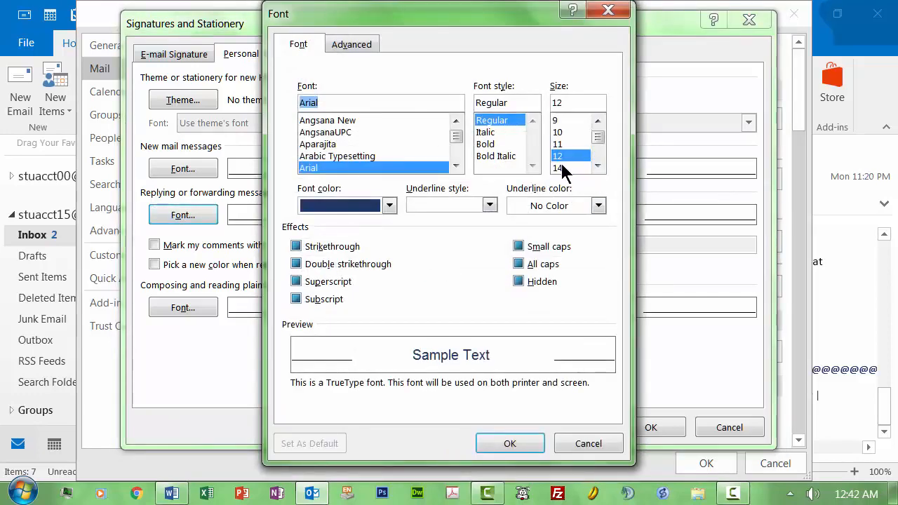
{"action": "left_click", "coordinate": [563, 169]}
{"action": "left_click", "coordinate": [511, 443]}
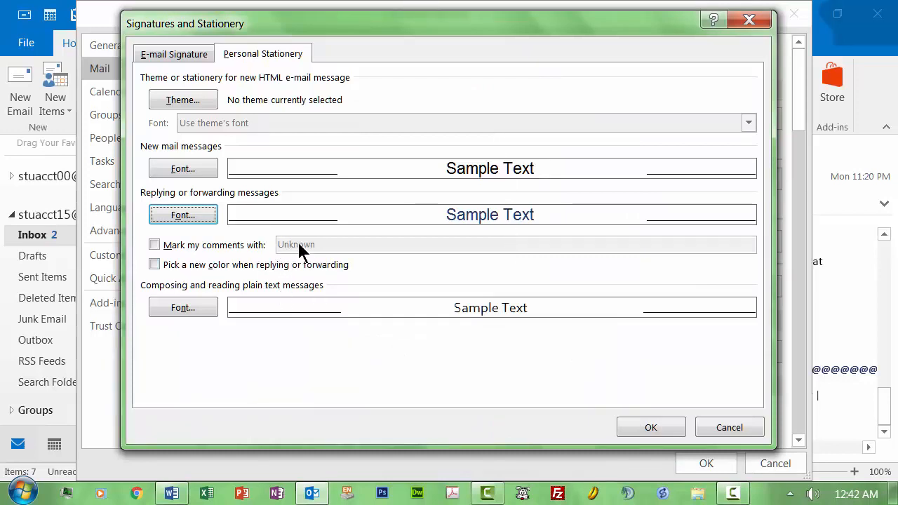
{"action": "left_click", "coordinate": [154, 245]}
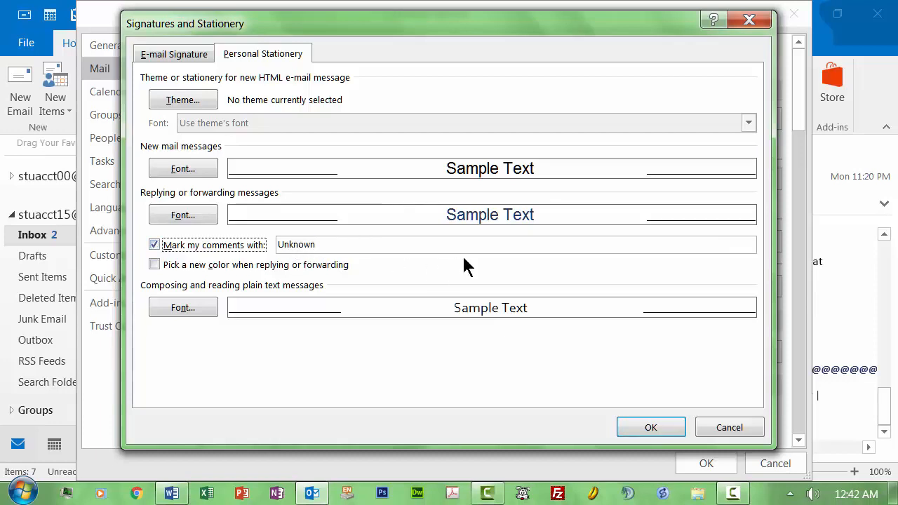
{"action": "left_click", "coordinate": [154, 245]}
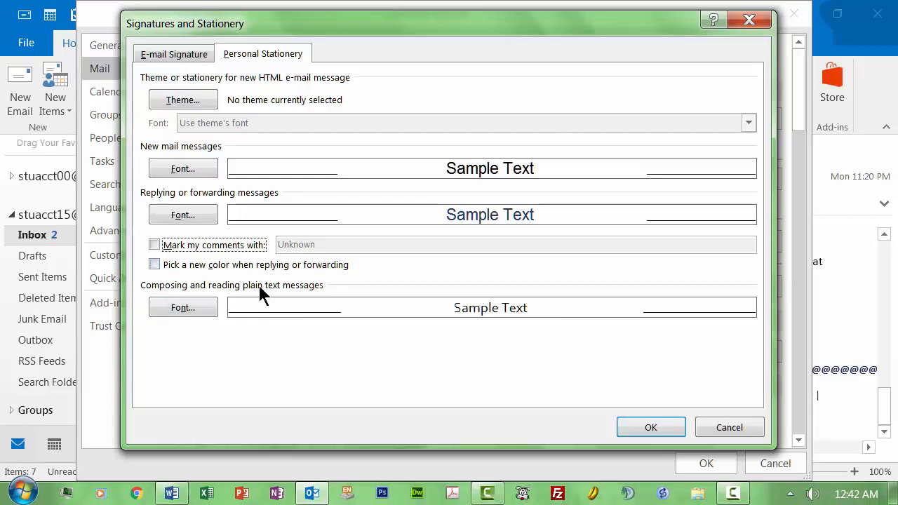
Set the plain text message font to Arial, size 14, and review the default signature and stationery settings.
{"action": "left_click", "coordinate": [187, 309]}
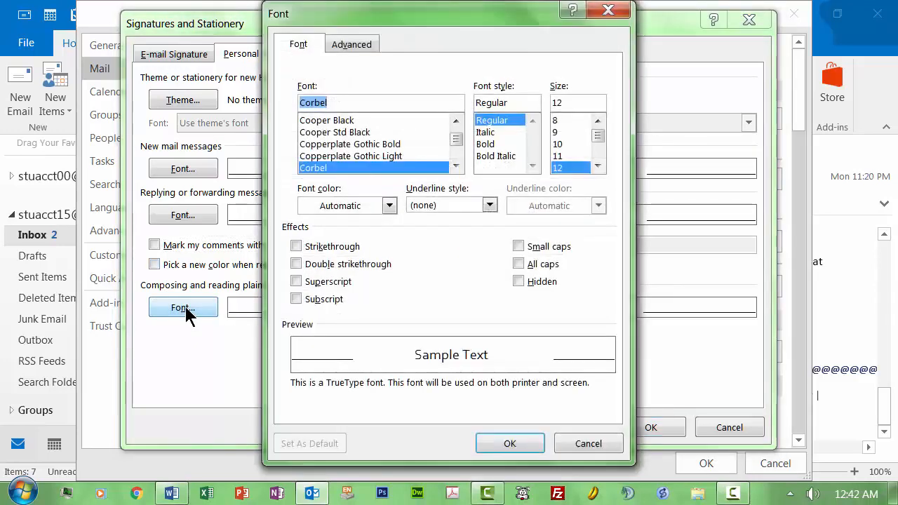
{"action": "type", "text": "Arial"}
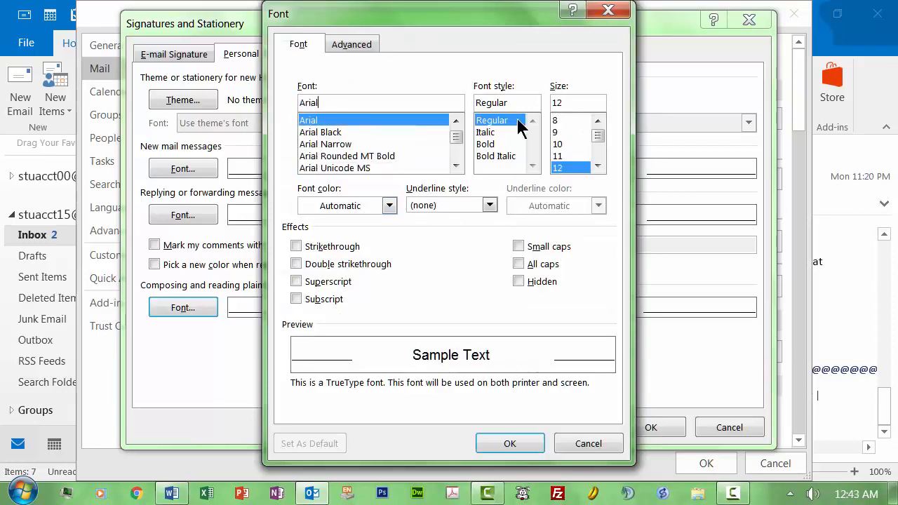
{"action": "left_click", "coordinate": [597, 166]}
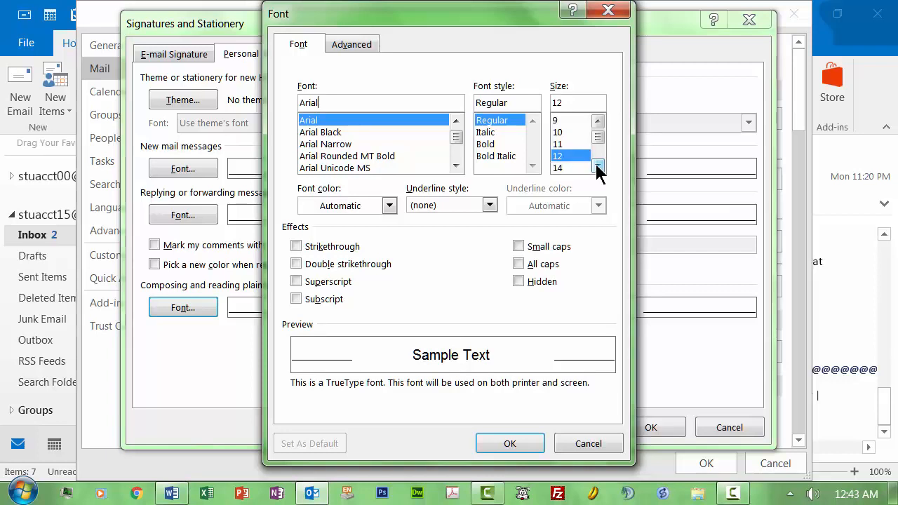
{"action": "left_click", "coordinate": [577, 167]}
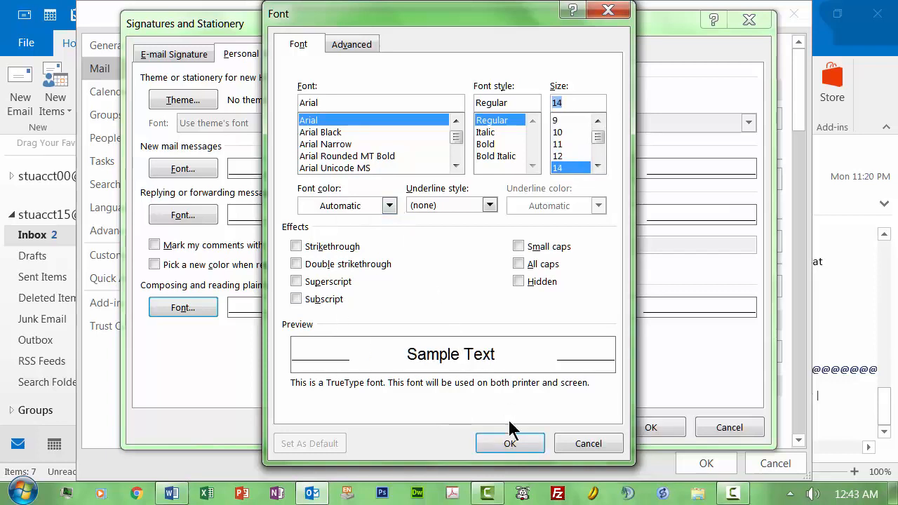
{"action": "left_click", "coordinate": [511, 447]}
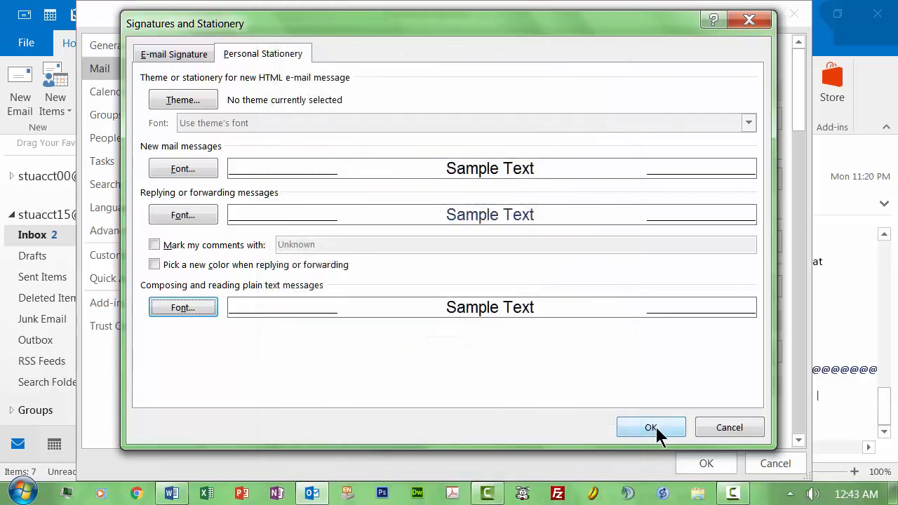
{"action": "left_click", "coordinate": [179, 56]}
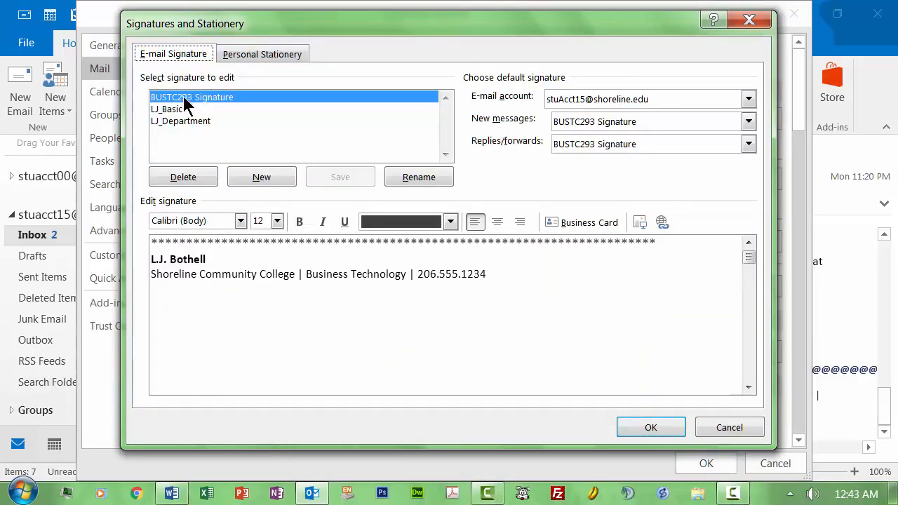
{"action": "left_click", "coordinate": [284, 57]}
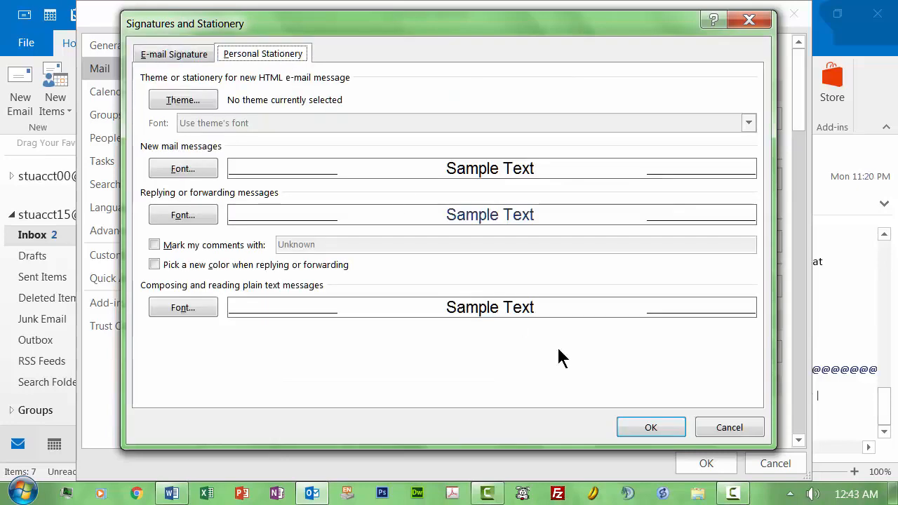
Confirm the stationery and mail options, and start a new email message.
{"action": "left_click", "coordinate": [664, 433]}
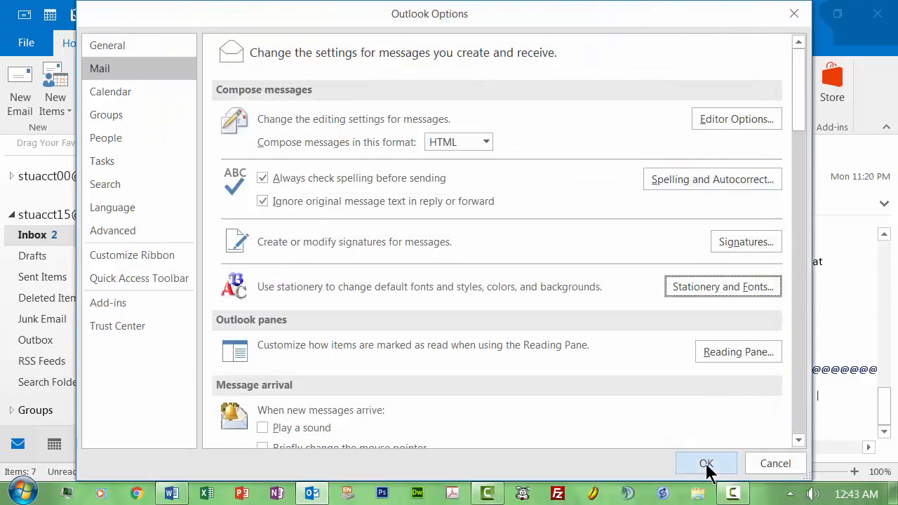
{"action": "left_click", "coordinate": [705, 464]}
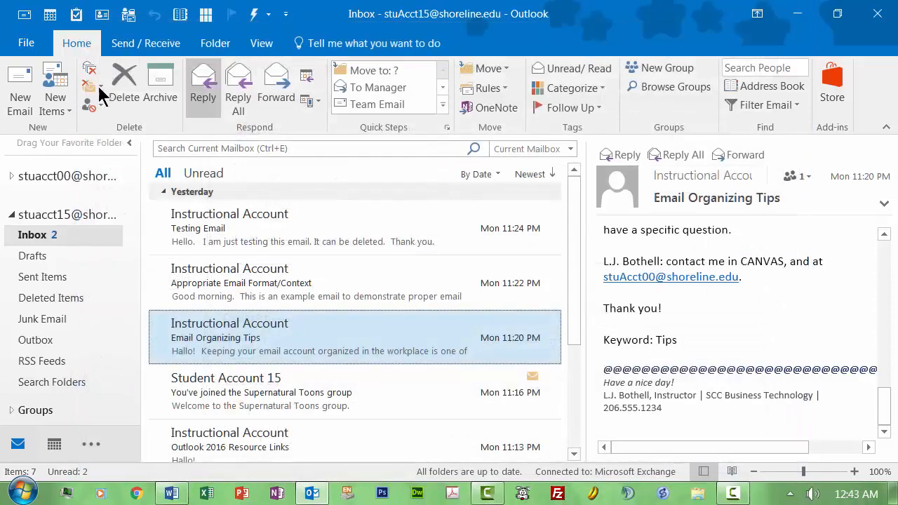
{"action": "left_click", "coordinate": [20, 82]}
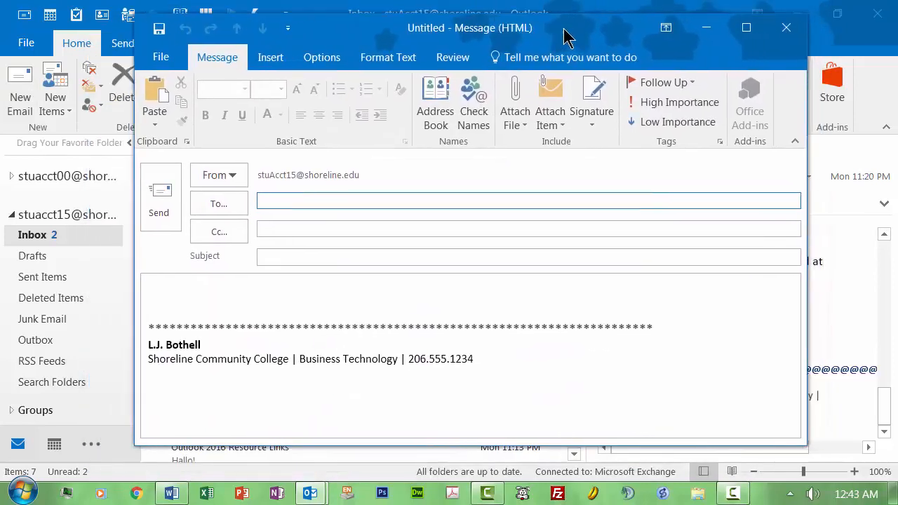
{"action": "left_click_drag", "start_coordinate": [565, 38], "coordinate": [549, 39]}
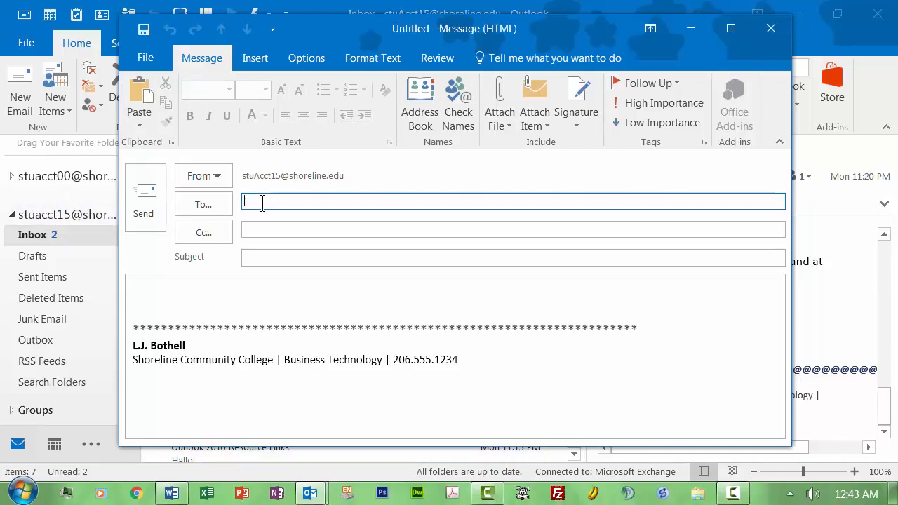
Address the new message to the second suggested contact whose name starts with L.
{"action": "type", "text": "L."}
{"action": "key", "text": "BackSpace"}
{"action": "key", "text": "BackSpace"}
{"action": "key", "text": "BackSpace"}
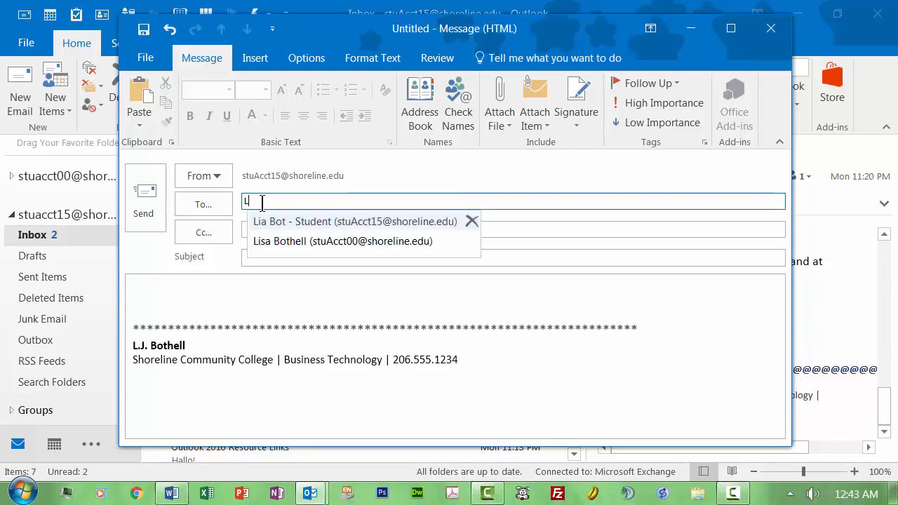
{"action": "left_click", "coordinate": [272, 242]}
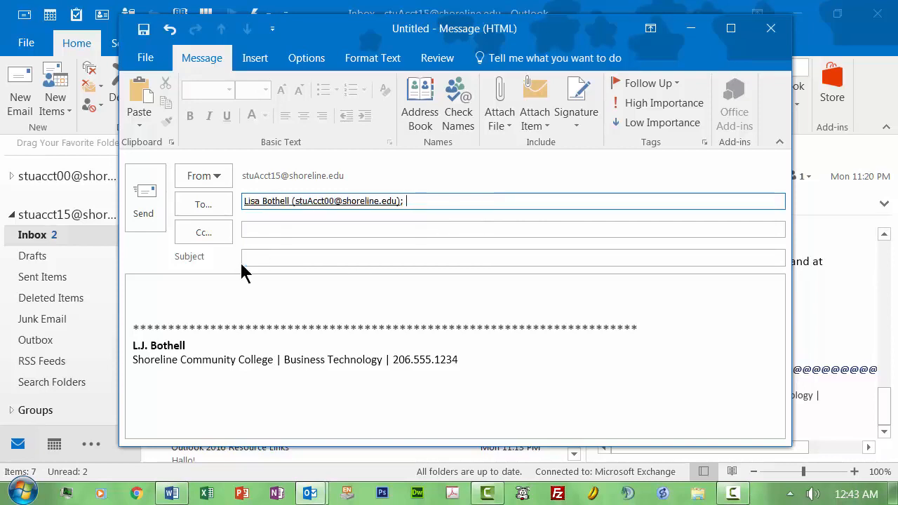
Enter "Testing email" as the message subject.
{"action": "left_click", "coordinate": [256, 258]}
{"action": "type", "text": "T"}
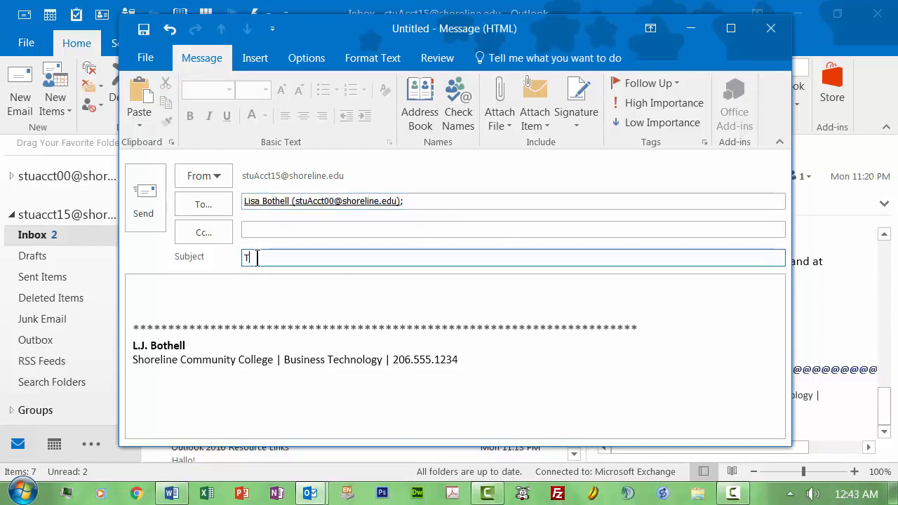
{"action": "type", "text": "esting email"}
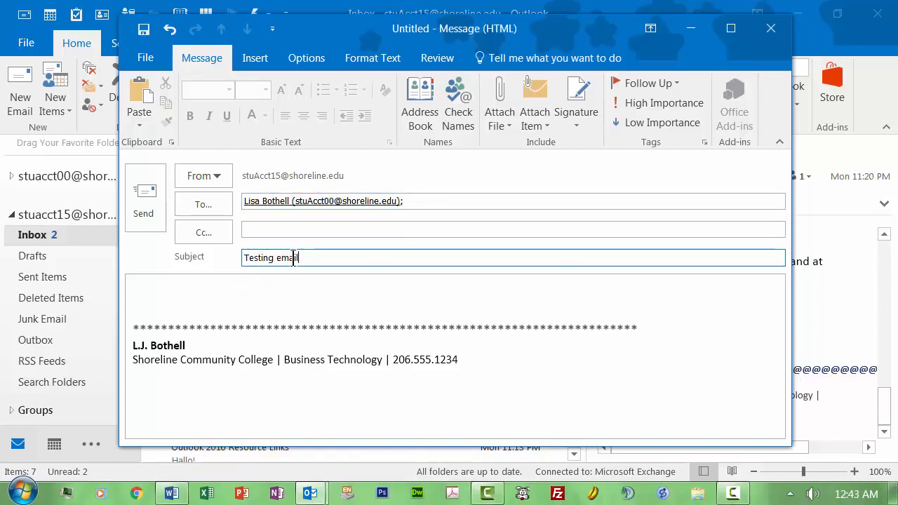
{"action": "left_click_drag", "start_coordinate": [557, 40], "coordinate": [557, 31]}
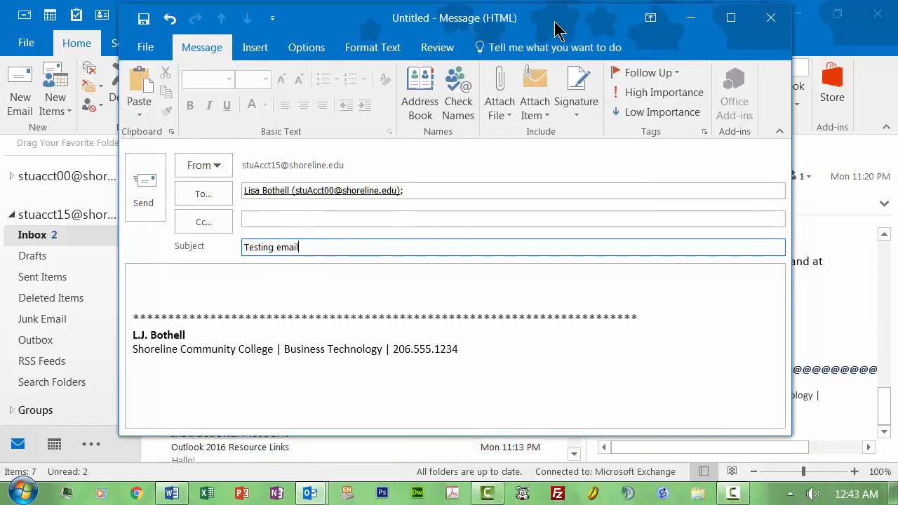
Begin the message body with "Hello," followed by the recipient's first name and a blank line.
{"action": "left_click", "coordinate": [233, 275]}
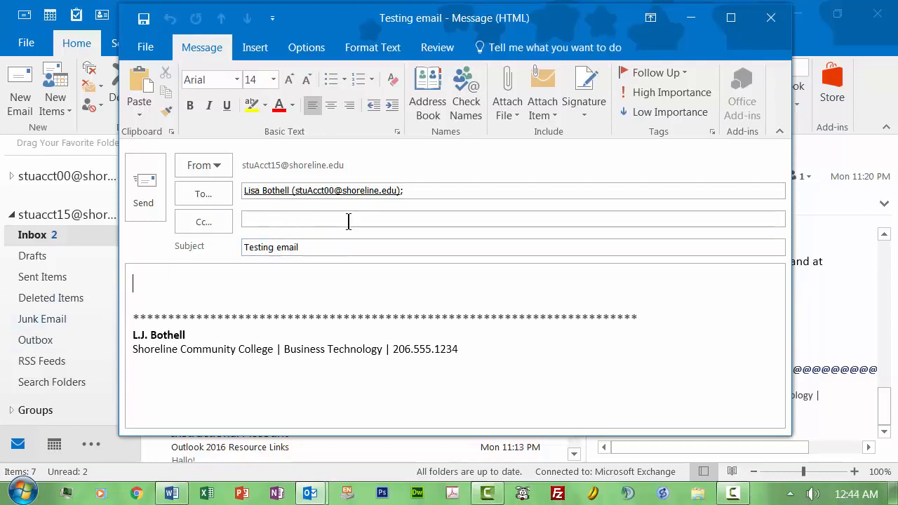
{"action": "left_click", "coordinate": [315, 247]}
{"action": "type", "text": "Hello,"}
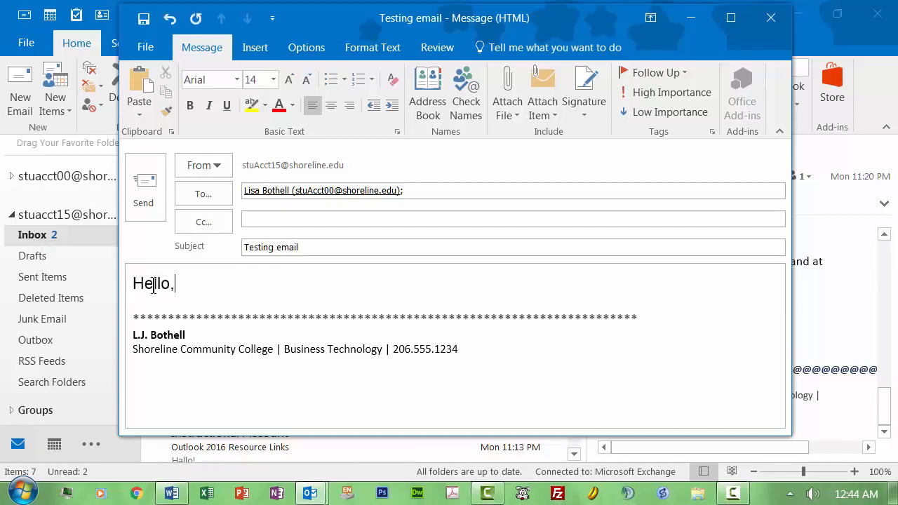
{"action": "type", "text": " Lisa."}
{"action": "key", "text": "Return"}
{"action": "key", "text": "Return"}
Write the paragraph "This is a testing email to verify my fonts are clean and easy to read, and that my email signature appears.".
{"action": "type", "text": "This i"}
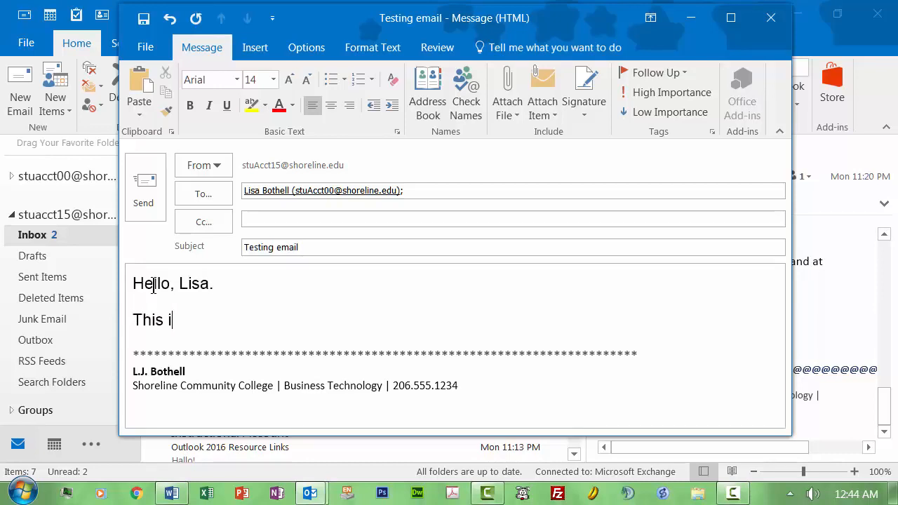
{"action": "type", "text": "s a testing ema"}
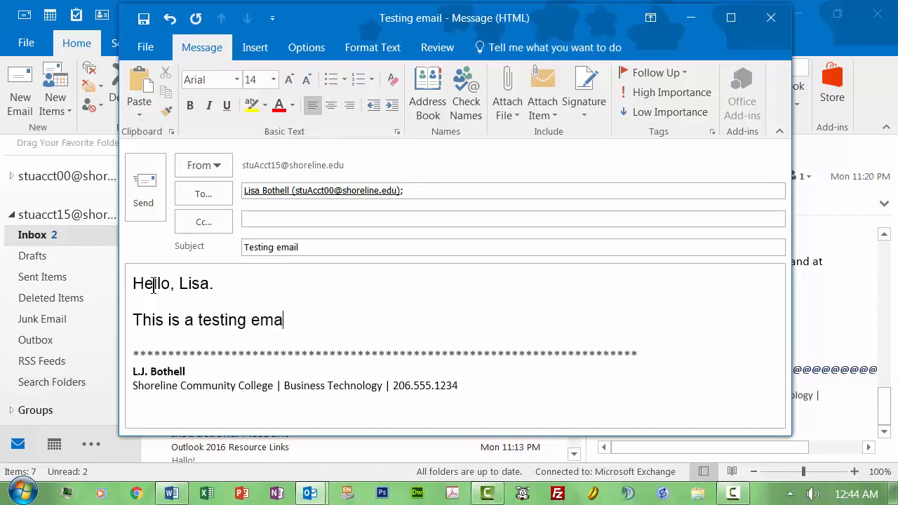
{"action": "type", "text": "il to verify my "}
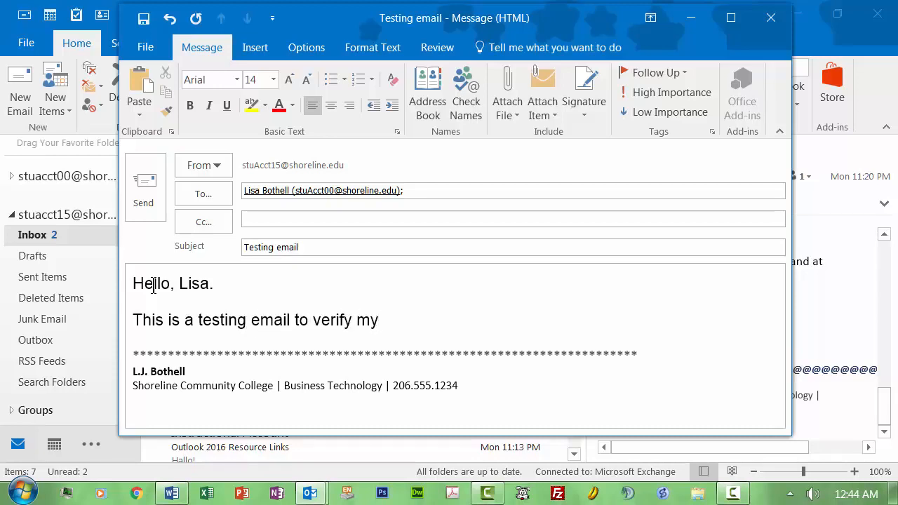
{"action": "type", "text": "fonts are c"}
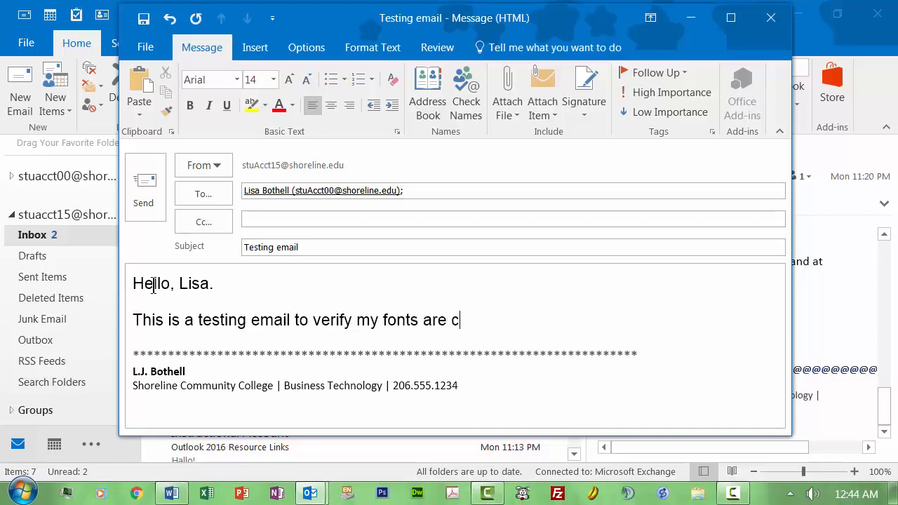
{"action": "type", "text": "lean and easy"}
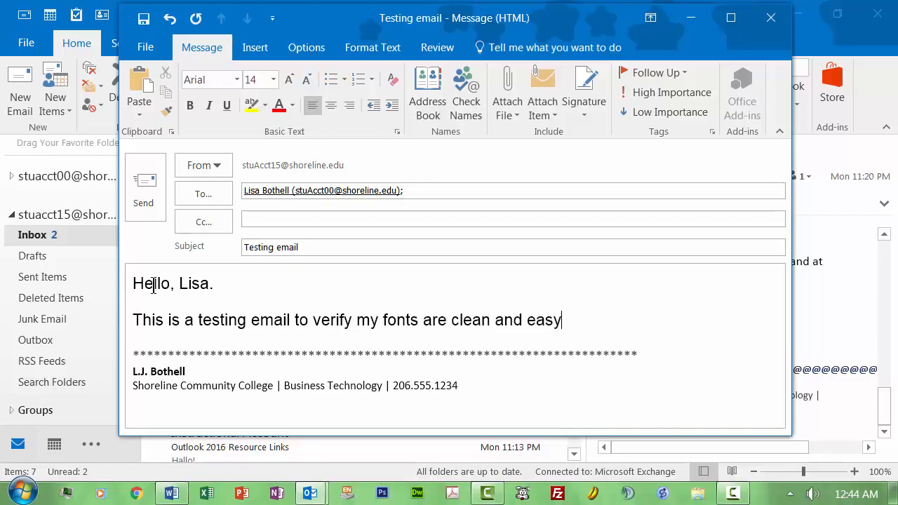
{"action": "type", "text": " to read, and "}
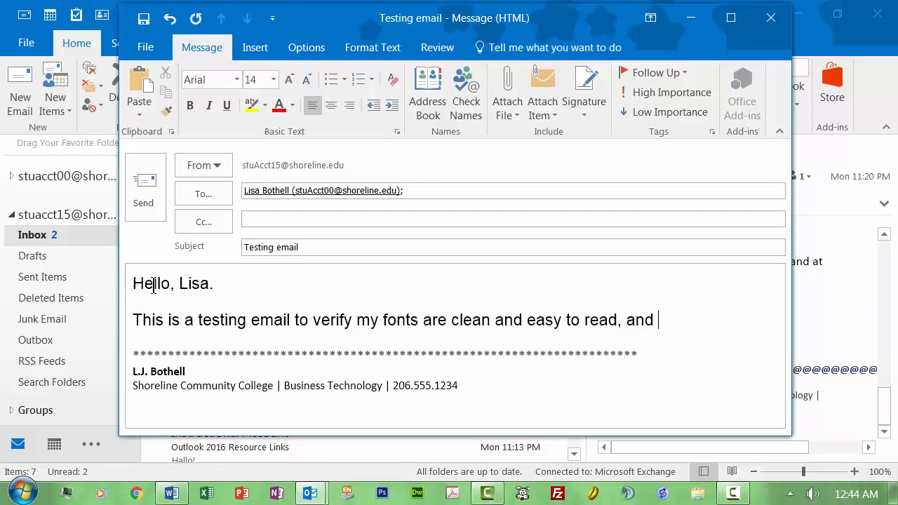
{"action": "type", "text": "that my si"}
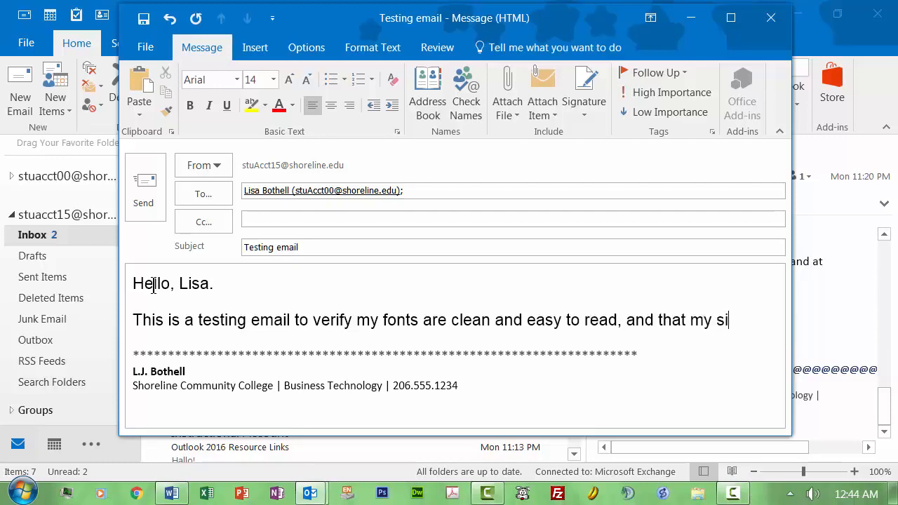
{"action": "type", "text": "gnature appears."}
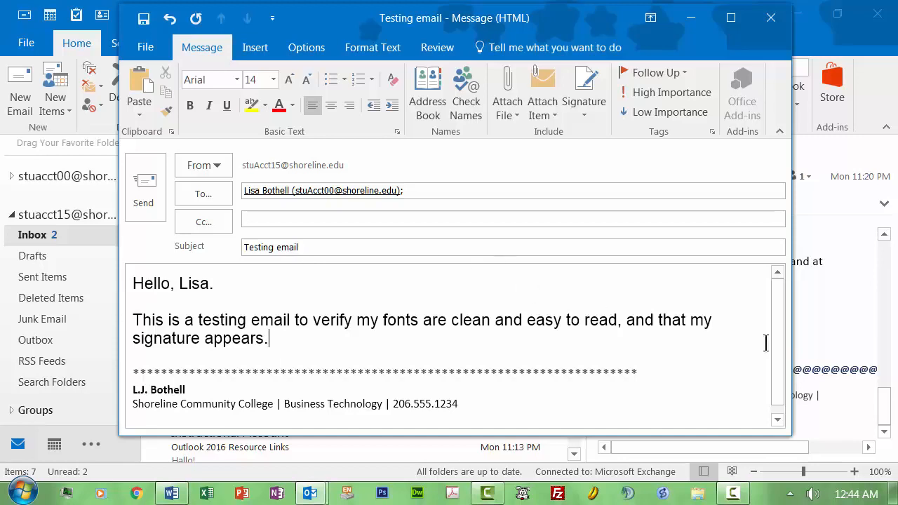
{"action": "left_click", "coordinate": [716, 320]}
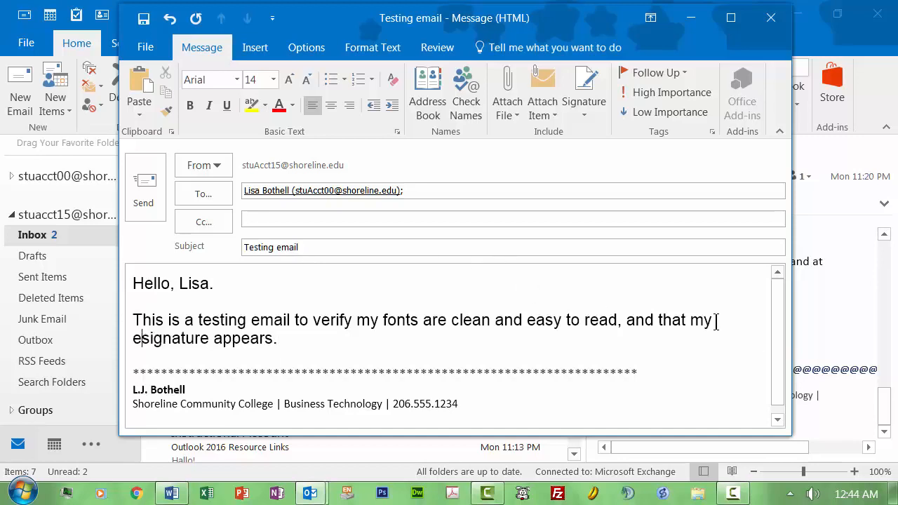
{"action": "type", "text": "email"}
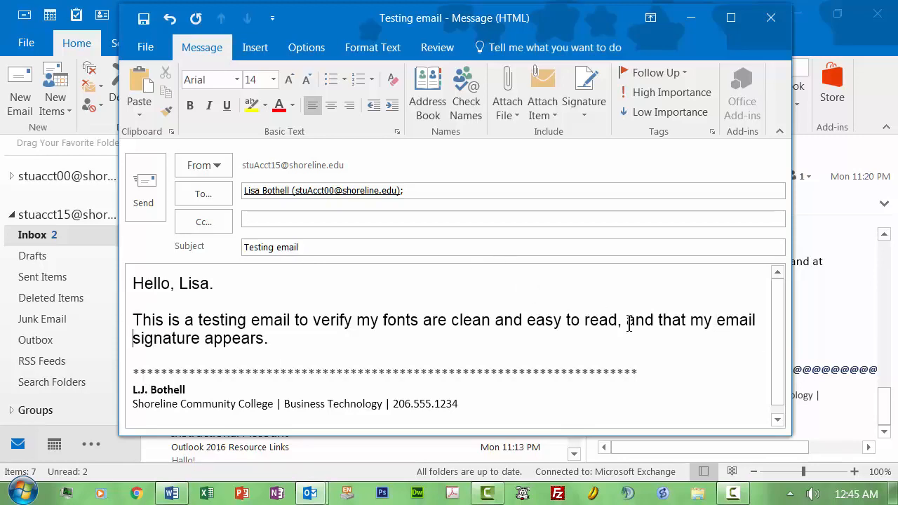
Add two separate closing lines below the paragraph: "You may delete this email when you receive it." and "Thank you.".
{"action": "left_click", "coordinate": [396, 339]}
{"action": "key", "text": "Return"}
{"action": "key", "text": "Return"}
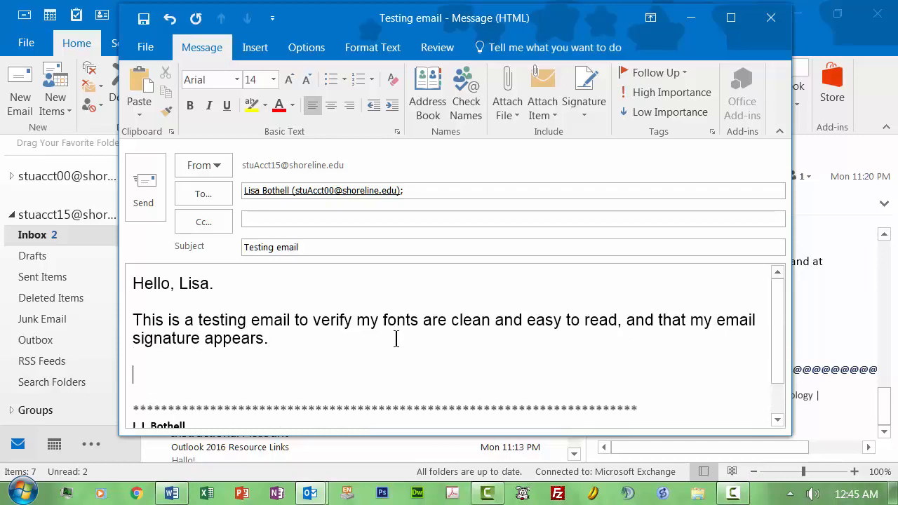
{"action": "type", "text": "You may del"}
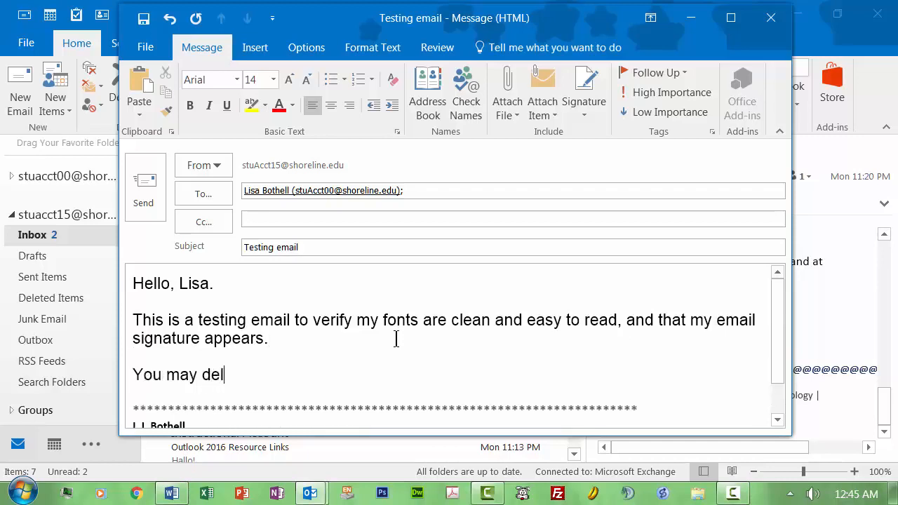
{"action": "type", "text": "ete this ema"}
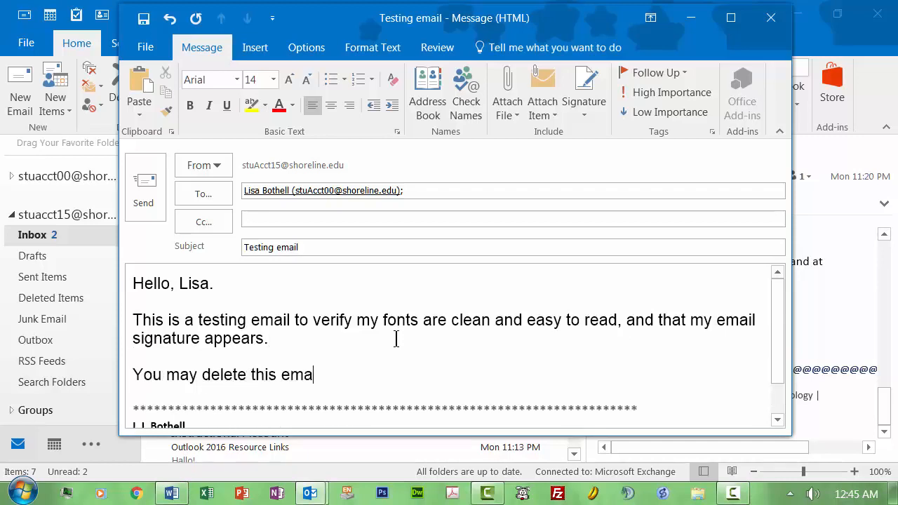
{"action": "type", "text": "il when you receive it."}
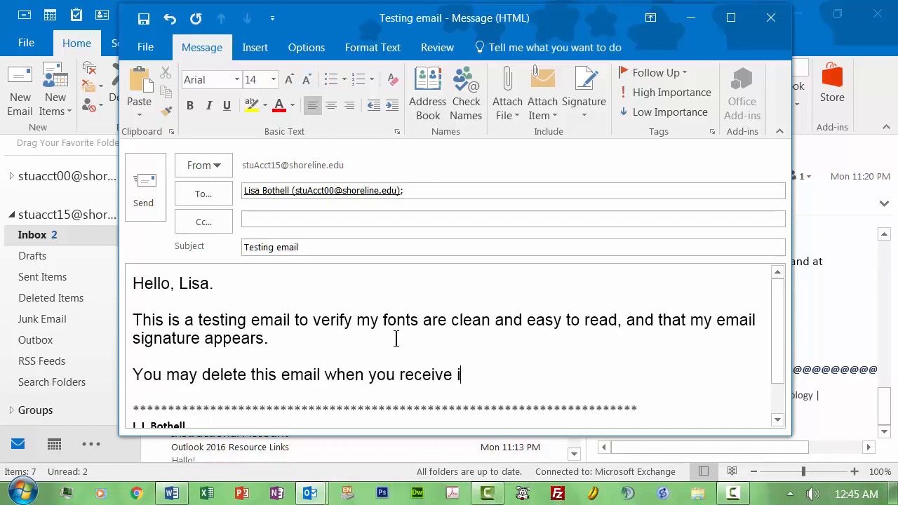
{"action": "key", "text": "Return"}
{"action": "key", "text": "Return"}
{"action": "type", "text": "Thank you."}
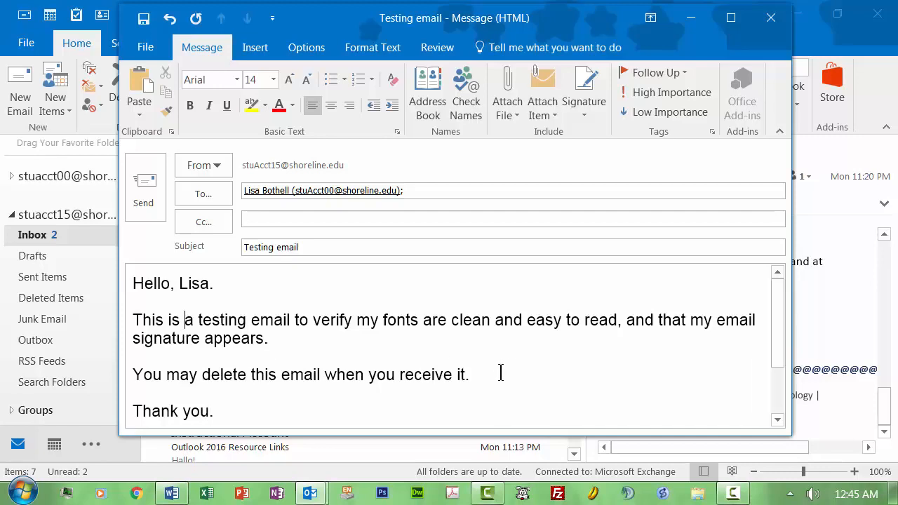
Format the line about deleting the email as a bullet, keeping a blank line above it.
{"action": "left_click_drag", "start_coordinate": [501, 363], "coordinate": [133, 370]}
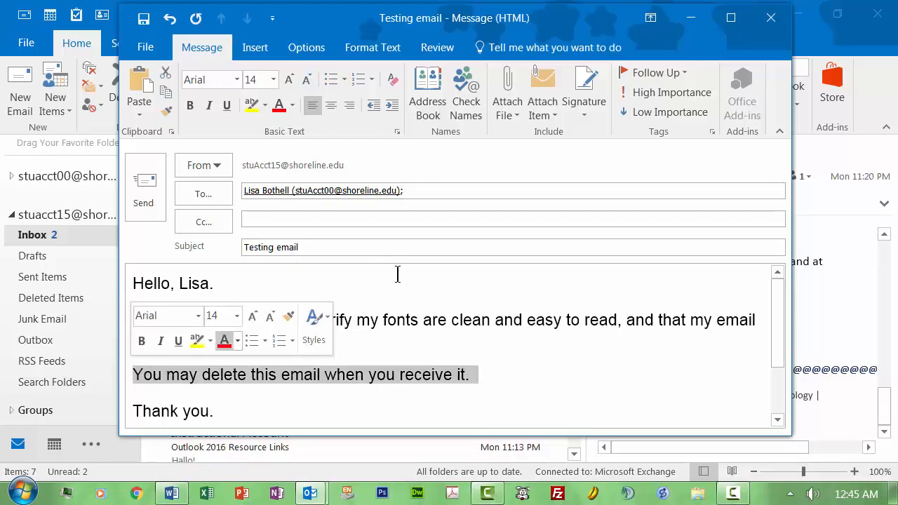
{"action": "left_click", "coordinate": [334, 81]}
{"action": "left_click", "coordinate": [180, 356]}
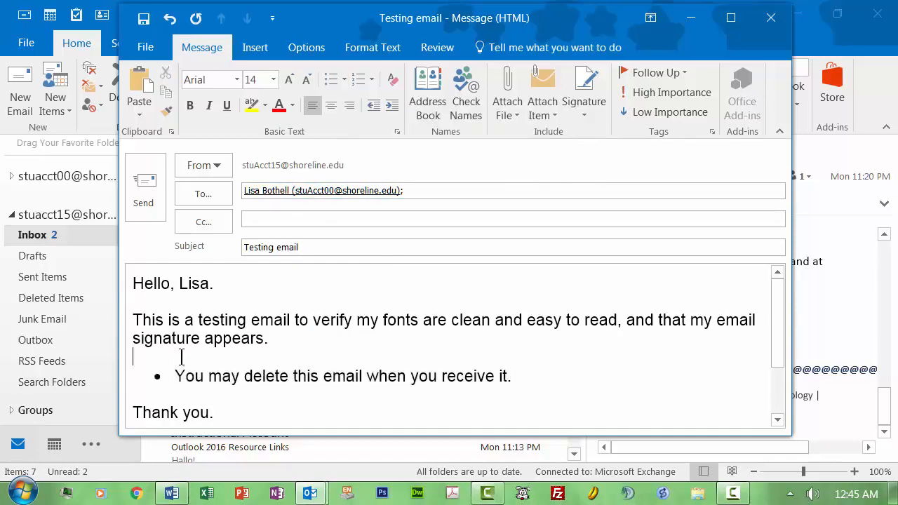
{"action": "key", "text": "BackSpace"}
{"action": "key", "text": "Return"}
End the bulleted list after the line about deleting the email and add blank lines below it.
{"action": "left_click", "coordinate": [536, 383]}
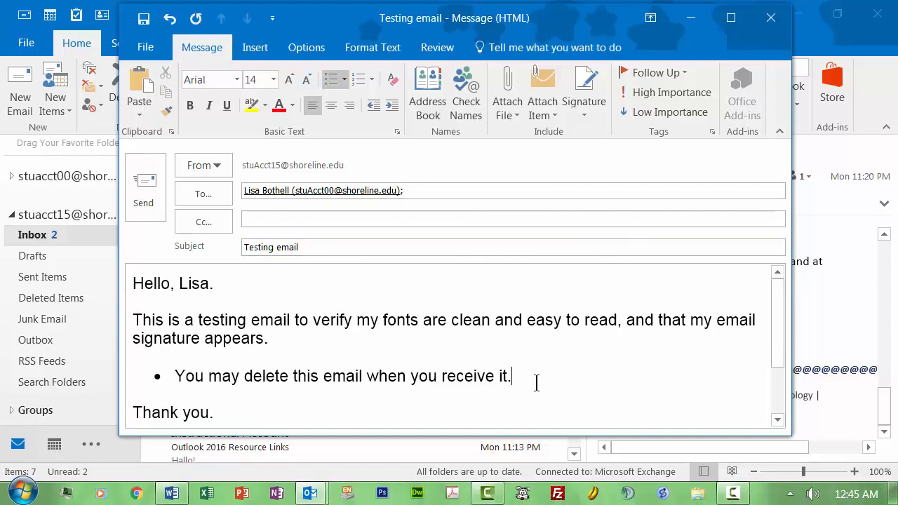
{"action": "key", "text": "Return"}
{"action": "key", "text": "Return"}
{"action": "key", "text": "Return"}
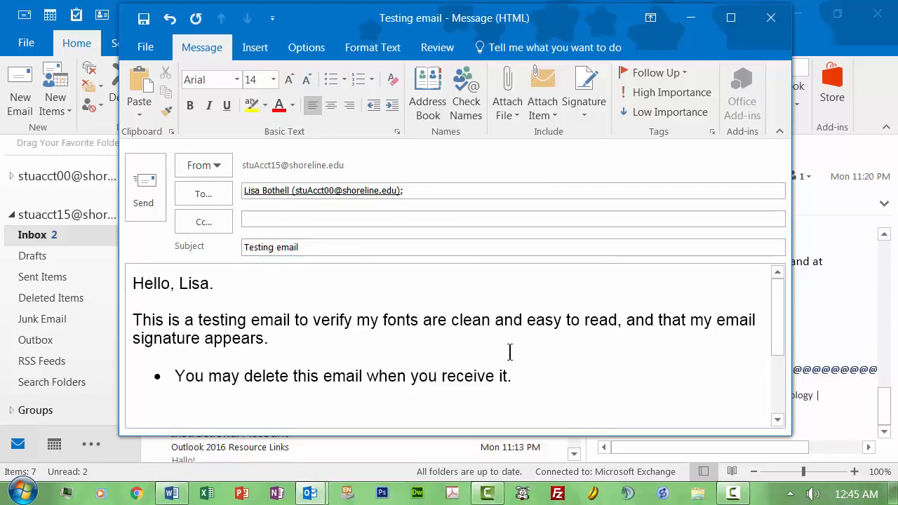
Search online pictures for "starbucks mocha" and insert the tall glass mocha with whipped cream and green straw below the bulleted line.
{"action": "left_click", "coordinate": [254, 49]}
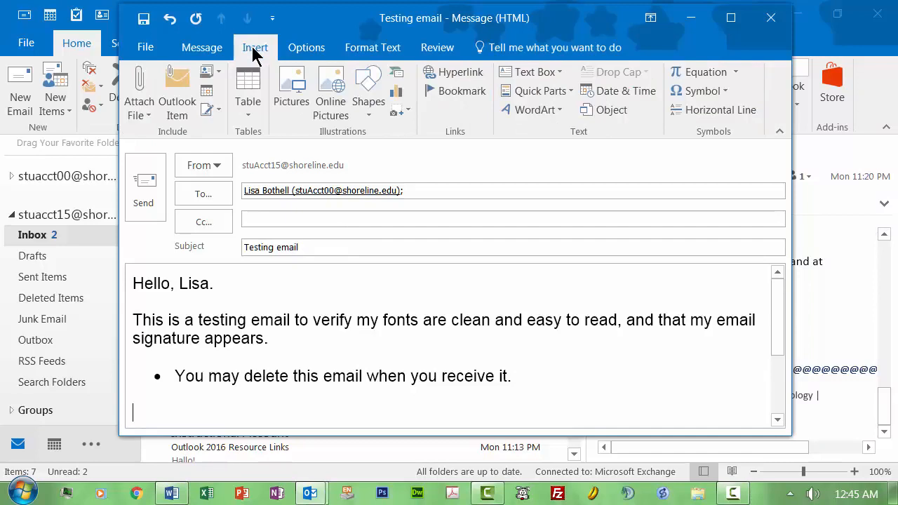
{"action": "left_click", "coordinate": [342, 91]}
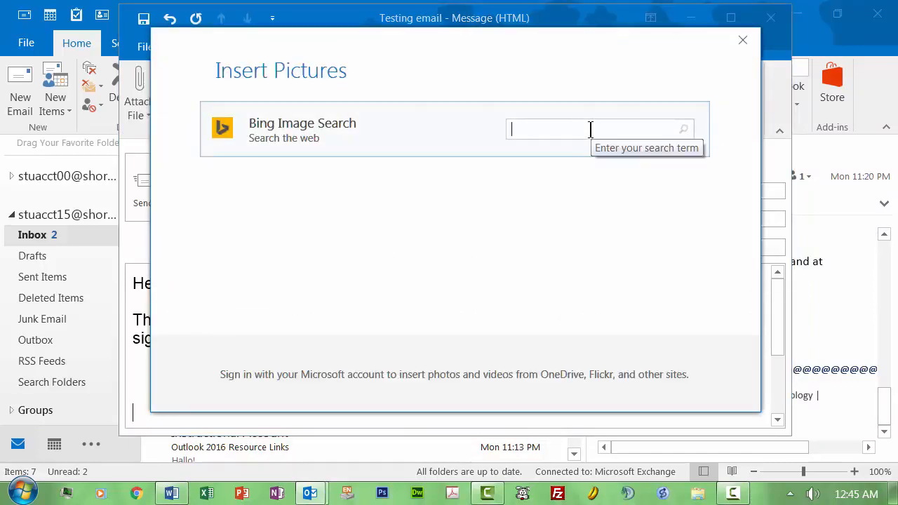
{"action": "type", "text": "starbucks mocha"}
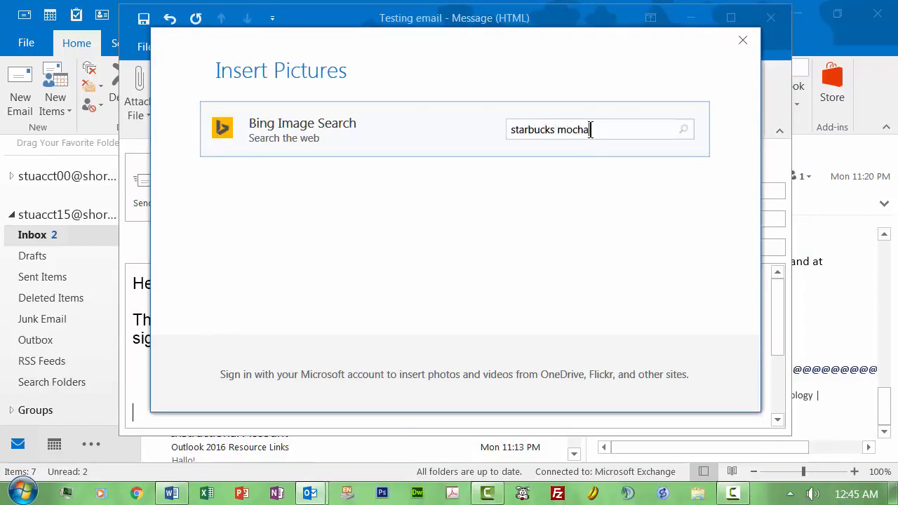
{"action": "left_click", "coordinate": [684, 129]}
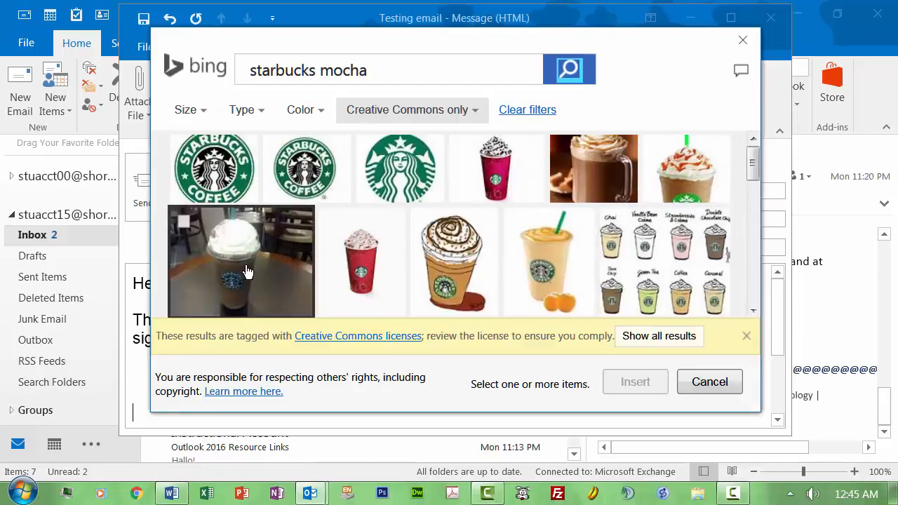
{"action": "mouse_move", "coordinate": [752, 174]}
{"action": "left_mouse_down"}
{"action": "mouse_move", "coordinate": [752, 194]}
{"action": "mouse_move", "coordinate": [751, 181]}
{"action": "left_mouse_up"}
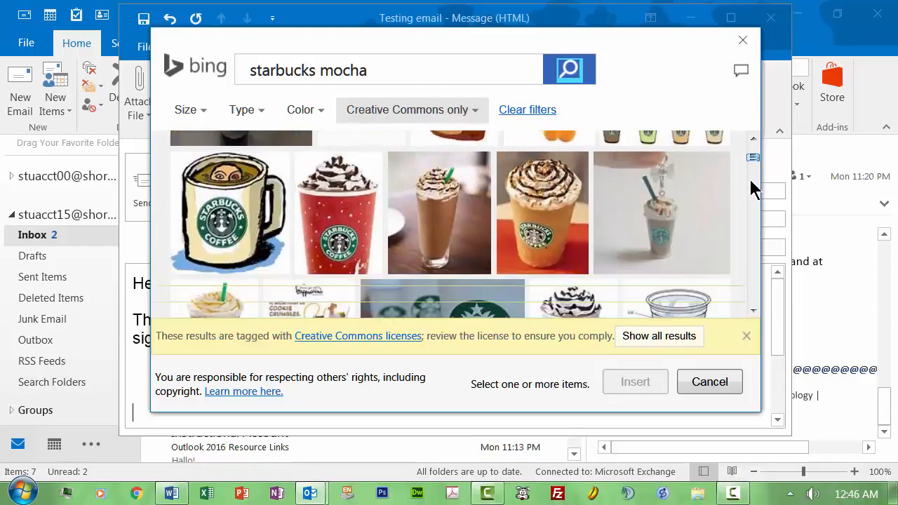
{"action": "left_click", "coordinate": [463, 207]}
{"action": "left_click", "coordinate": [637, 381]}
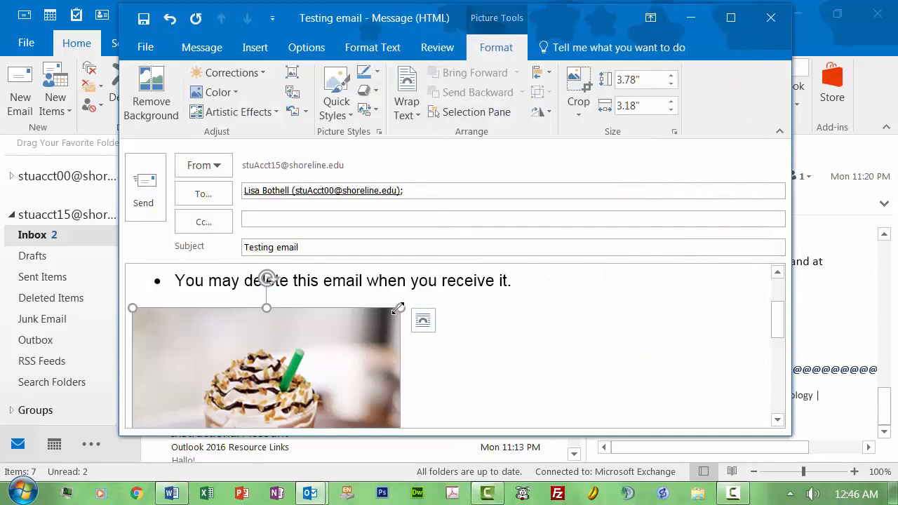
Shrink the inserted mocha picture proportionally to about 1.66" high by 1.39" wide.
{"action": "left_click_drag", "start_coordinate": [397, 308], "coordinate": [329, 367]}
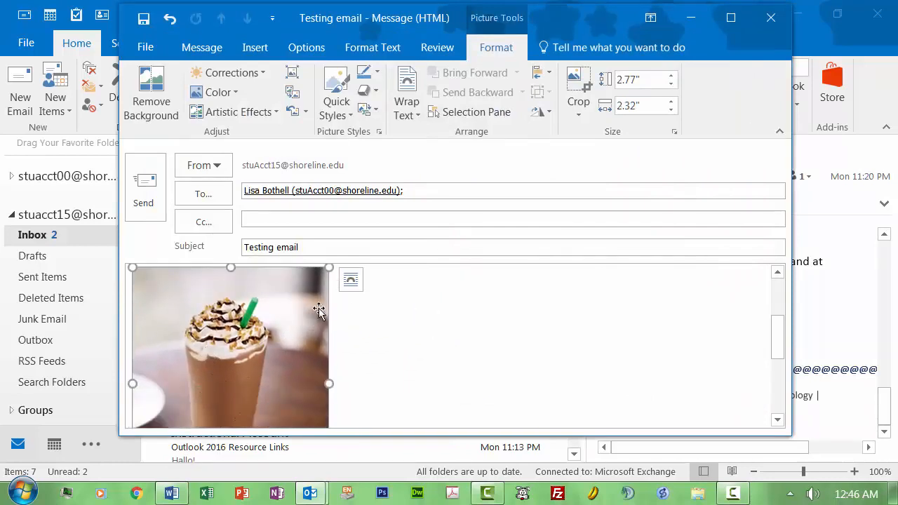
{"action": "left_click_drag", "start_coordinate": [330, 268], "coordinate": [288, 315]}
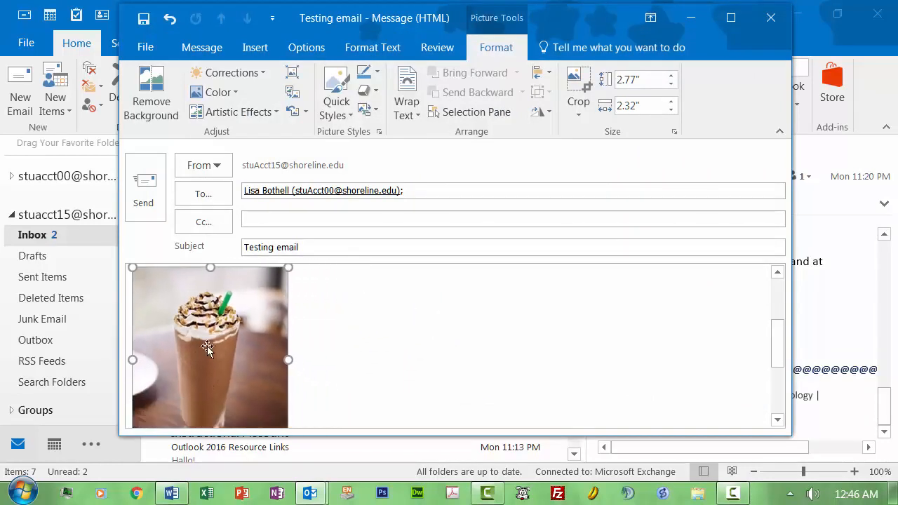
{"action": "left_click_drag", "start_coordinate": [207, 347], "coordinate": [168, 363]}
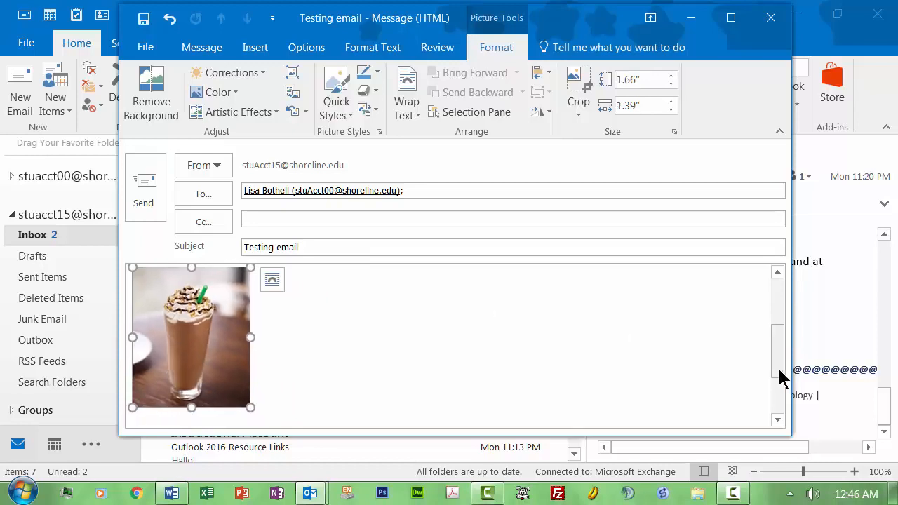
Make the word "testing" in the first paragraph bold and italicize the whole bulleted line about deleting the email.
{"action": "left_click_drag", "start_coordinate": [782, 379], "coordinate": [777, 320]}
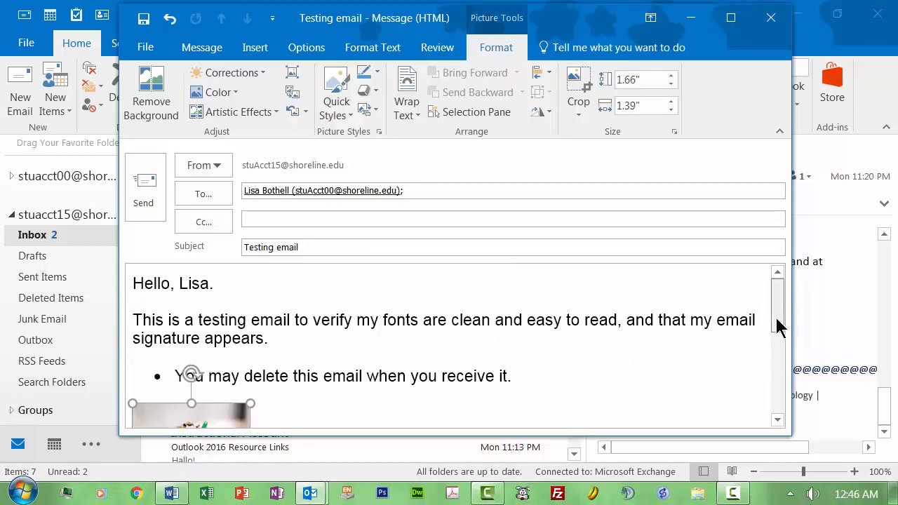
{"action": "double_click", "coordinate": [228, 322]}
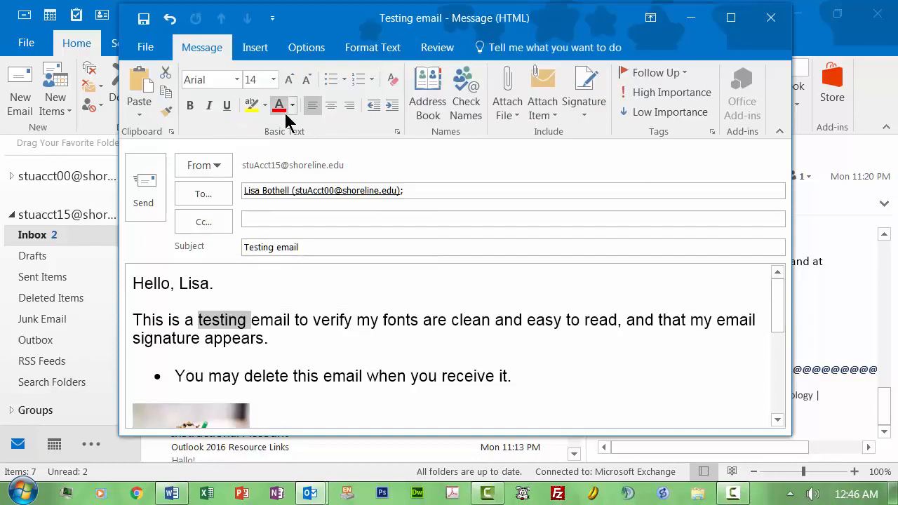
{"action": "left_click", "coordinate": [189, 107]}
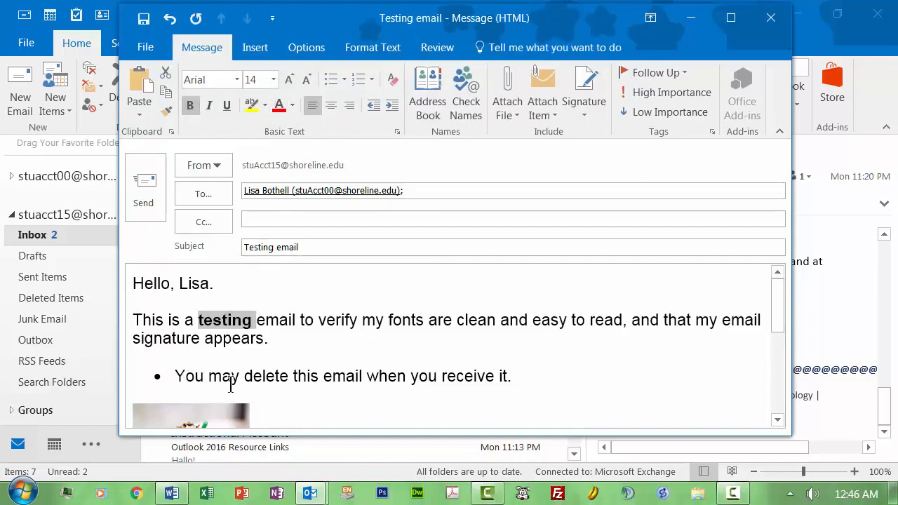
{"action": "left_click_drag", "start_coordinate": [177, 374], "coordinate": [565, 383]}
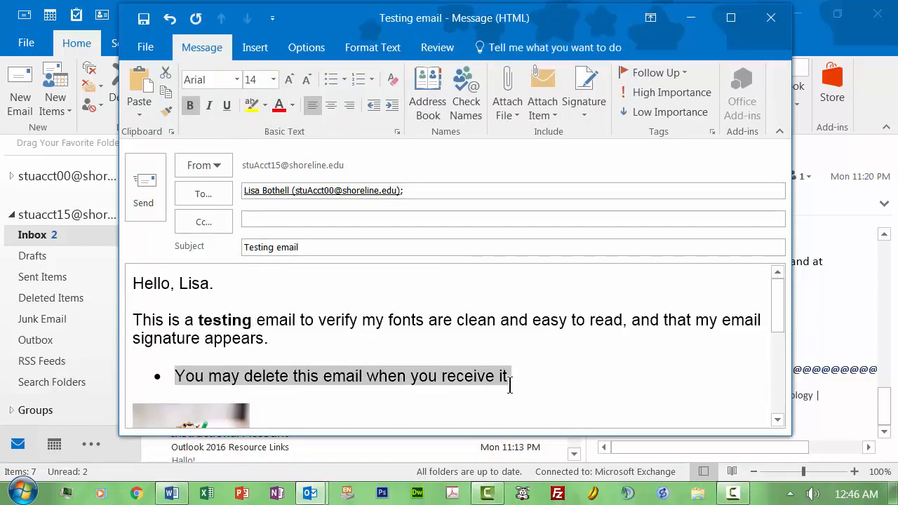
{"action": "left_click", "coordinate": [209, 106]}
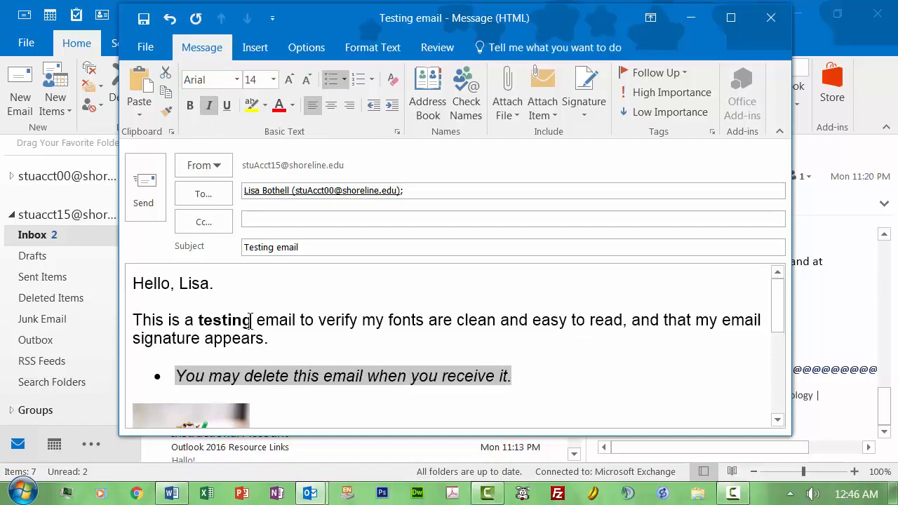
Color the word "delete" in the bulleted line red and send the email.
{"action": "double_click", "coordinate": [268, 379]}
{"action": "left_click", "coordinate": [278, 107]}
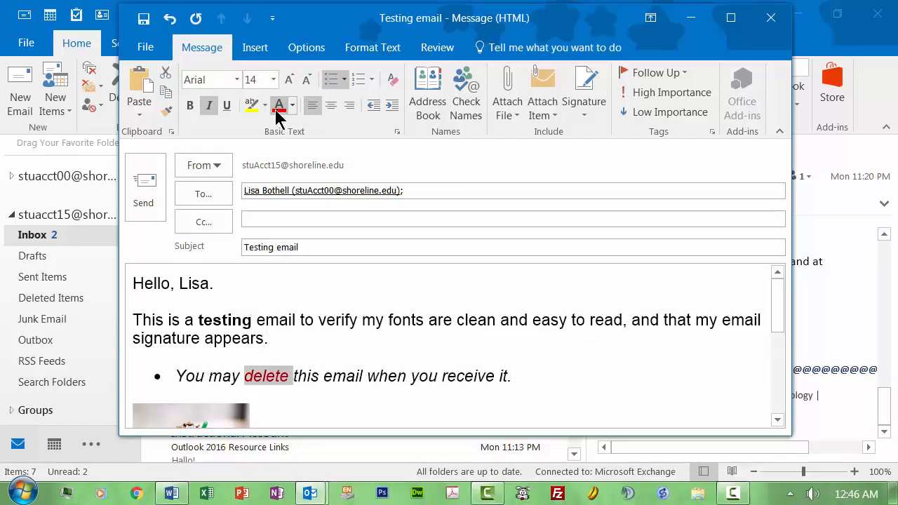
{"action": "left_click", "coordinate": [311, 363]}
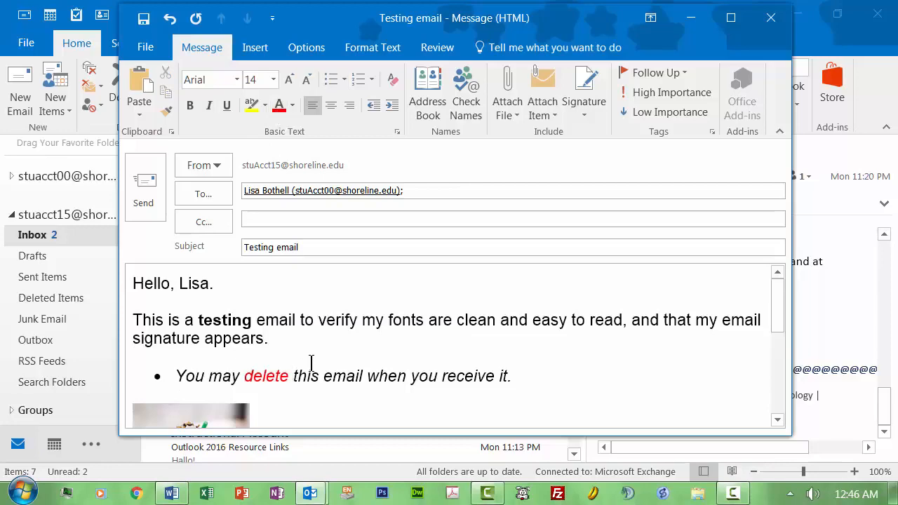
{"action": "left_click", "coordinate": [156, 190]}
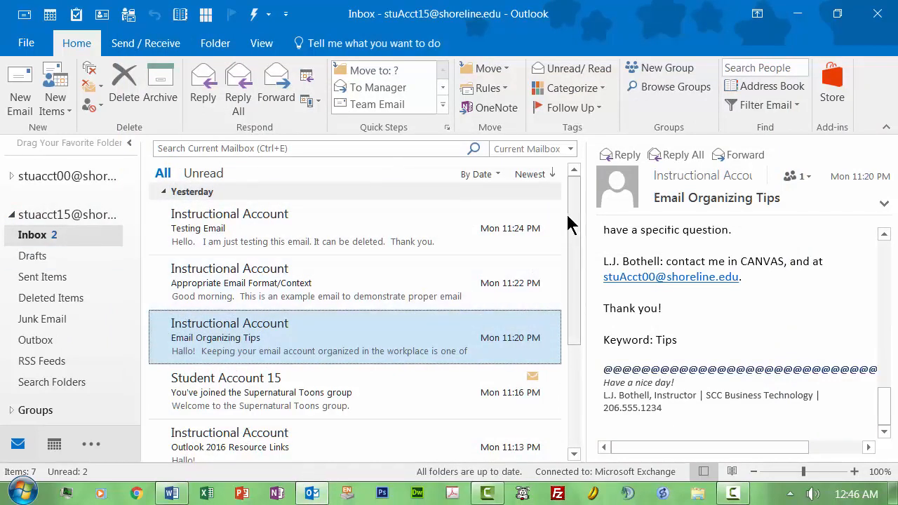
{"action": "left_click_drag", "start_coordinate": [569, 224], "coordinate": [575, 190]}
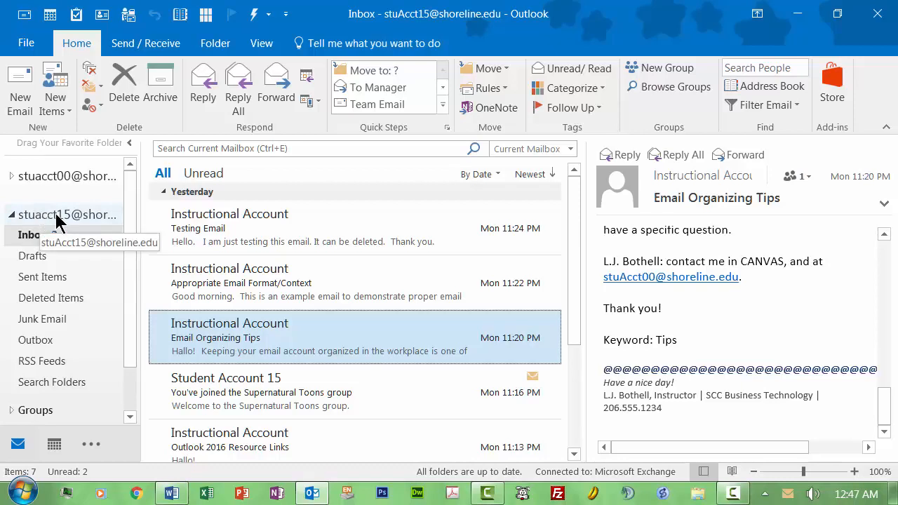
{"action": "left_click", "coordinate": [214, 47]}
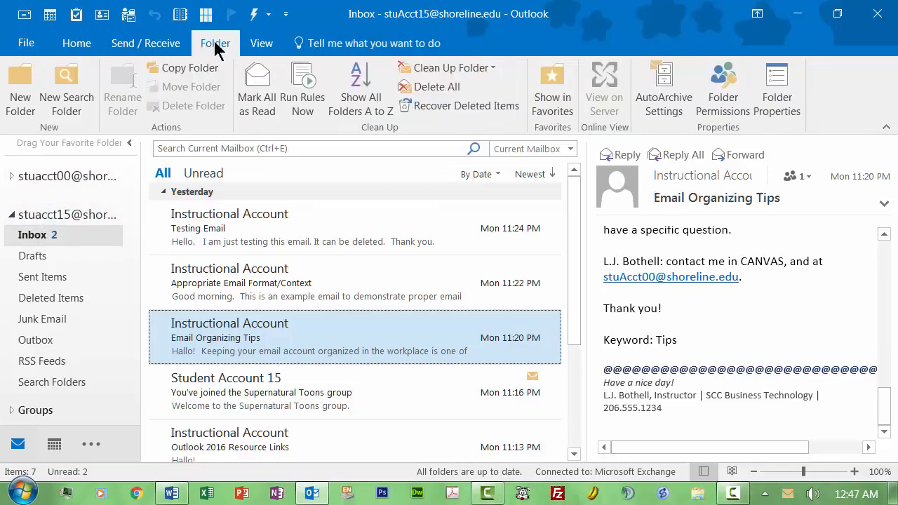
{"action": "left_click", "coordinate": [15, 50]}
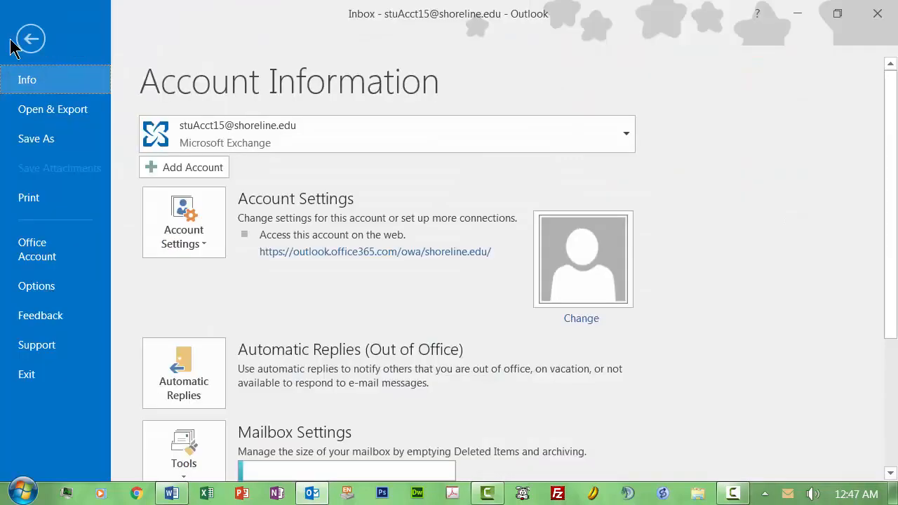
{"action": "left_click", "coordinate": [30, 39]}
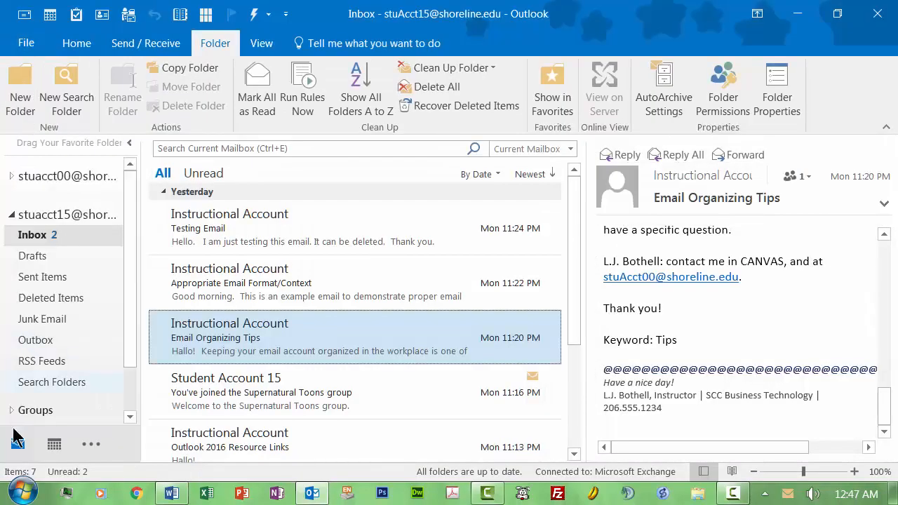
Create a new folder named "Events" directly under the expanded mailbox account.
{"action": "left_click", "coordinate": [62, 212]}
{"action": "right_click", "coordinate": [62, 212]}
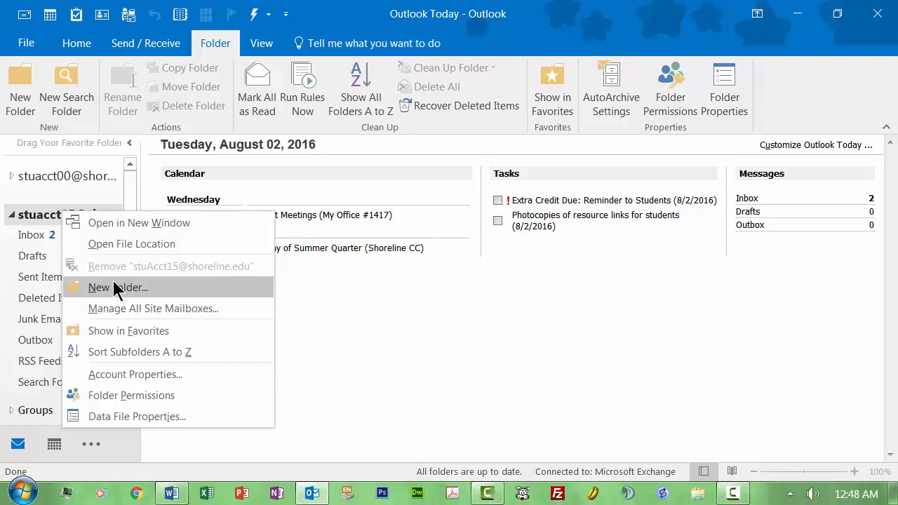
{"action": "left_click", "coordinate": [21, 219]}
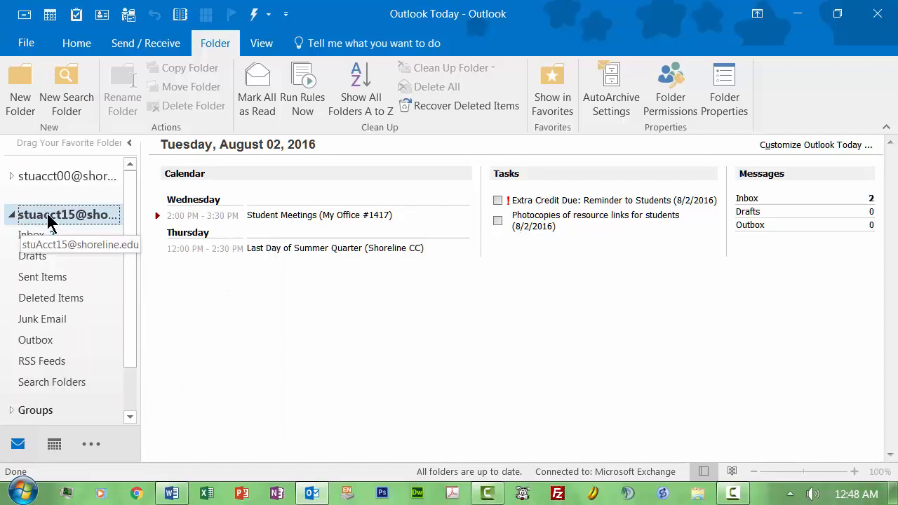
{"action": "right_click", "coordinate": [48, 218]}
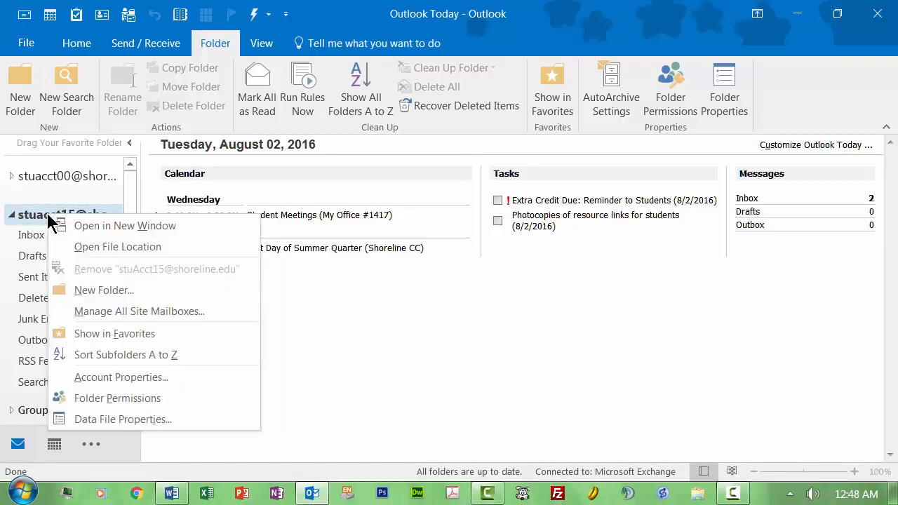
{"action": "left_click", "coordinate": [109, 290]}
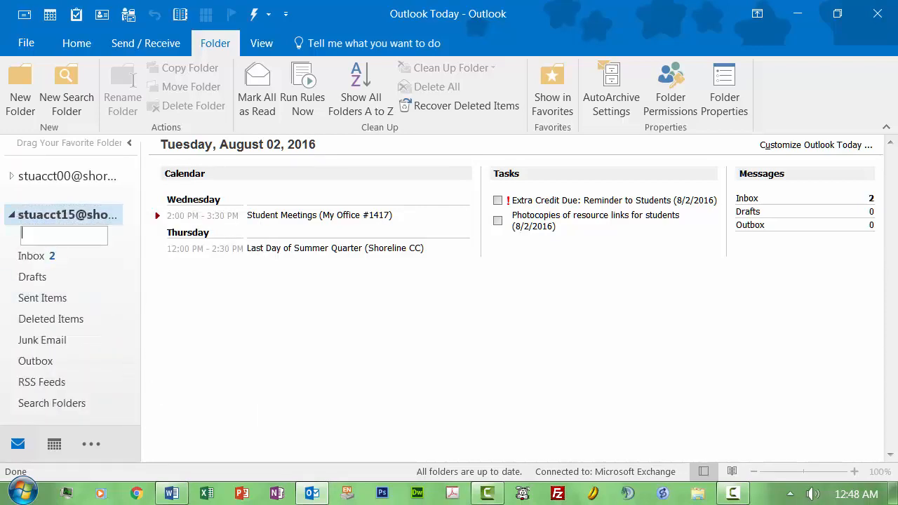
{"action": "type", "text": "Events"}
{"action": "key", "text": "Return"}
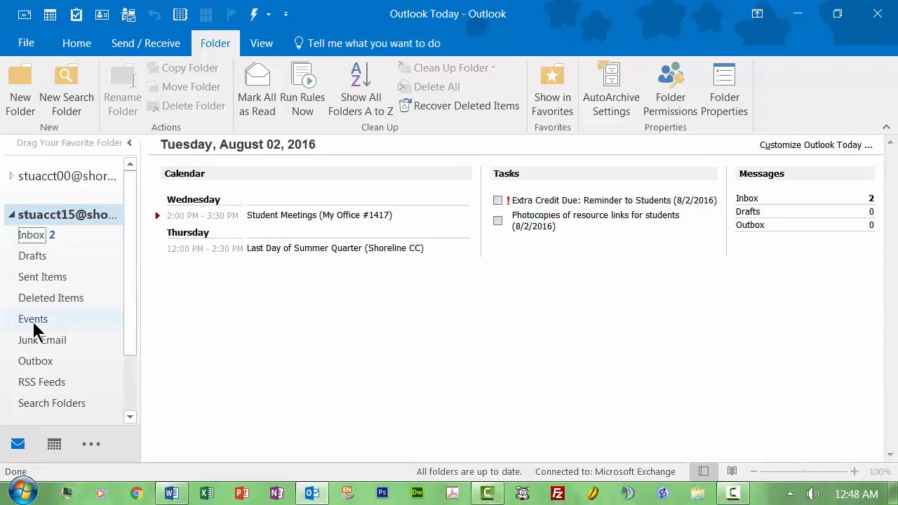
Create another folder named "TO DO" directly under the same mailbox account and open it.
{"action": "right_click", "coordinate": [55, 214]}
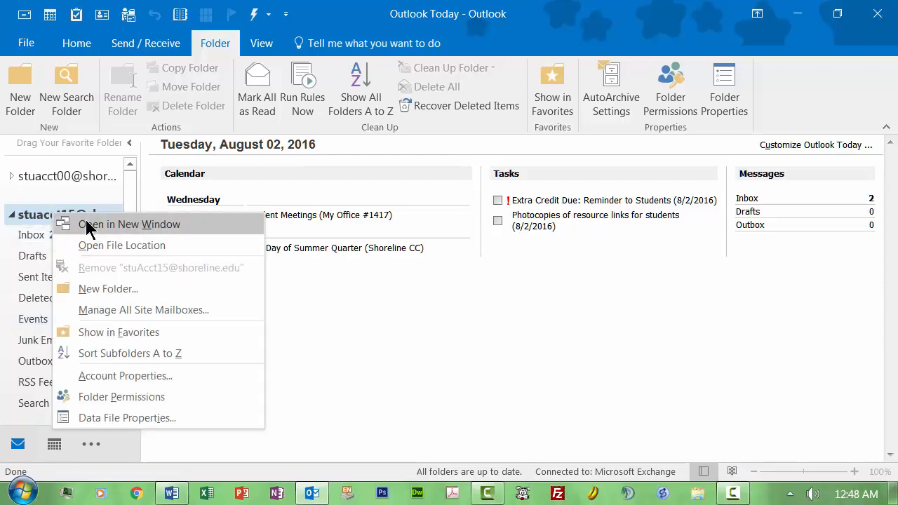
{"action": "left_click", "coordinate": [96, 288]}
{"action": "type", "text": "T"}
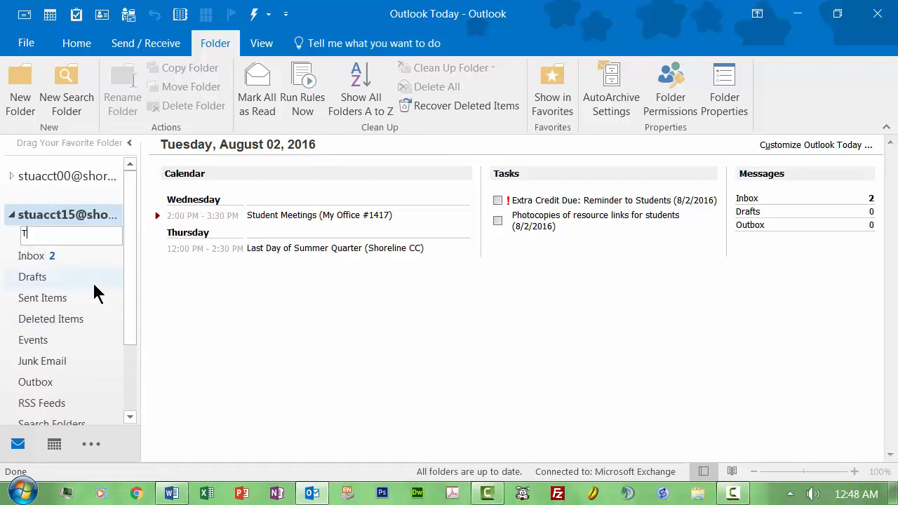
{"action": "type", "text": "O DO"}
{"action": "key", "text": "Return"}
{"action": "left_click", "coordinate": [32, 404]}
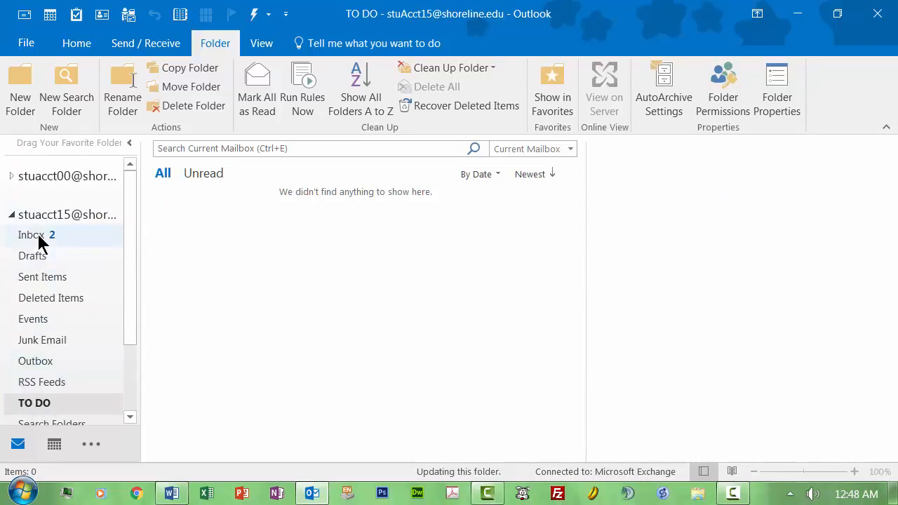
View the general properties of the Deleted Items folder and close them without making changes.
{"action": "right_click", "coordinate": [36, 301]}
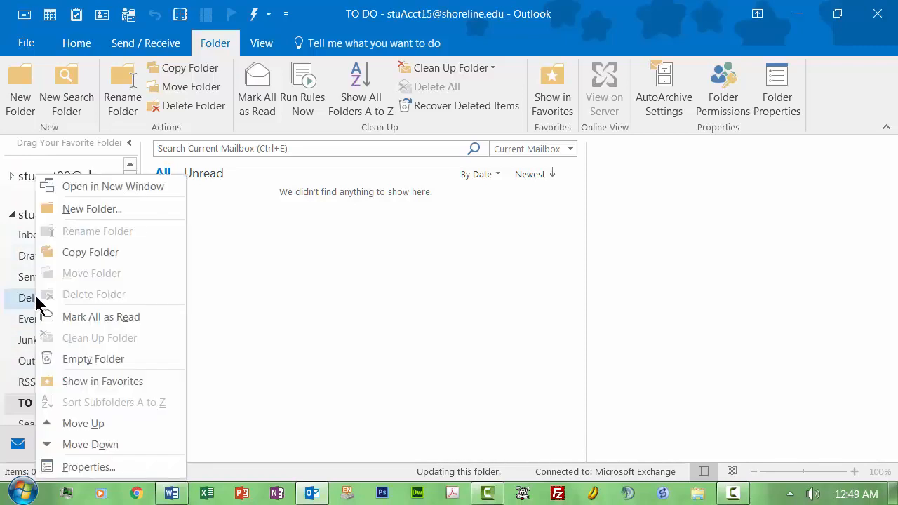
{"action": "left_click", "coordinate": [91, 459]}
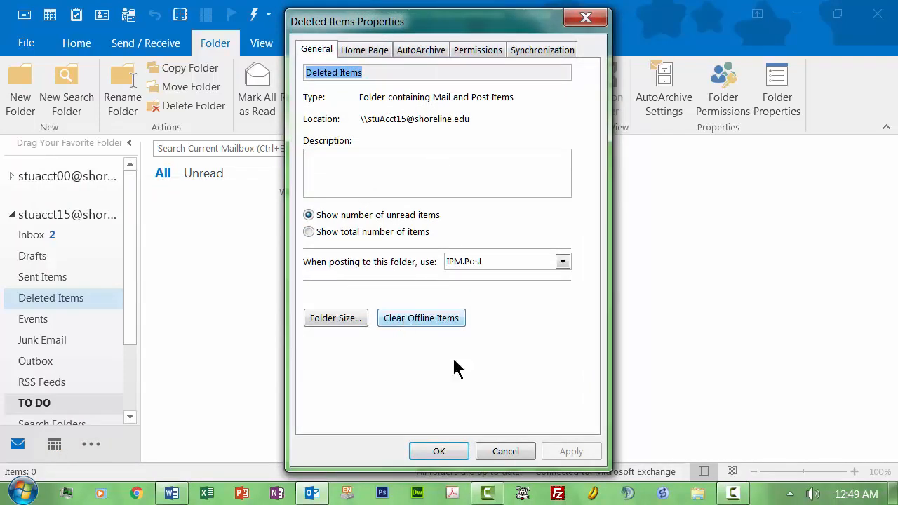
{"action": "left_click", "coordinate": [502, 449]}
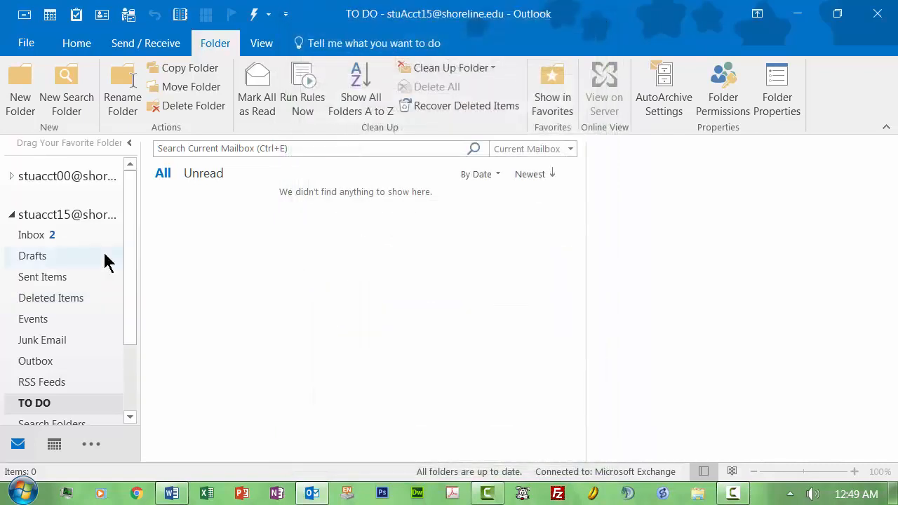
Rename the account-level "TO DO" folder to "AA_TO DO".
{"action": "right_click", "coordinate": [32, 401]}
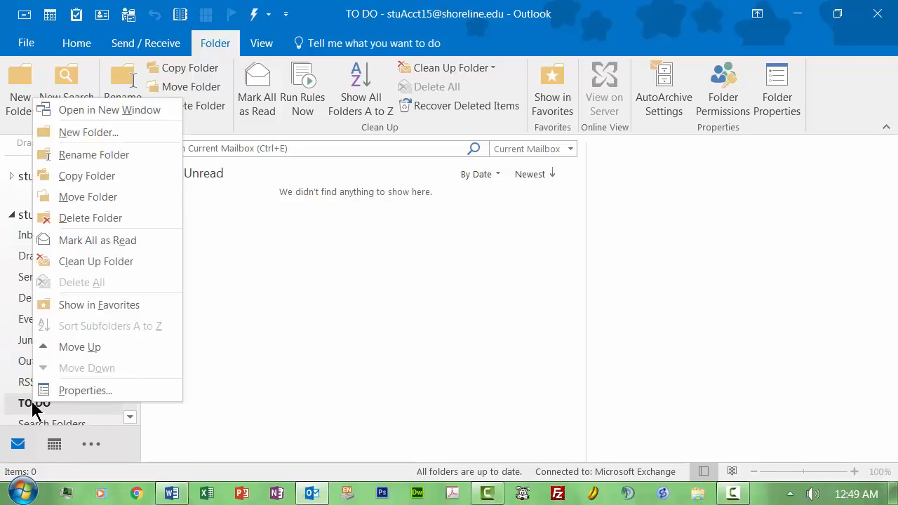
{"action": "left_click", "coordinate": [69, 158]}
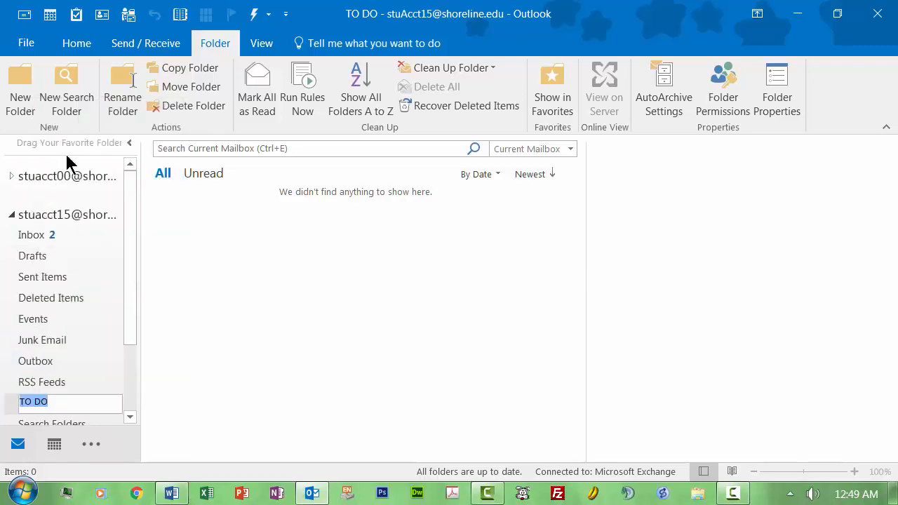
{"action": "left_click", "coordinate": [20, 402]}
{"action": "type", "text": "AA"}
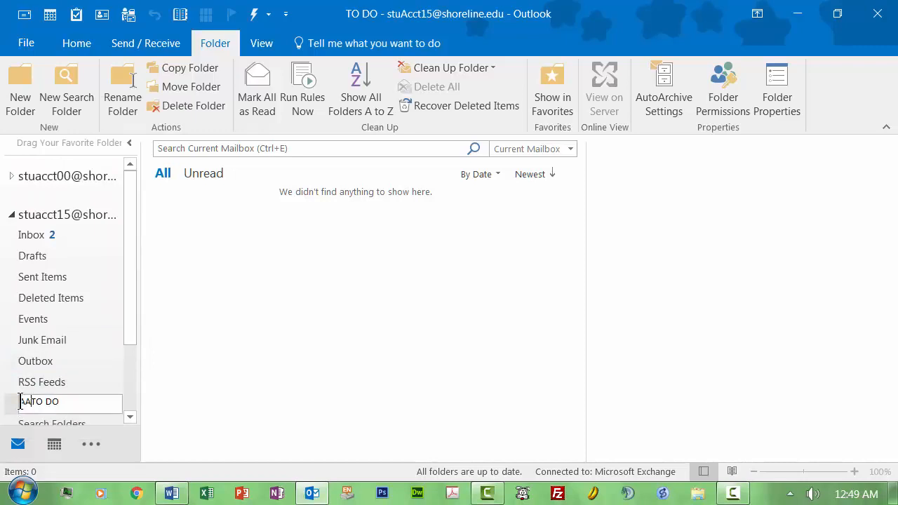
{"action": "type", "text": "_"}
{"action": "key", "text": "Return"}
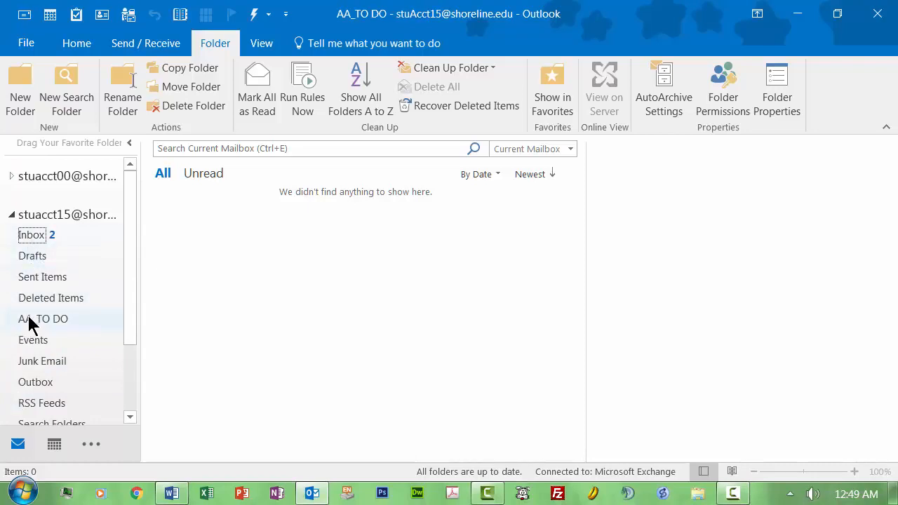
Create a new folder named "AA_To Do" inside the Inbox.
{"action": "left_click", "coordinate": [41, 237]}
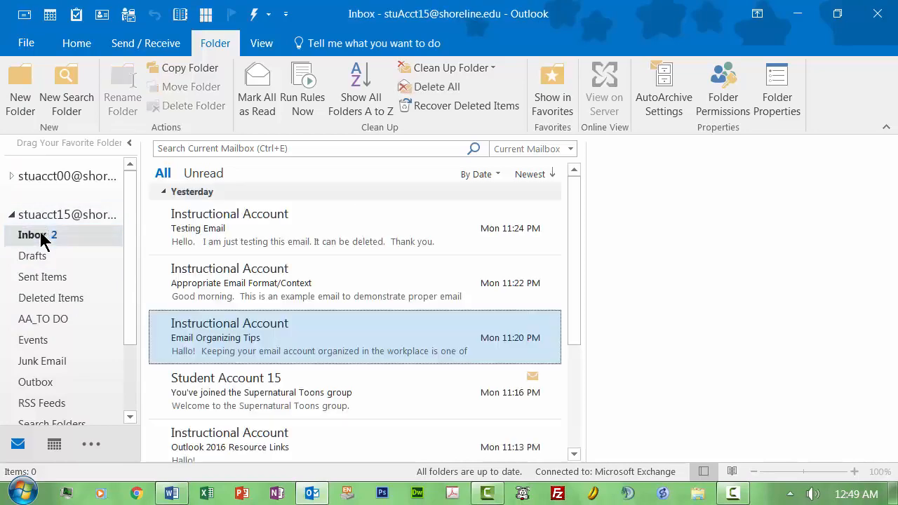
{"action": "right_click", "coordinate": [38, 237]}
{"action": "left_click", "coordinate": [85, 208]}
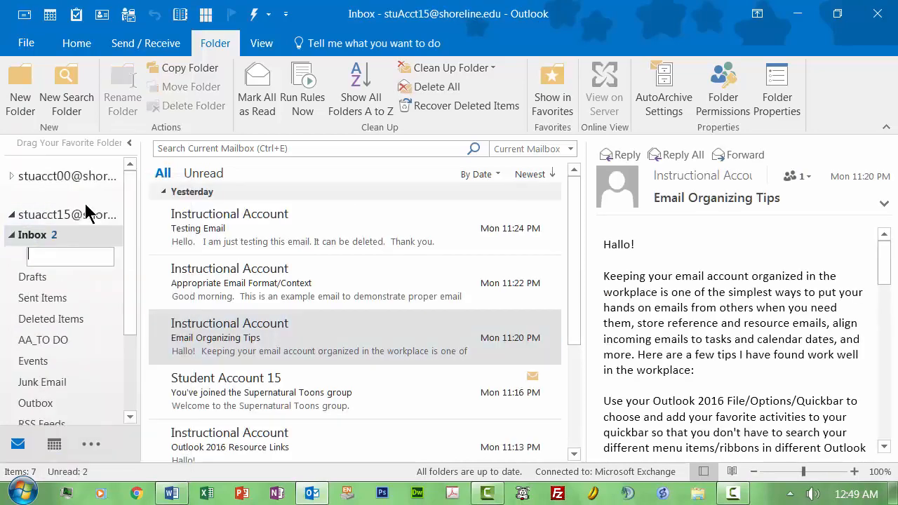
{"action": "type", "text": "AA_To Do"}
{"action": "key", "text": "Return"}
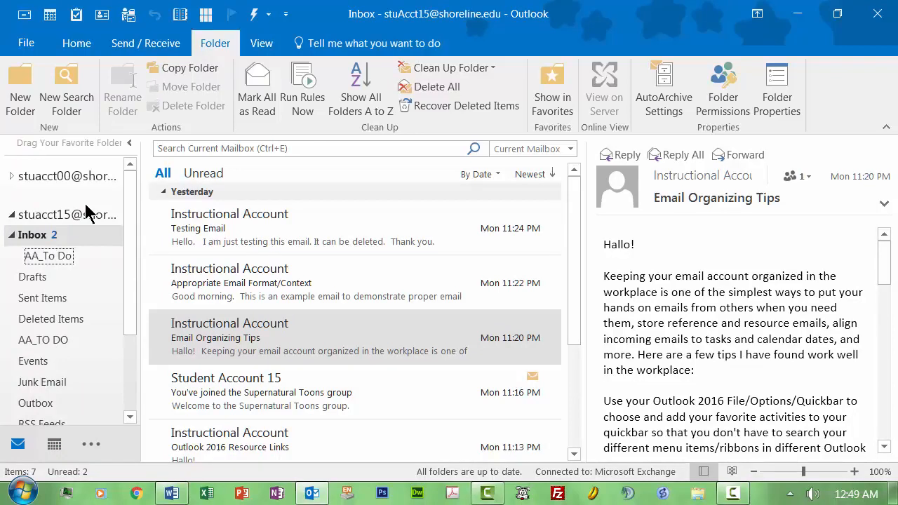
Delete the account-level "AA_TO DO" folder, moving it to Deleted Items.
{"action": "left_click", "coordinate": [27, 345]}
{"action": "right_click", "coordinate": [27, 345]}
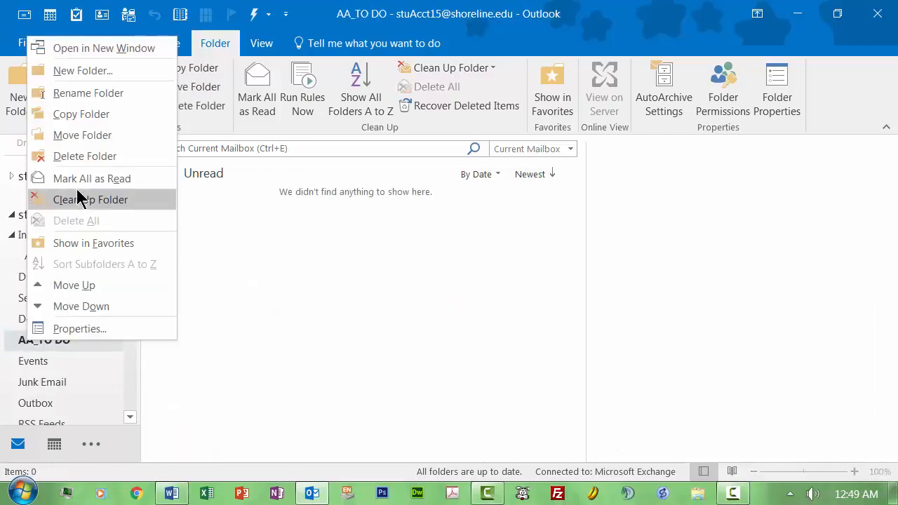
{"action": "left_click", "coordinate": [74, 158]}
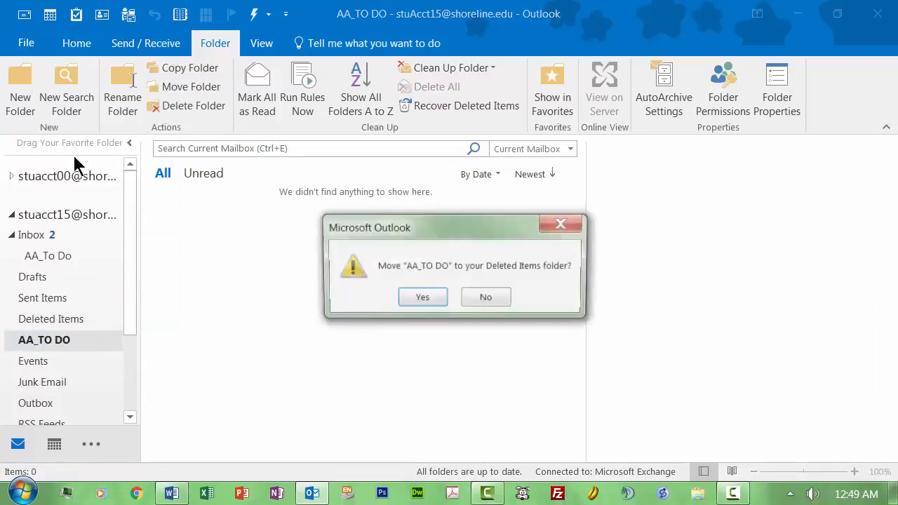
{"action": "left_click", "coordinate": [425, 298]}
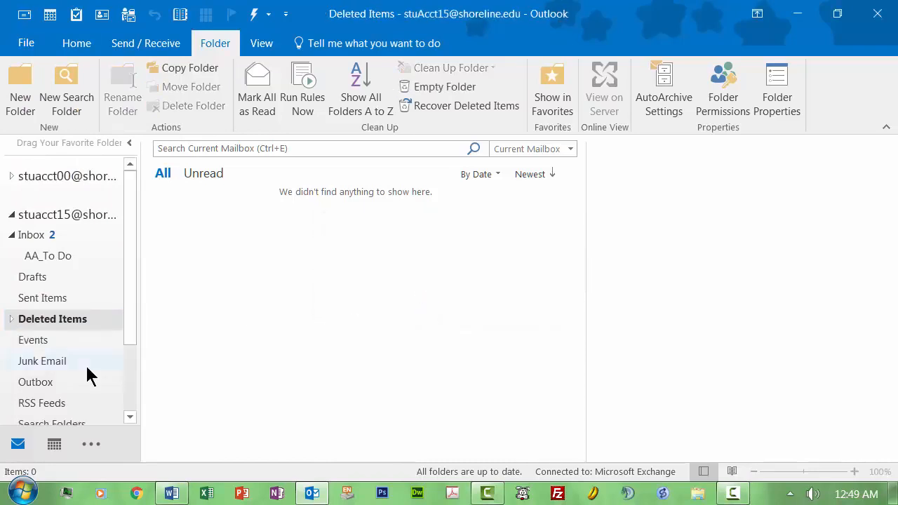
Move the account-level "Events" folder inside the Inbox and accept the move.
{"action": "left_click", "coordinate": [28, 343]}
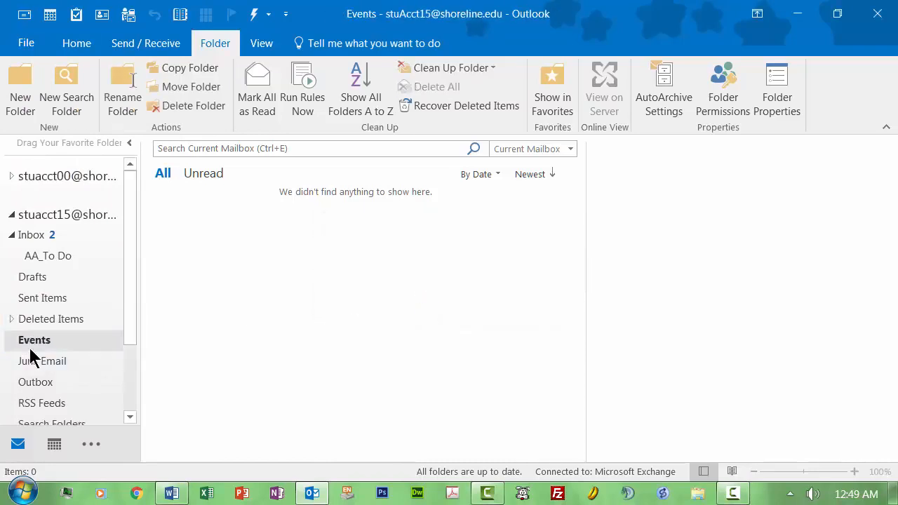
{"action": "left_click_drag", "start_coordinate": [32, 344], "coordinate": [46, 246]}
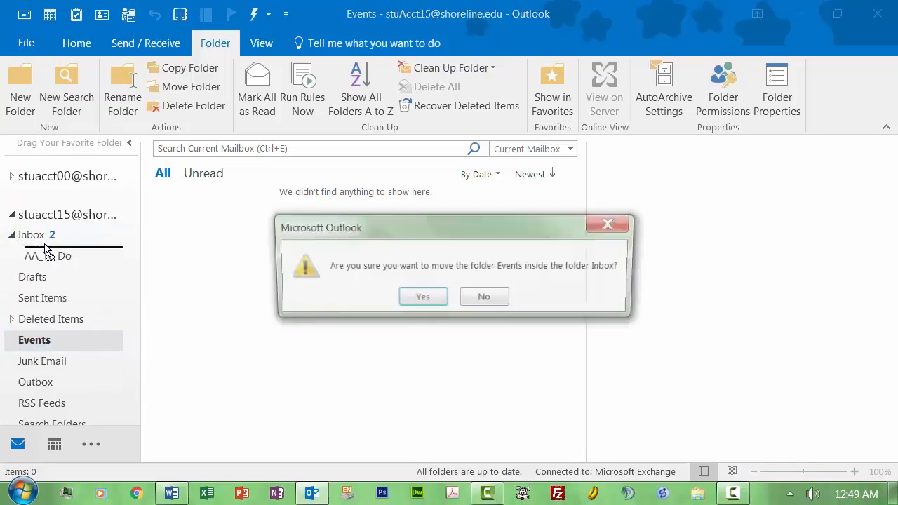
{"action": "left_click", "coordinate": [421, 298]}
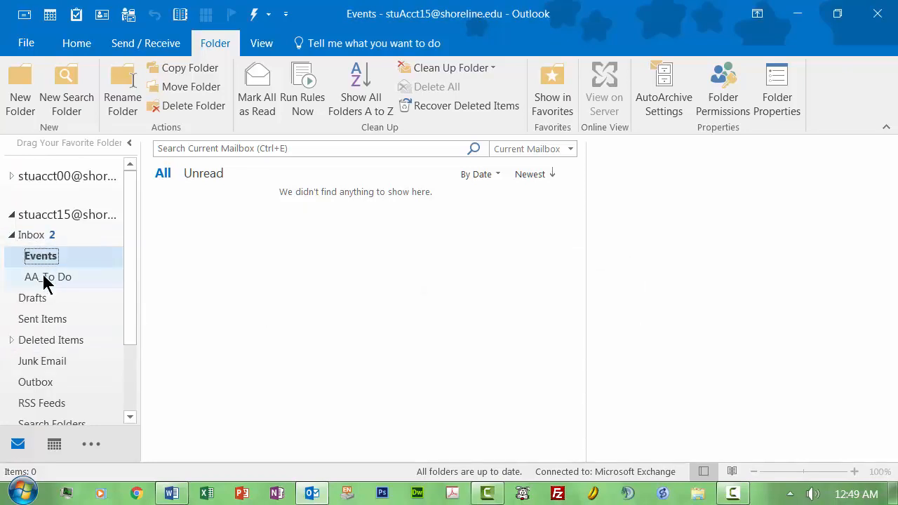
Reorder the Inbox subfolders so "AA_To Do" sits above "Events", and open the Inbox.
{"action": "left_click", "coordinate": [44, 281]}
{"action": "left_click_drag", "start_coordinate": [44, 279], "coordinate": [42, 255]}
{"action": "left_click", "coordinate": [43, 240]}
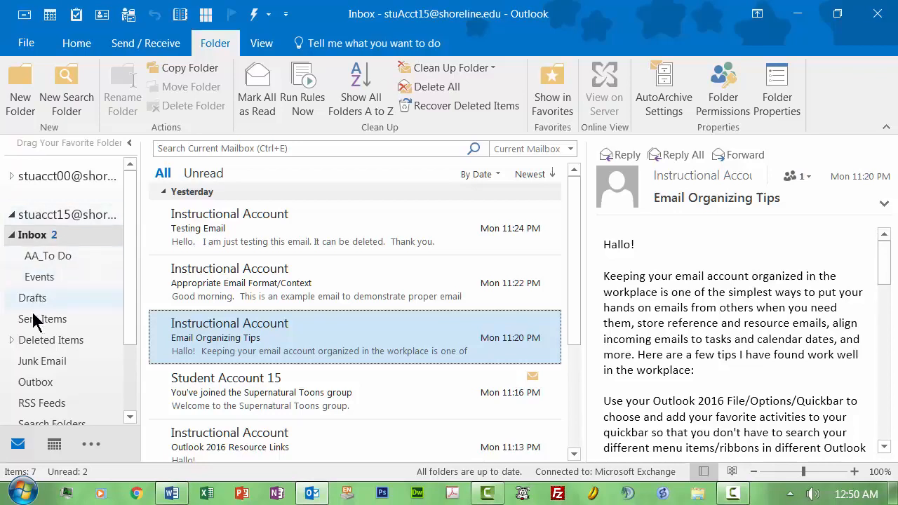
Create a new folder named "Reference" inside the Inbox.
{"action": "left_click", "coordinate": [28, 237]}
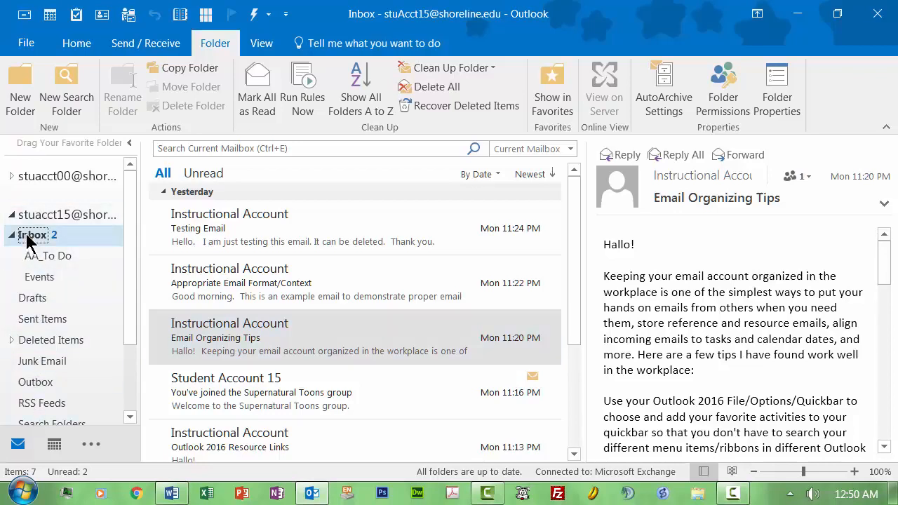
{"action": "right_click", "coordinate": [28, 238]}
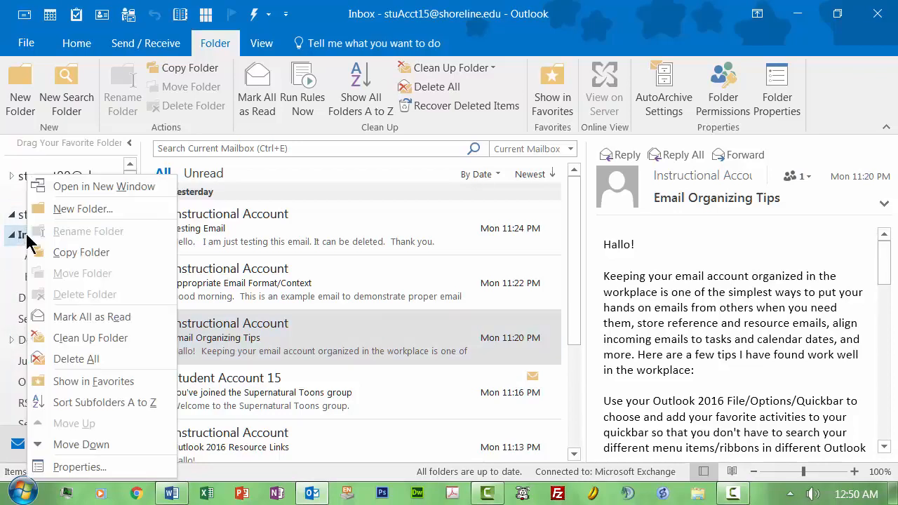
{"action": "left_click", "coordinate": [73, 209]}
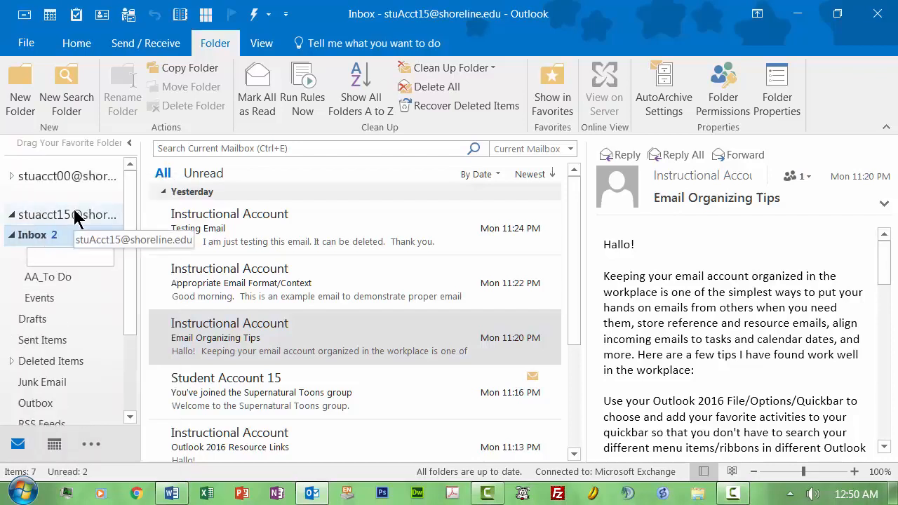
{"action": "type", "text": "Reference"}
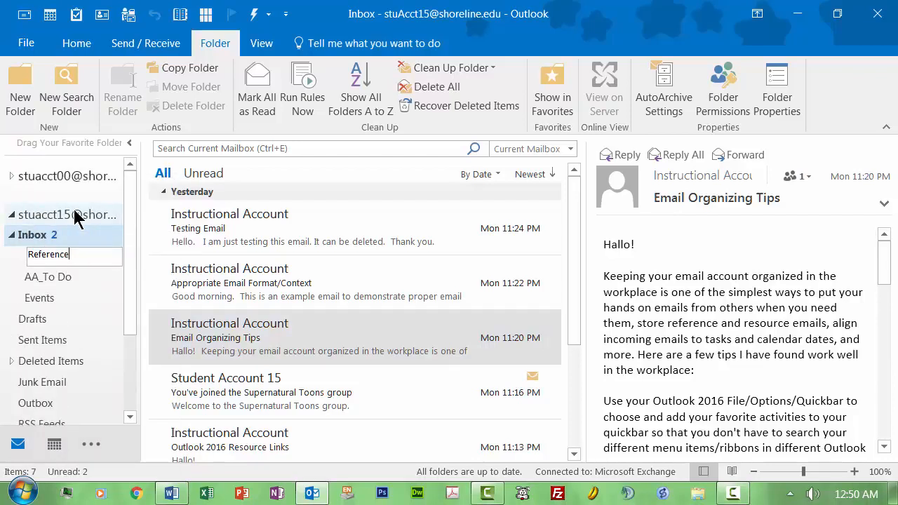
{"action": "key", "text": "Return"}
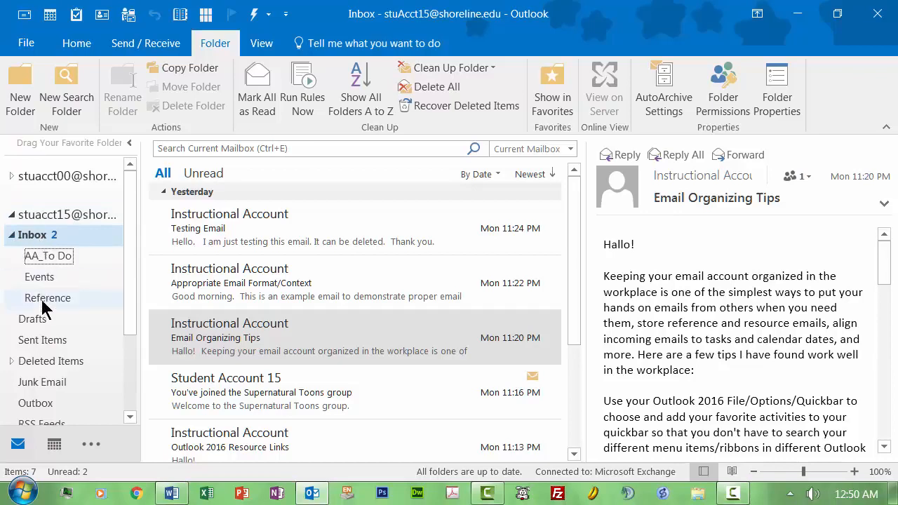
Create a new folder named "Resources" inside the Inbox.
{"action": "right_click", "coordinate": [29, 238]}
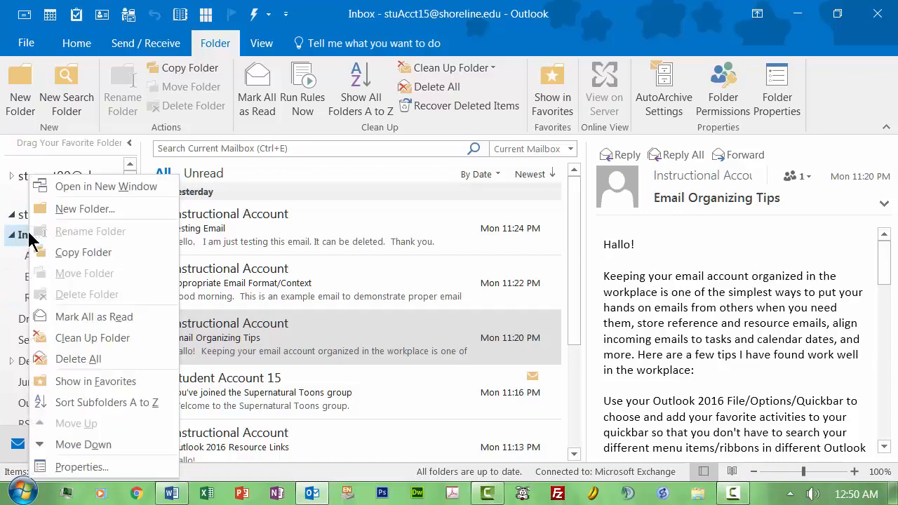
{"action": "left_click", "coordinate": [92, 209]}
{"action": "type", "text": "R"}
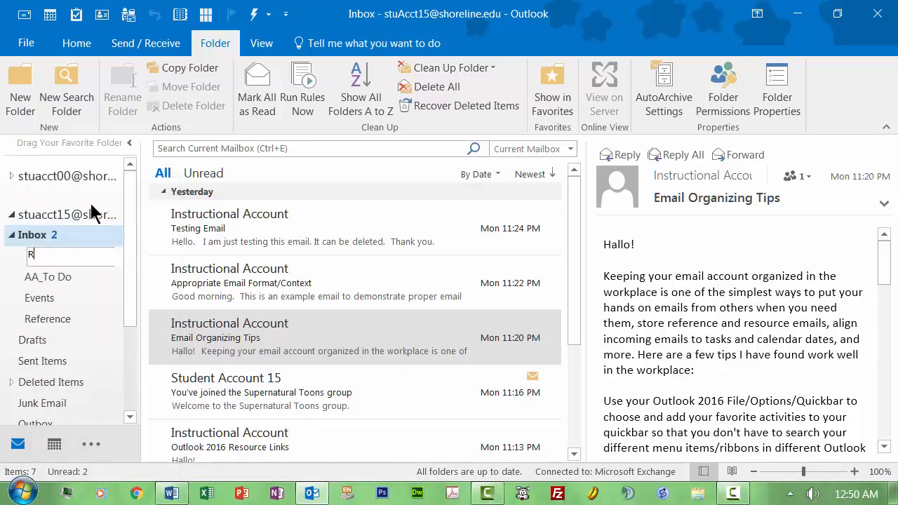
{"action": "type", "text": "esources"}
{"action": "key", "text": "Return"}
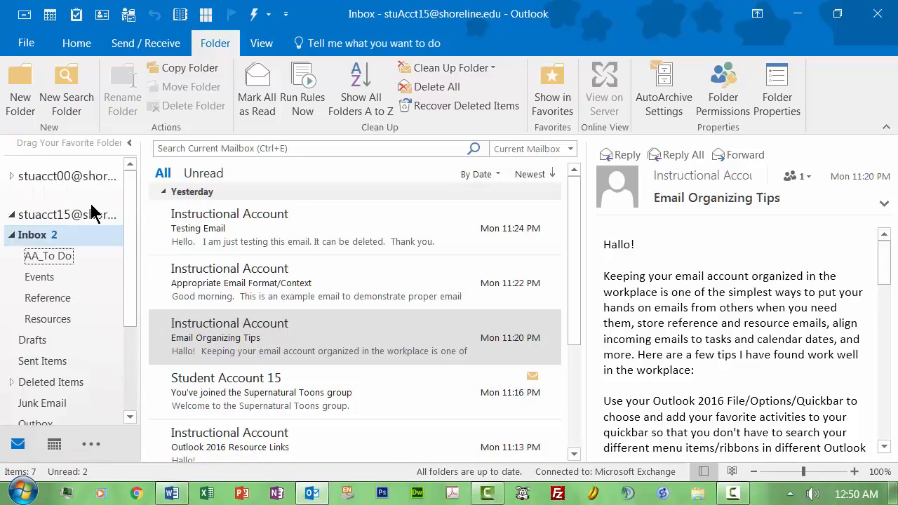
Create a subfolder named "Newsletters" inside the "Resources" folder.
{"action": "left_click", "coordinate": [41, 321]}
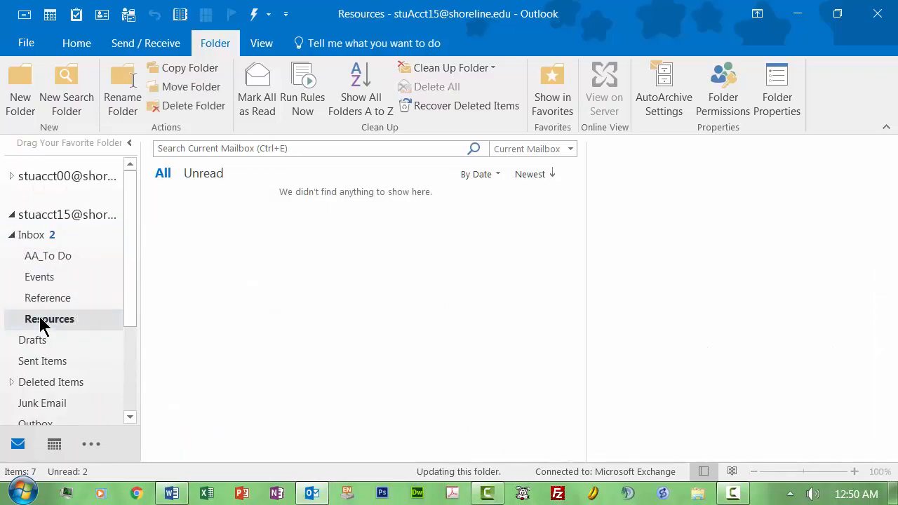
{"action": "right_click", "coordinate": [41, 322]}
{"action": "left_click", "coordinate": [95, 45]}
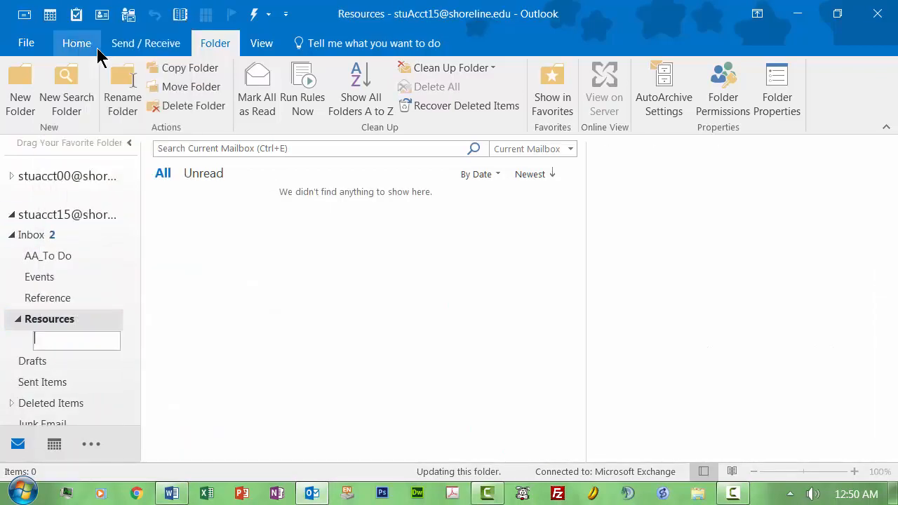
{"action": "type", "text": "Newsletters"}
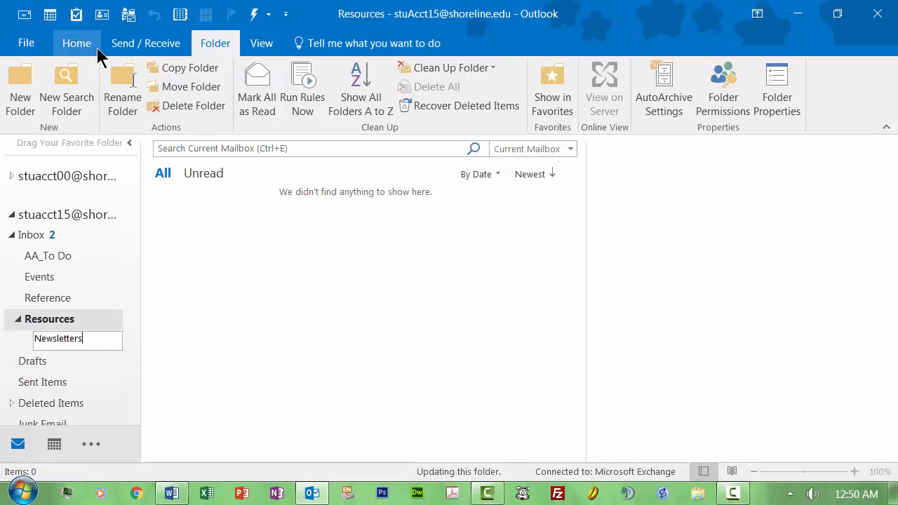
{"action": "key", "text": "Return"}
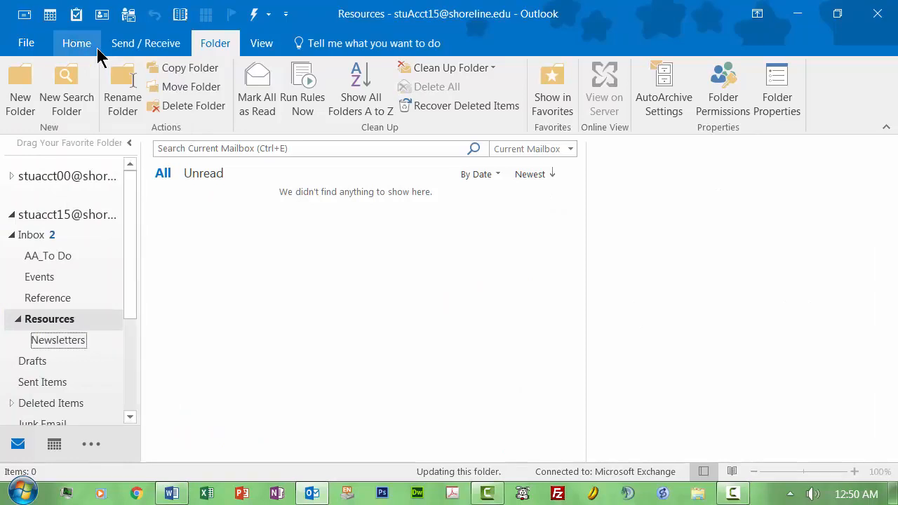
{"action": "left_click", "coordinate": [61, 319]}
{"action": "right_click", "coordinate": [61, 320]}
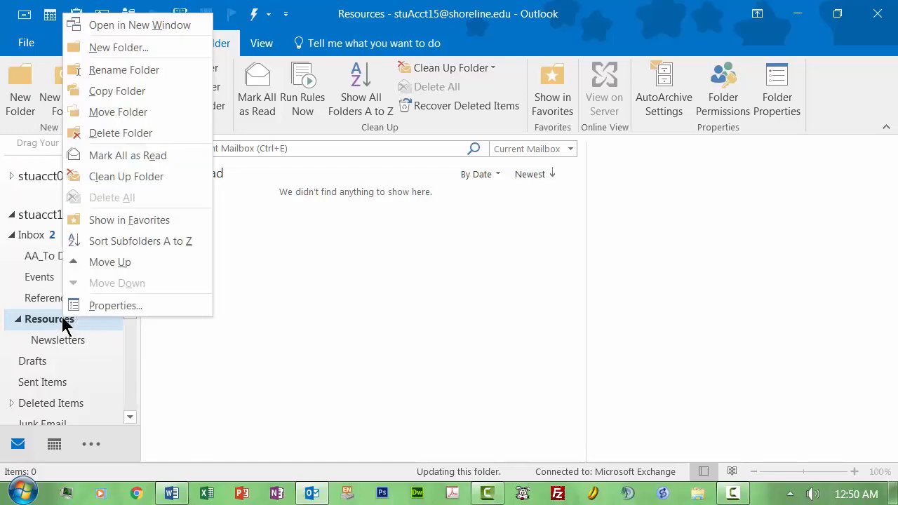
{"action": "left_click", "coordinate": [120, 73]}
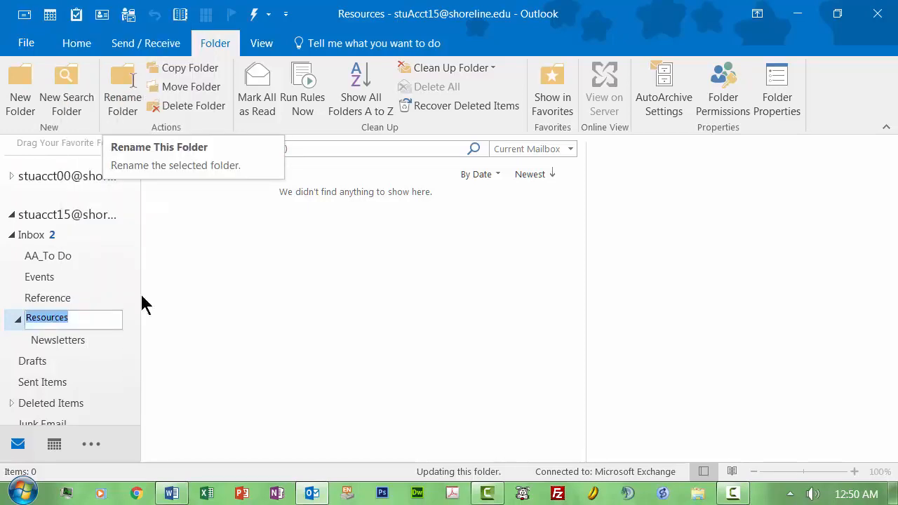
{"action": "left_click", "coordinate": [152, 330]}
Create a subfolder named "Tips" inside the "Resources" folder.
{"action": "right_click", "coordinate": [64, 319]}
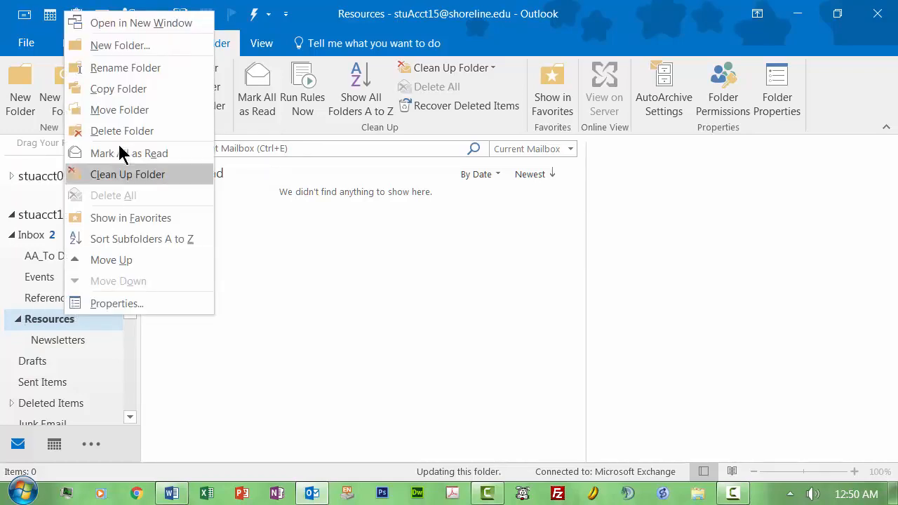
{"action": "left_click", "coordinate": [116, 45]}
{"action": "type", "text": "Tips"}
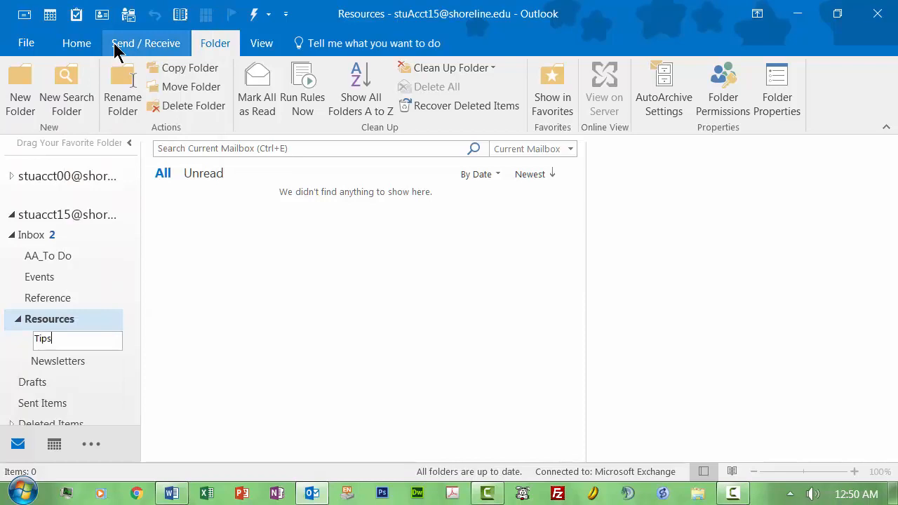
{"action": "key", "text": "Return"}
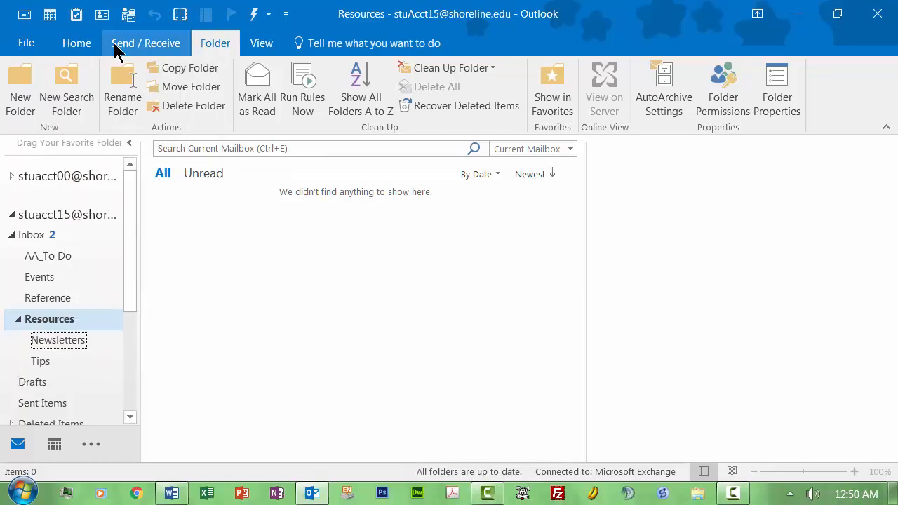
Create a new folder named "Tech" inside the Inbox.
{"action": "left_click", "coordinate": [38, 253]}
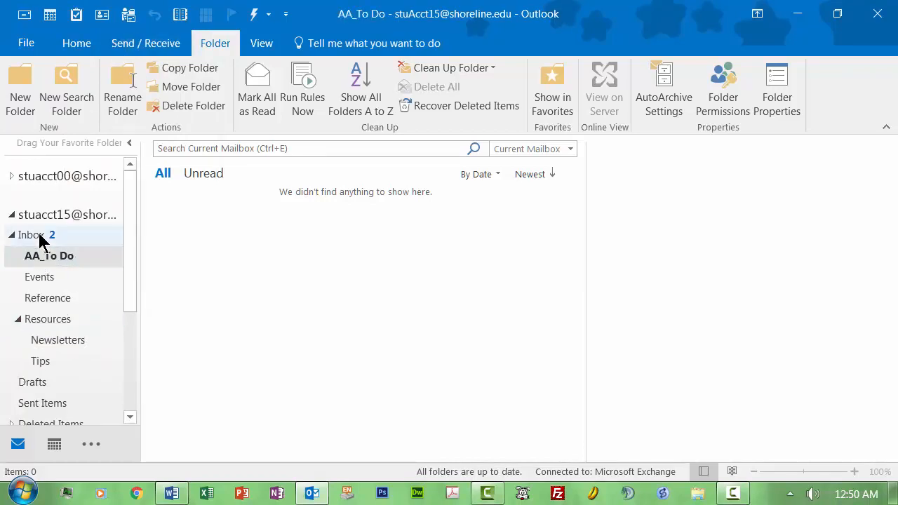
{"action": "left_click", "coordinate": [38, 235]}
{"action": "right_click", "coordinate": [40, 235]}
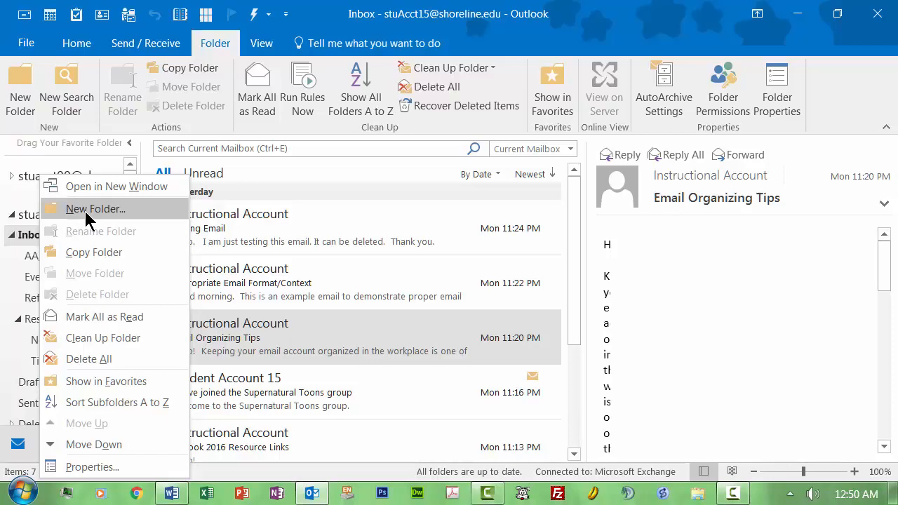
{"action": "left_click", "coordinate": [84, 208]}
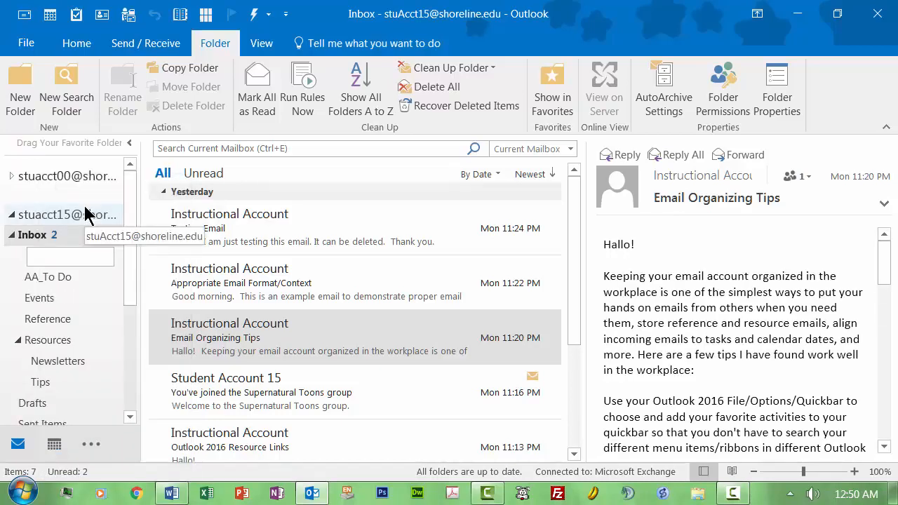
{"action": "type", "text": "T"}
{"action": "type", "text": "ech"}
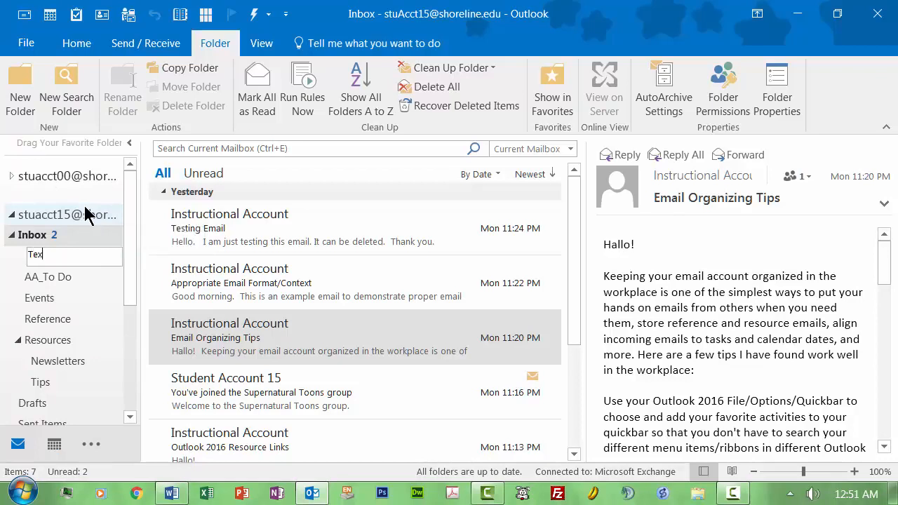
{"action": "key", "text": "Return"}
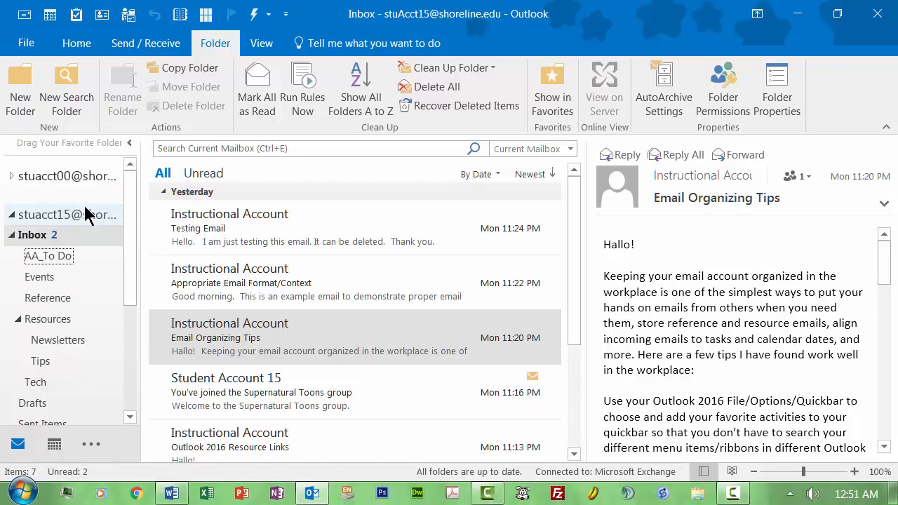
View the AA_To Do, Newsletters, Tips, Events and Reference folders one after another.
{"action": "left_click", "coordinate": [48, 255]}
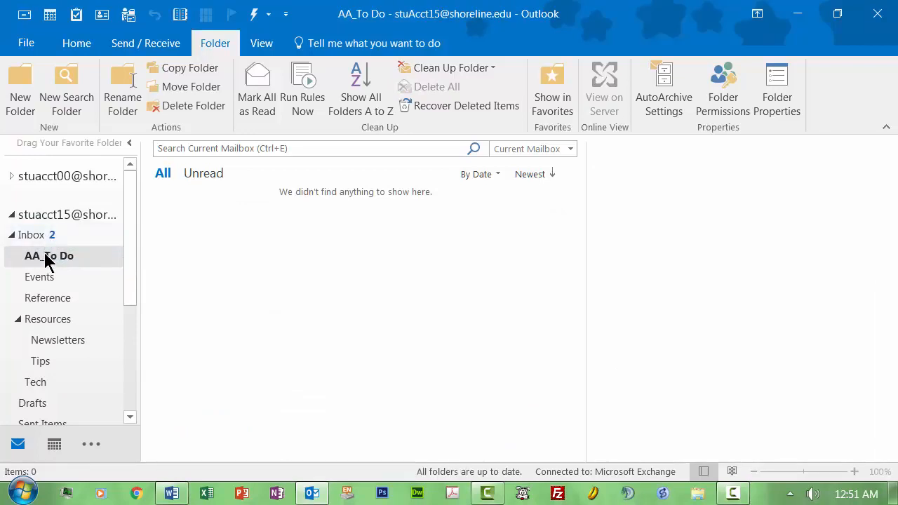
{"action": "left_click", "coordinate": [45, 343]}
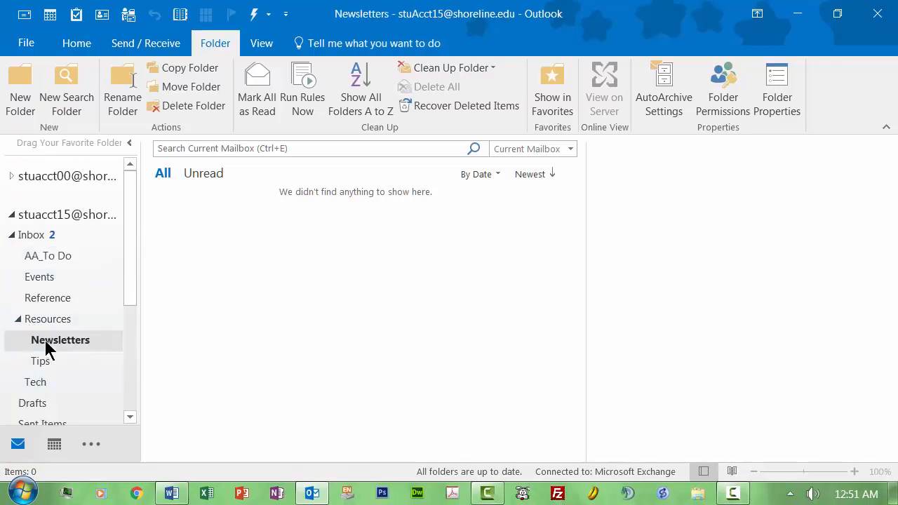
{"action": "left_click", "coordinate": [45, 365]}
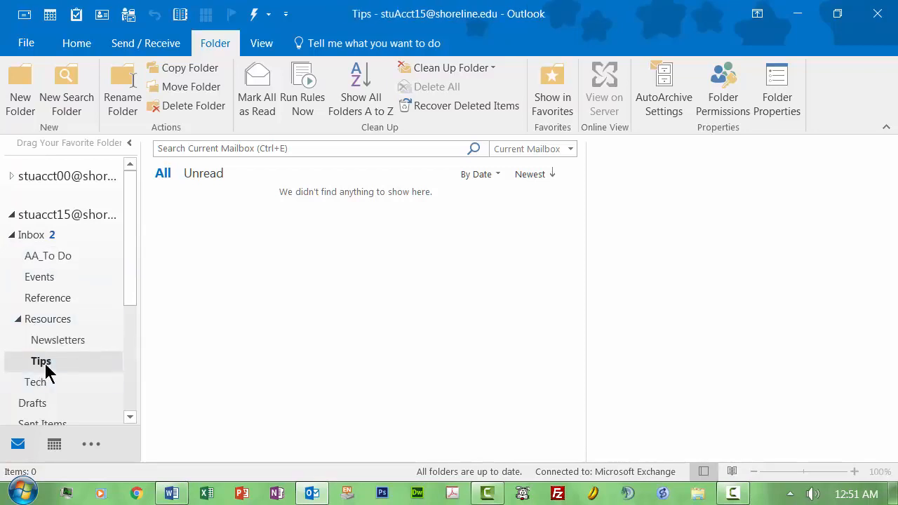
{"action": "left_click", "coordinate": [41, 279]}
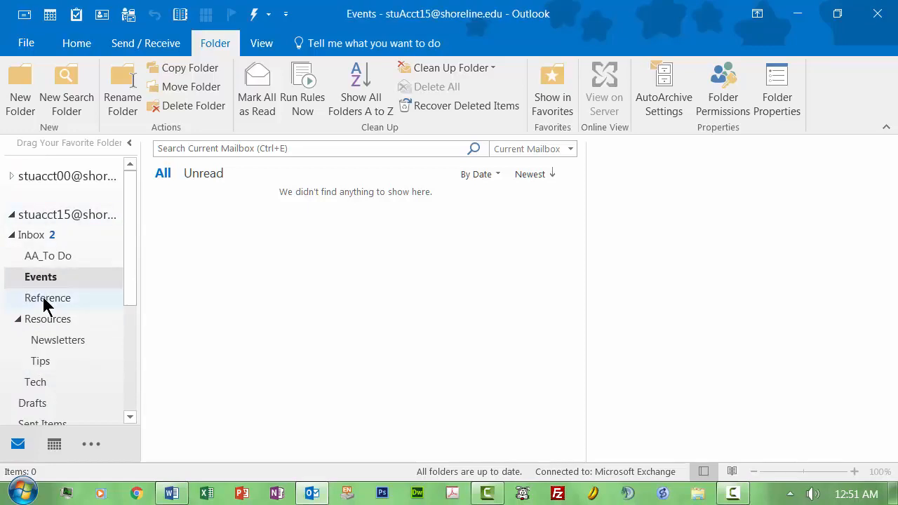
{"action": "left_click", "coordinate": [43, 299]}
Delete the "Testing Email" message from the Inbox.
{"action": "left_click", "coordinate": [33, 235]}
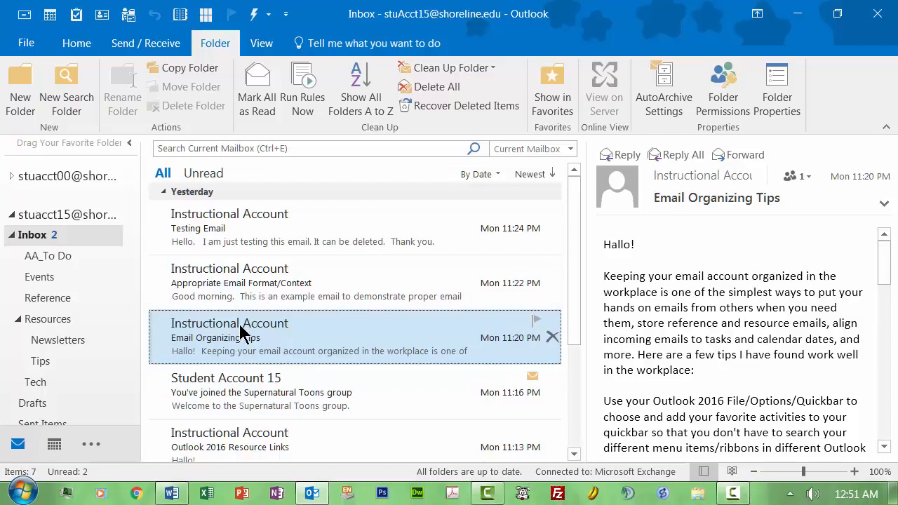
{"action": "left_click", "coordinate": [212, 218]}
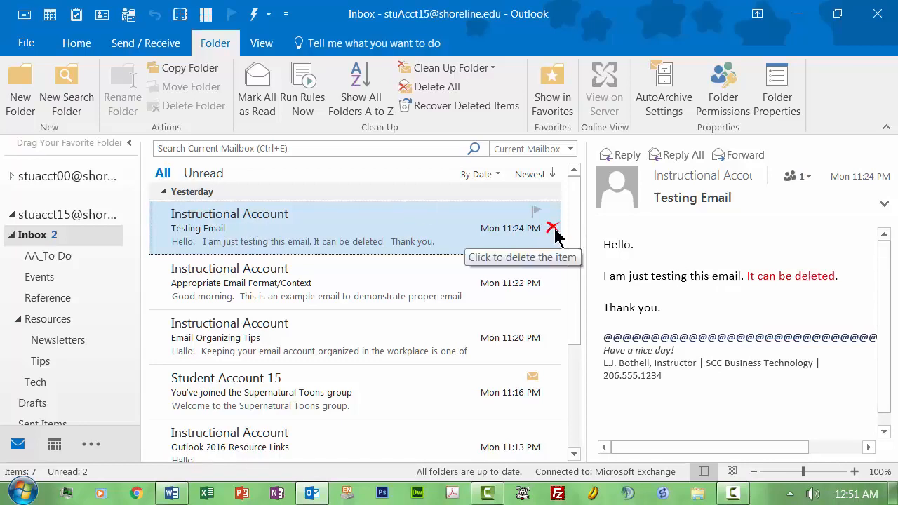
{"action": "left_click", "coordinate": [74, 42]}
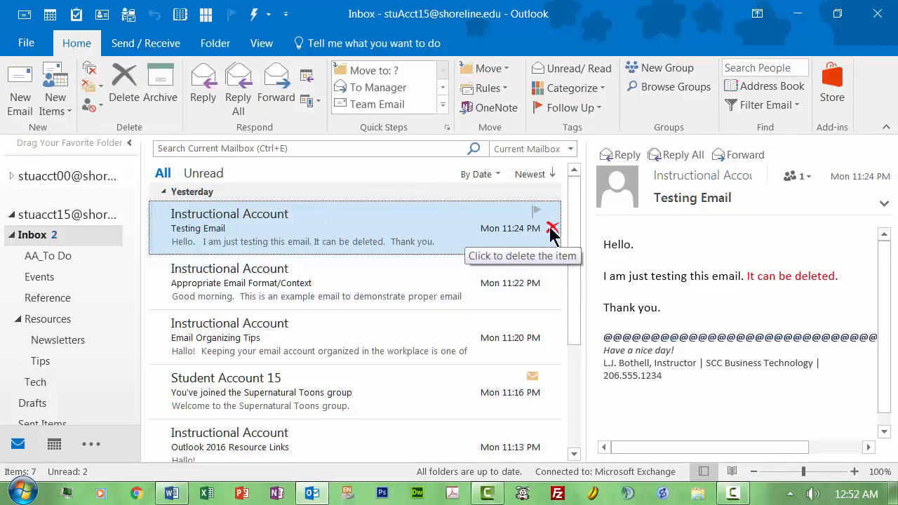
{"action": "left_click", "coordinate": [551, 229]}
Check the Deleted Items folder for the deleted test message.
{"action": "scroll", "coordinate": [130, 274], "scroll_direction": "down", "scroll_amount": 1}
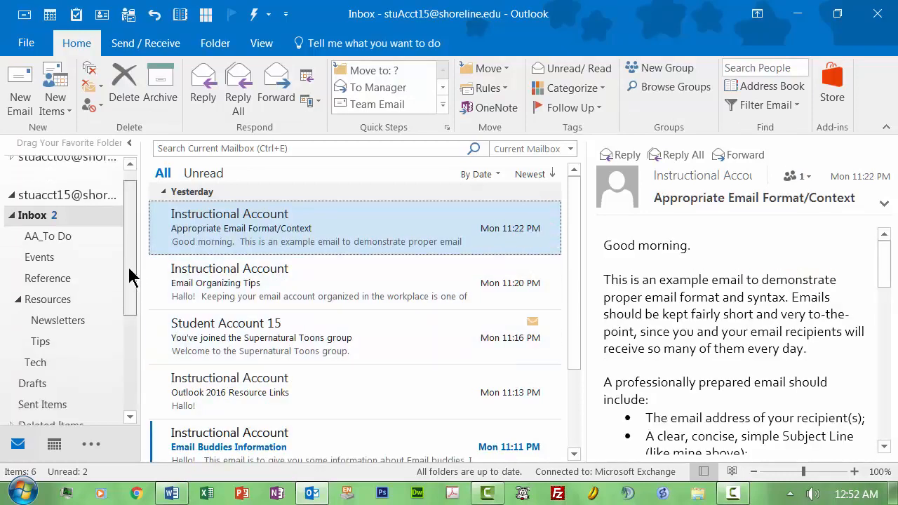
{"action": "scroll", "coordinate": [130, 276], "scroll_direction": "down", "scroll_amount": 1}
{"action": "left_click", "coordinate": [60, 297]}
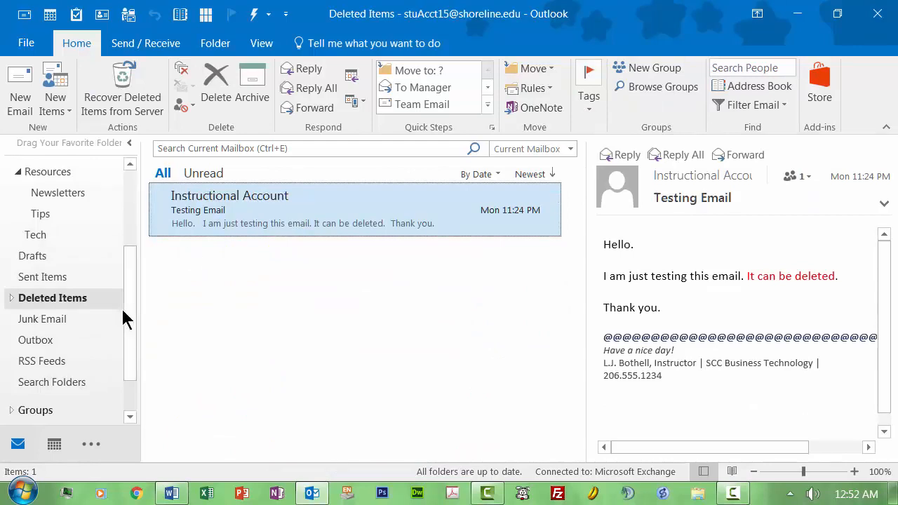
{"action": "scroll", "coordinate": [132, 253], "scroll_direction": "up", "scroll_amount": 3}
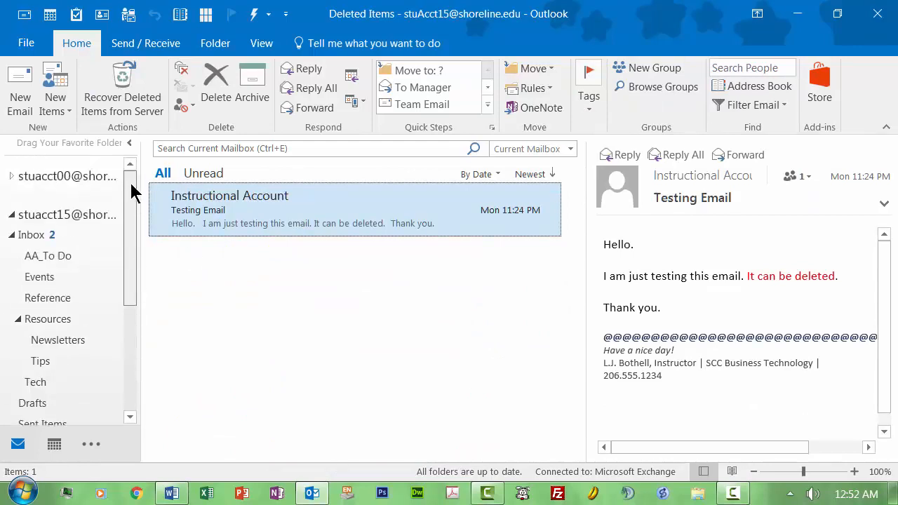
Check the keywords in the "Appropriate Email Format/Context" and "Email Organizing Tips" messages and move both from the Inbox into the Tips folder.
{"action": "left_click", "coordinate": [32, 50]}
{"action": "left_click", "coordinate": [31, 40]}
{"action": "left_click", "coordinate": [32, 236]}
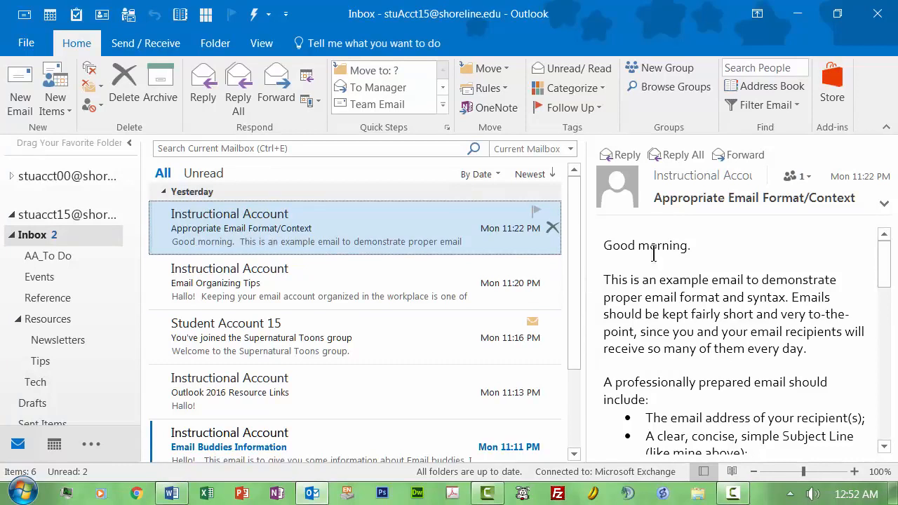
{"action": "left_click_drag", "start_coordinate": [887, 256], "coordinate": [885, 416]}
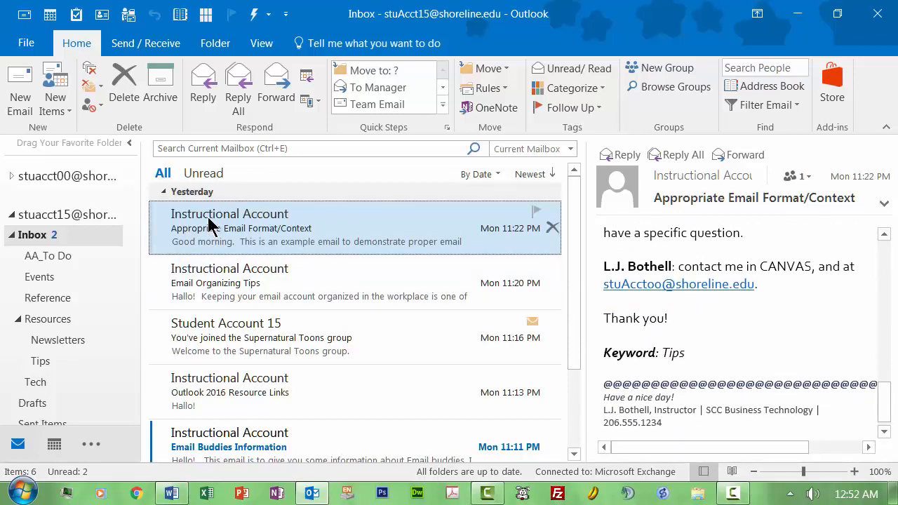
{"action": "left_click_drag", "start_coordinate": [208, 223], "coordinate": [41, 366]}
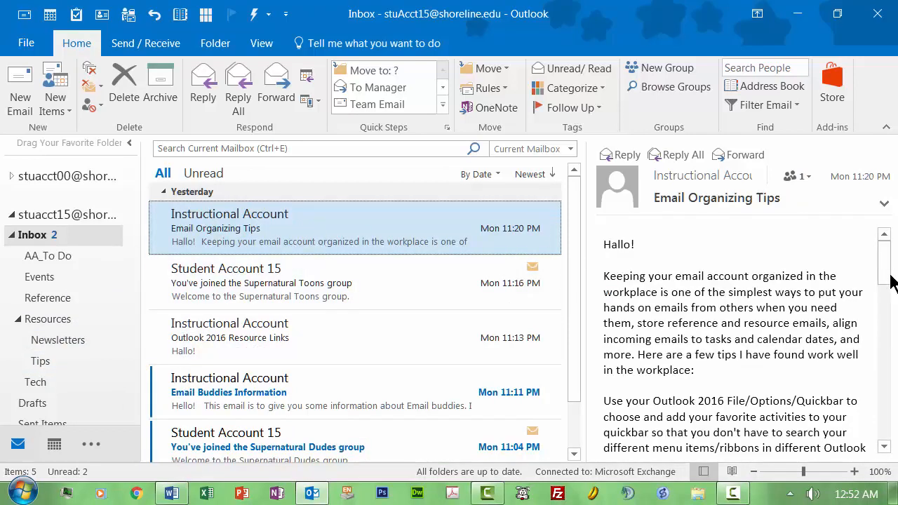
{"action": "left_click_drag", "start_coordinate": [890, 277], "coordinate": [875, 435]}
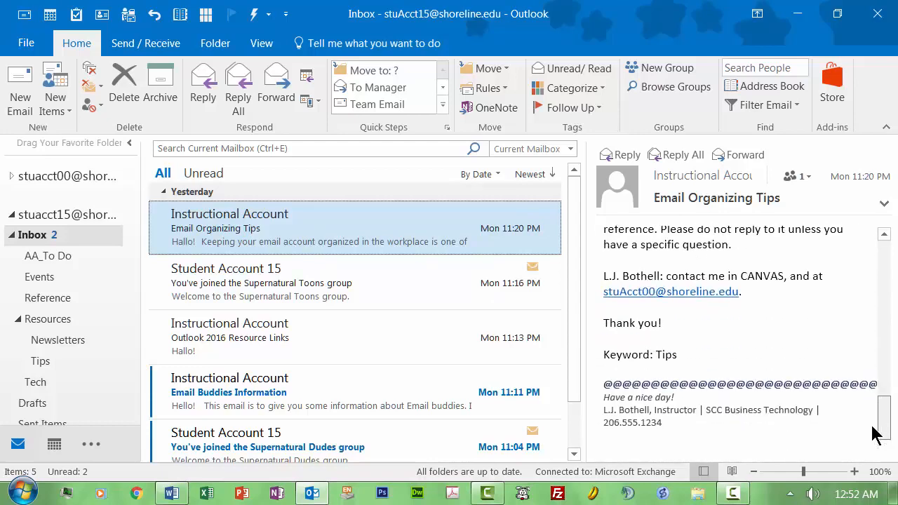
{"action": "left_click_drag", "start_coordinate": [194, 220], "coordinate": [62, 361]}
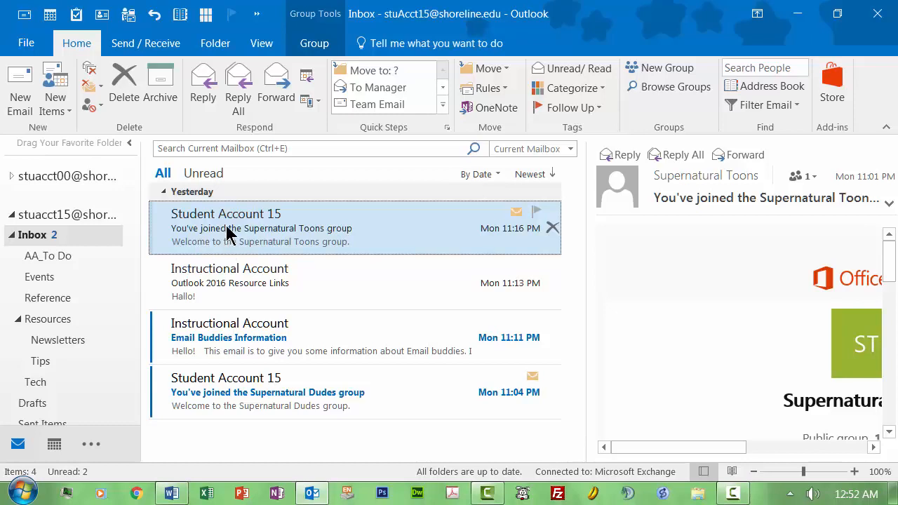
Move the Supernatural Toons group message into the Newsletters folder and the "Outlook 2016 Resource Links" message into Tips.
{"action": "left_click_drag", "start_coordinate": [226, 231], "coordinate": [56, 342]}
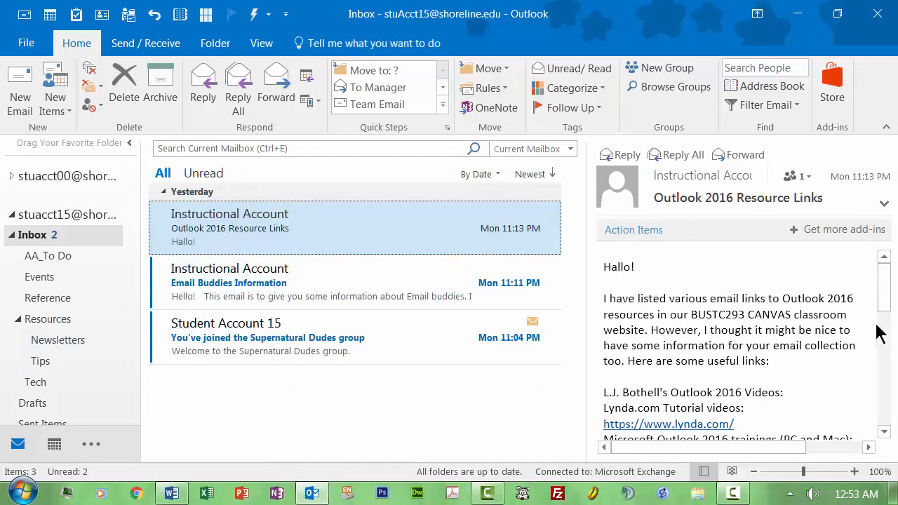
{"action": "left_click_drag", "start_coordinate": [884, 284], "coordinate": [873, 414]}
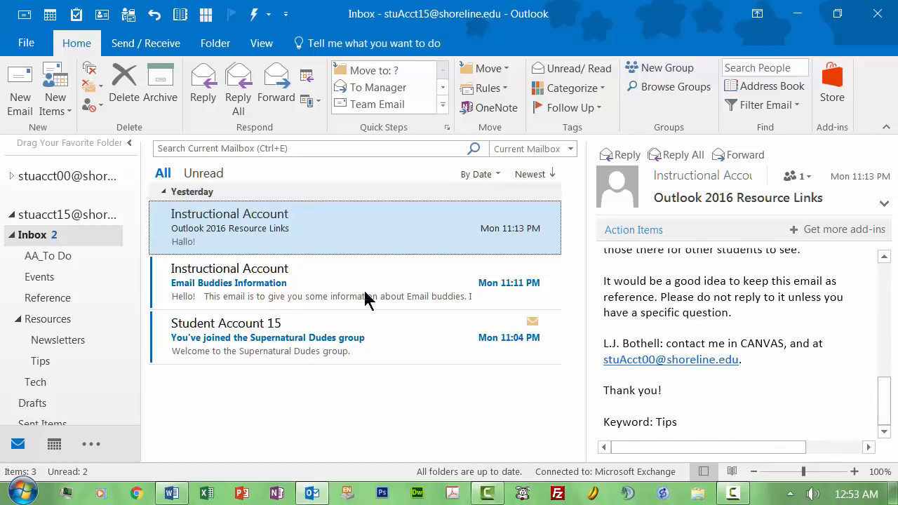
{"action": "left_click_drag", "start_coordinate": [237, 220], "coordinate": [45, 362]}
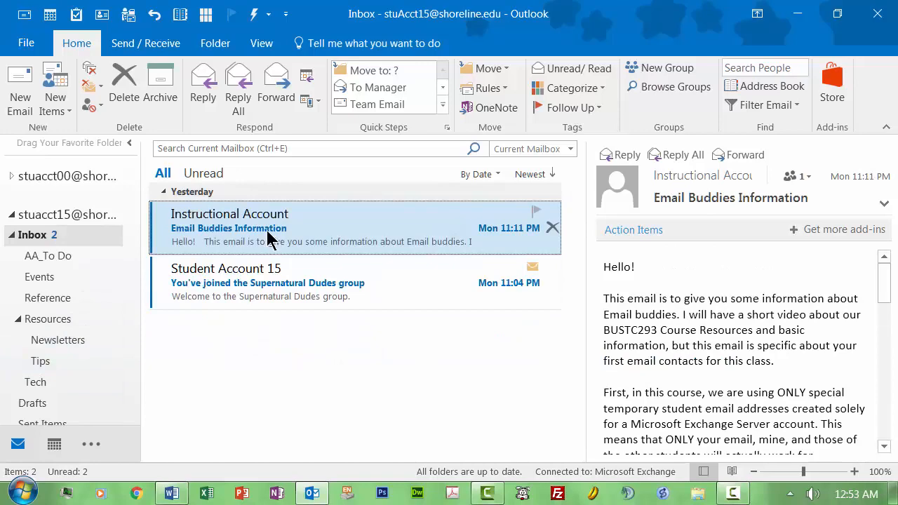
Move the "Email Buddies Information" message into the Reference folder and the Supernatural Dudes group message into Newsletters.
{"action": "left_click_drag", "start_coordinate": [884, 295], "coordinate": [874, 449]}
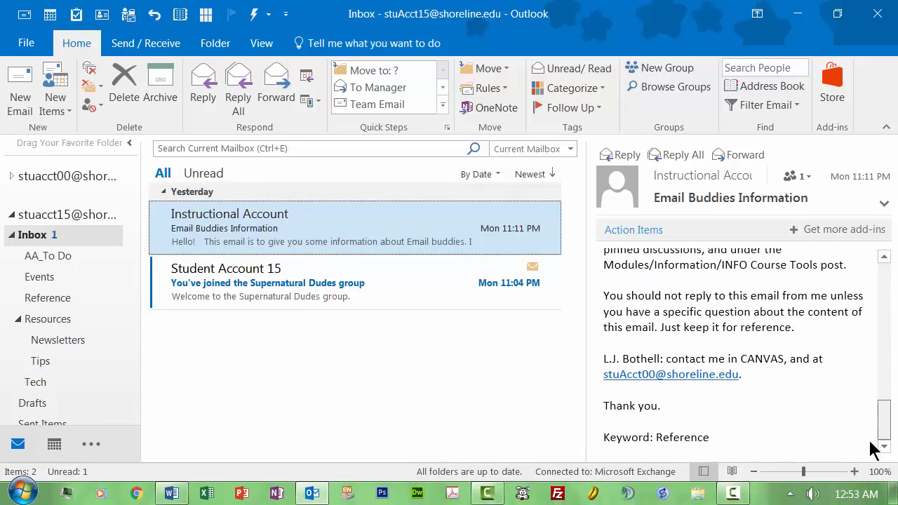
{"action": "left_click_drag", "start_coordinate": [215, 225], "coordinate": [64, 298]}
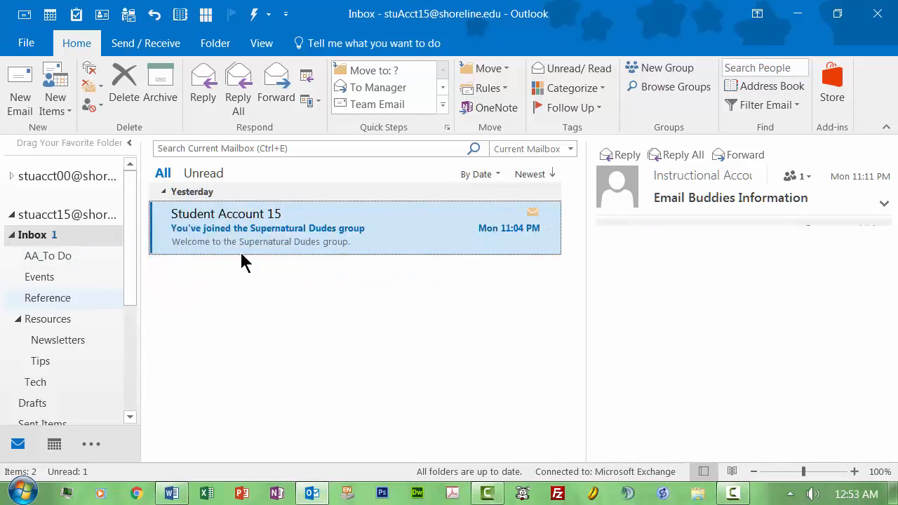
{"action": "left_click_drag", "start_coordinate": [230, 241], "coordinate": [86, 344]}
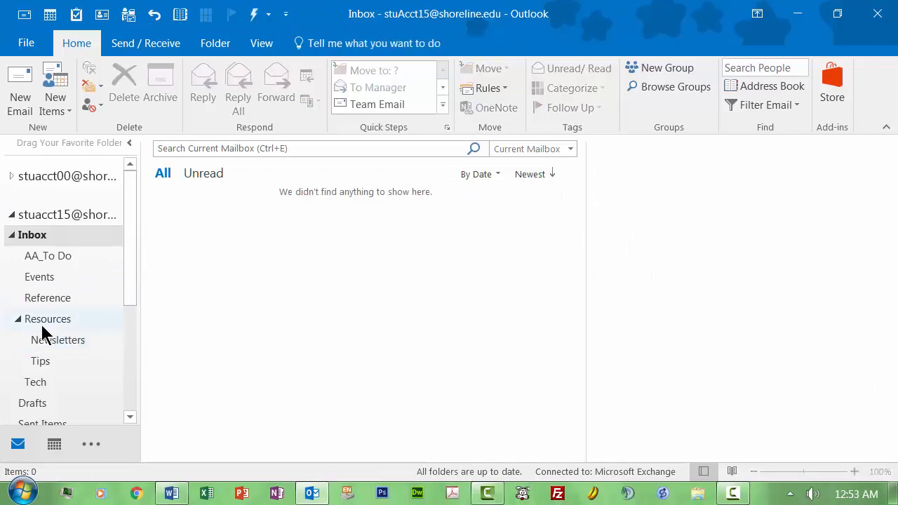
Open the Newsletters folder and review the junk and sender-blocking options for the Supernatural Toons group message.
{"action": "left_click", "coordinate": [49, 344]}
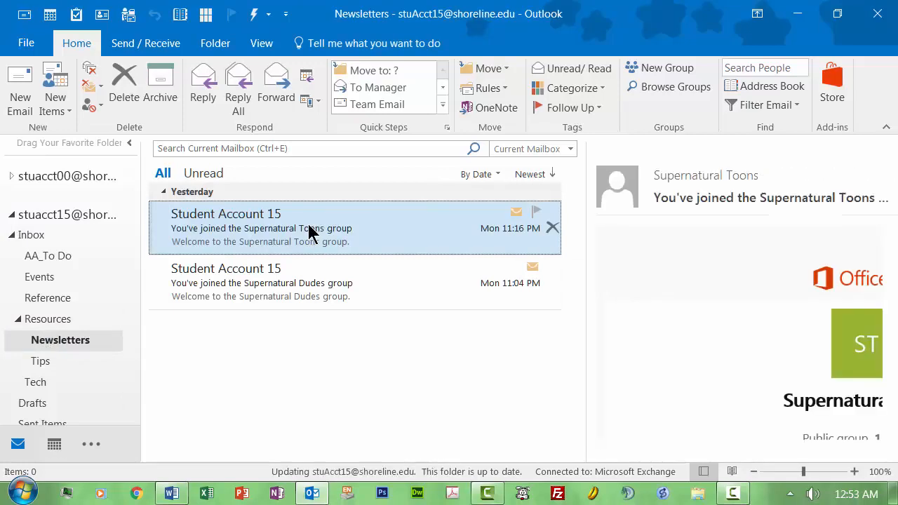
{"action": "right_click", "coordinate": [309, 232]}
{"action": "left_click", "coordinate": [280, 223]}
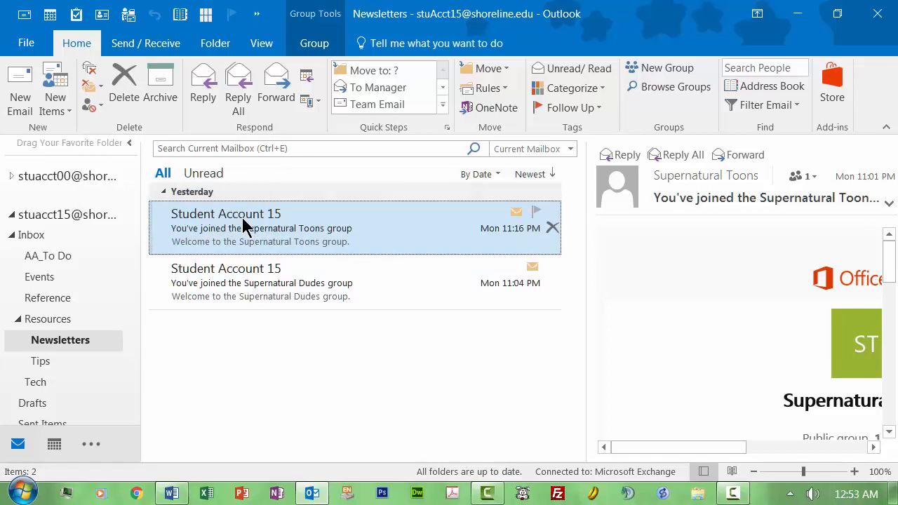
{"action": "left_click", "coordinate": [103, 108]}
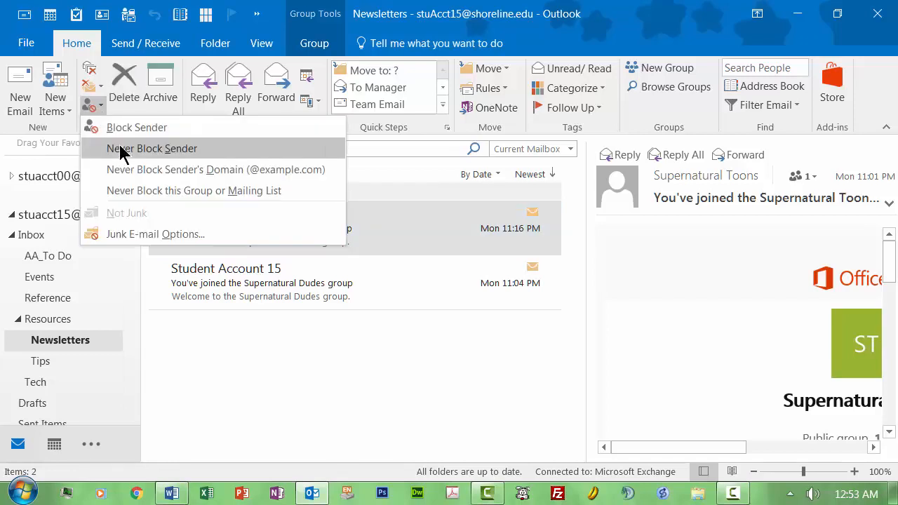
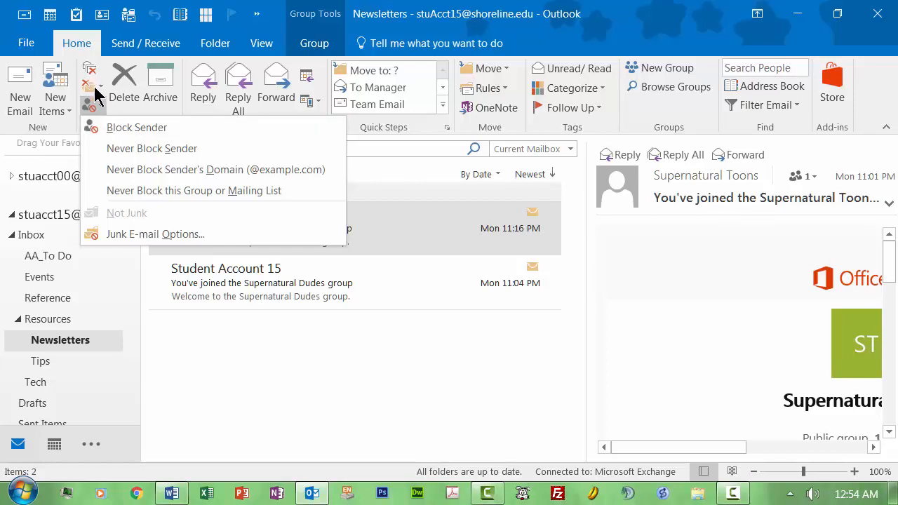
View the Reference folder and review its available folder commands, such as deleting the folder, without applying any.
{"action": "left_click", "coordinate": [62, 302]}
{"action": "right_click", "coordinate": [62, 303]}
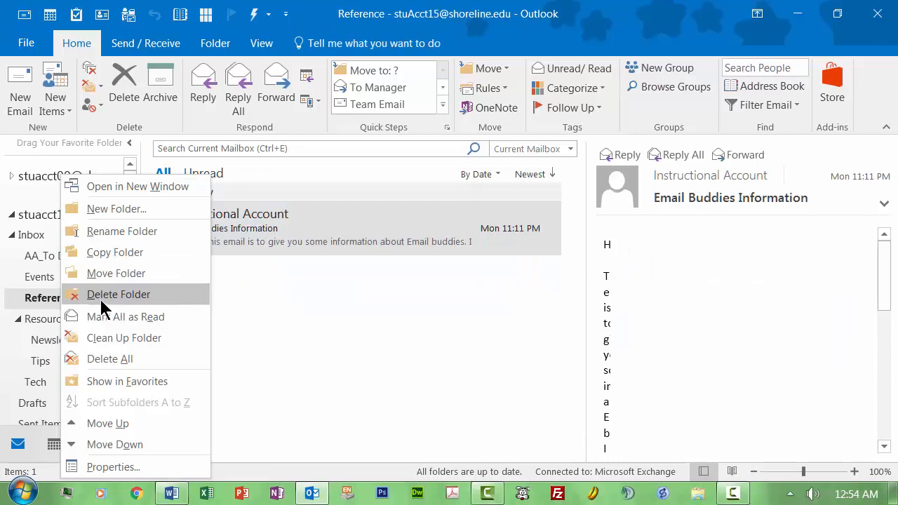
{"action": "left_click", "coordinate": [337, 347]}
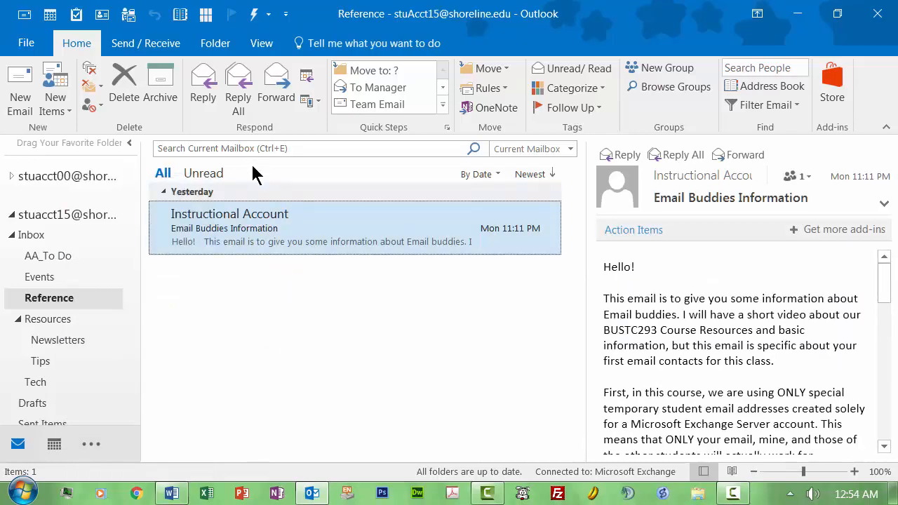
Return to the Inbox and open the account information page.
{"action": "left_click", "coordinate": [31, 236]}
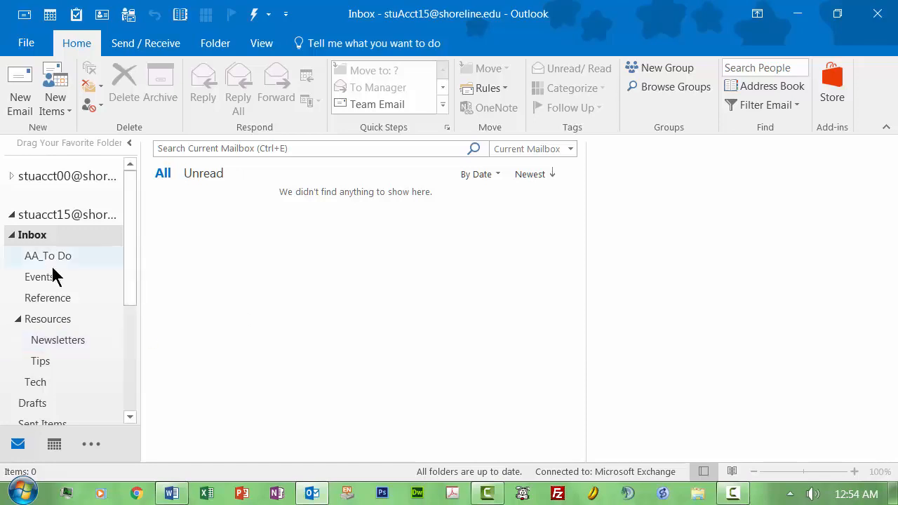
{"action": "left_click", "coordinate": [26, 43]}
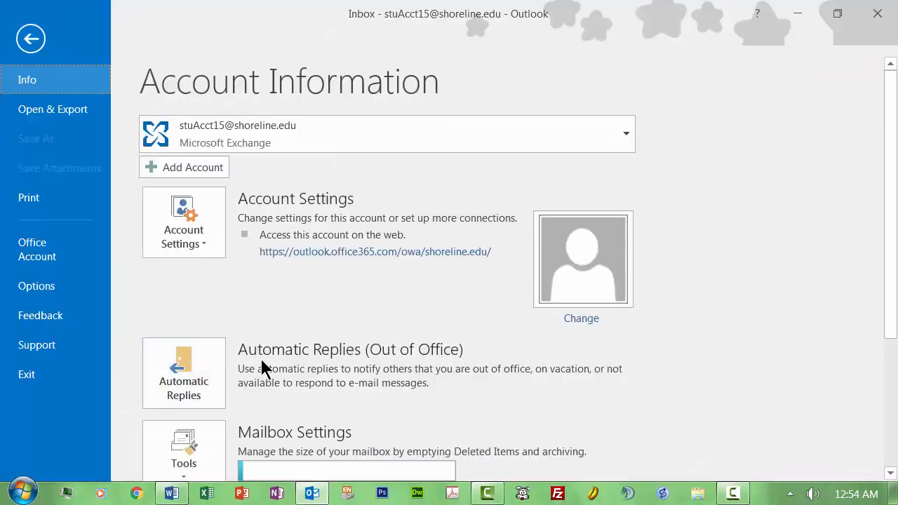
{"action": "left_click", "coordinate": [201, 358]}
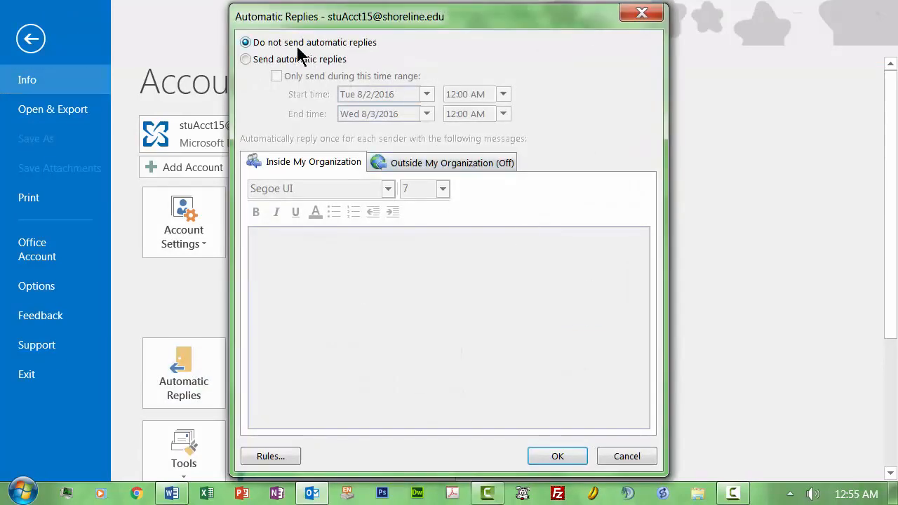
{"action": "left_click", "coordinate": [245, 59]}
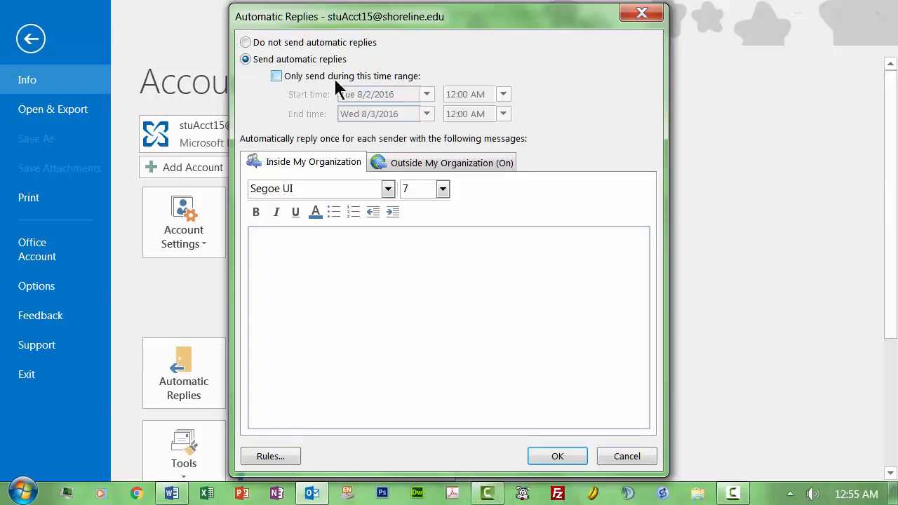
{"action": "left_click", "coordinate": [626, 455]}
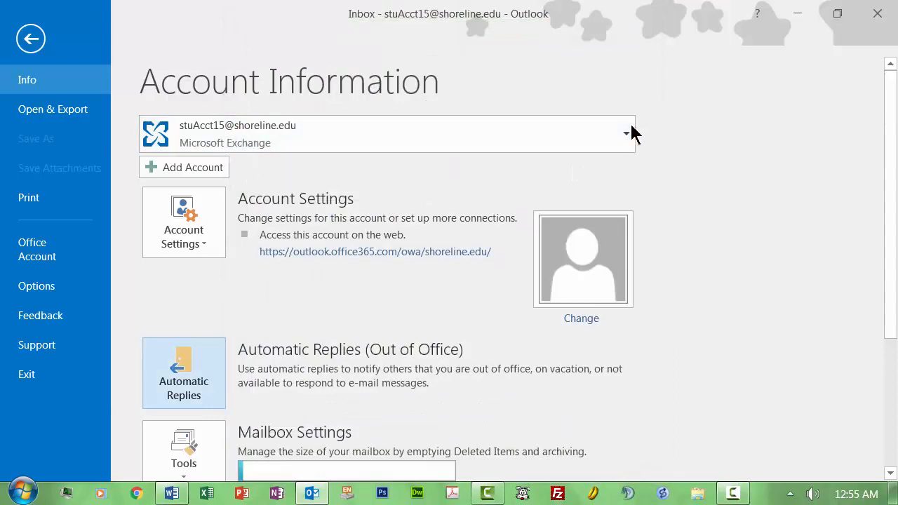
Switch the account information to the second Exchange account and enable its automatic replies, limited to a time range.
{"action": "left_click", "coordinate": [627, 139]}
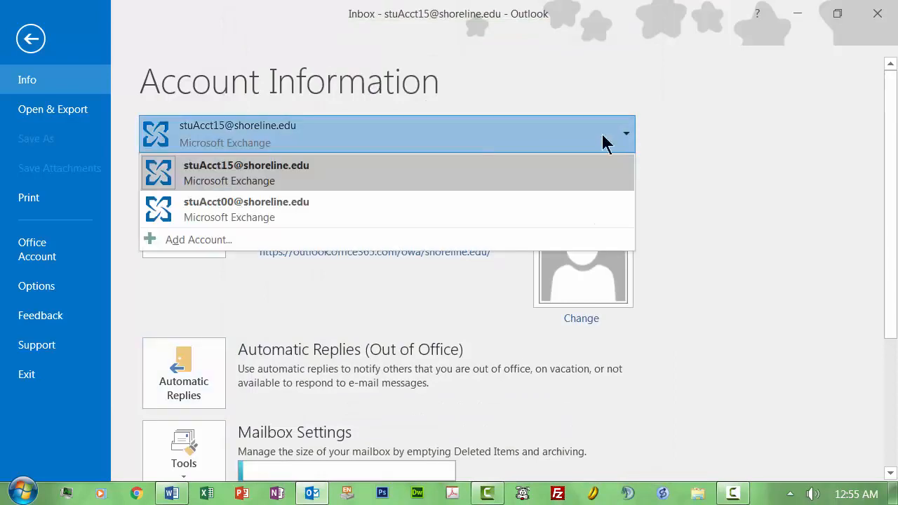
{"action": "left_click", "coordinate": [297, 216]}
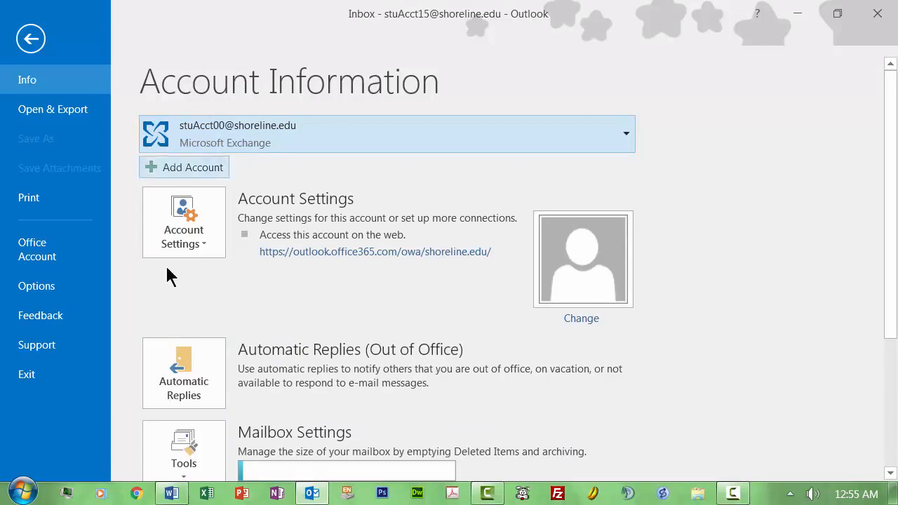
{"action": "left_click", "coordinate": [192, 357]}
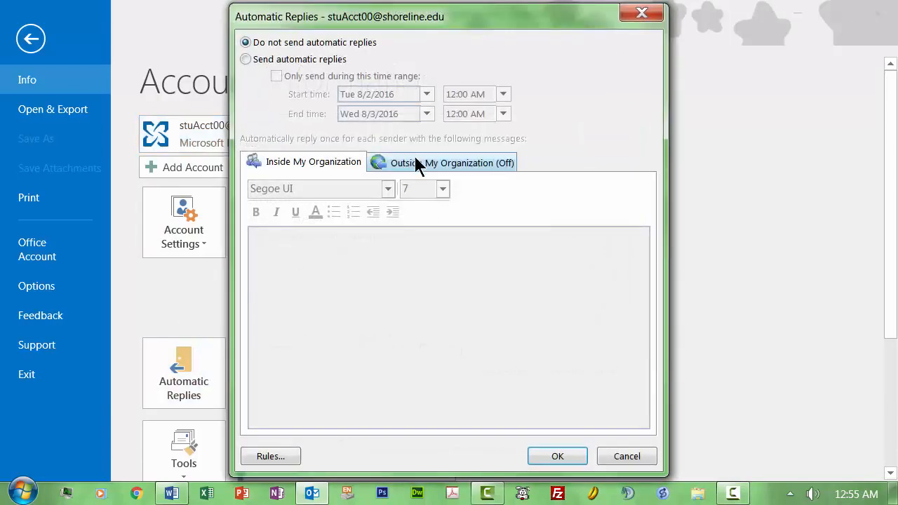
{"action": "left_click", "coordinate": [244, 59]}
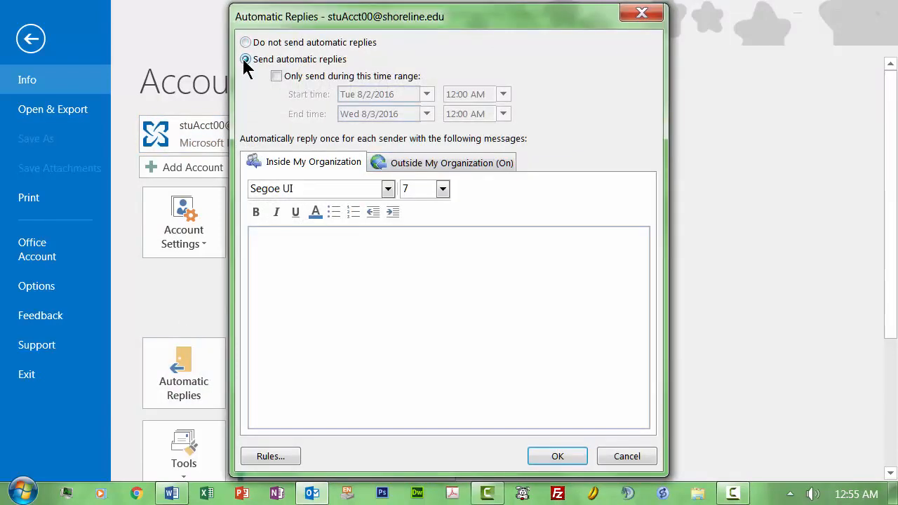
{"action": "left_click", "coordinate": [274, 77]}
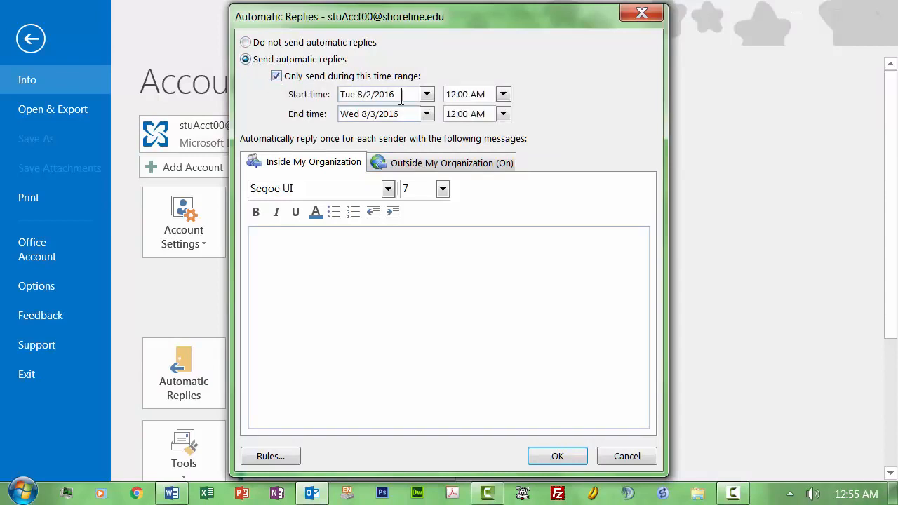
Set the automatic reply period to start on Fri 8/5/2016 and end on Tue 9/20/2016.
{"action": "left_click", "coordinate": [426, 95]}
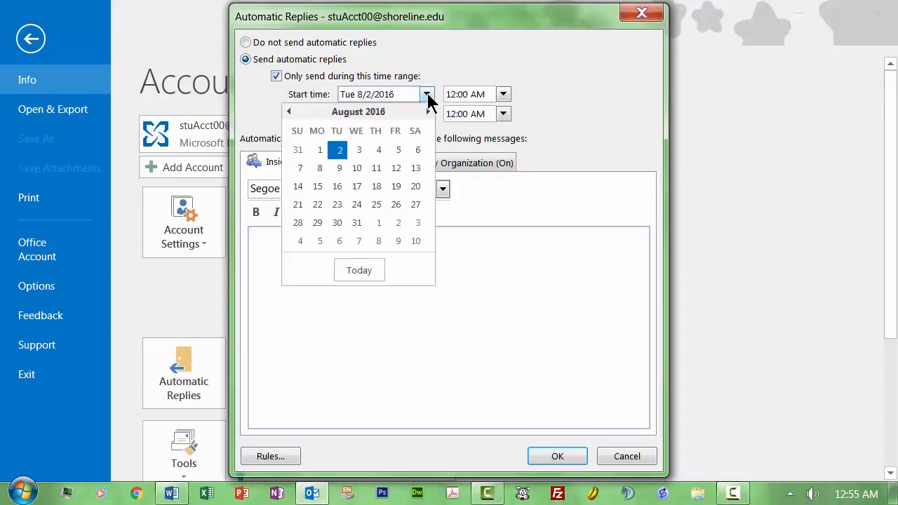
{"action": "left_click", "coordinate": [397, 149]}
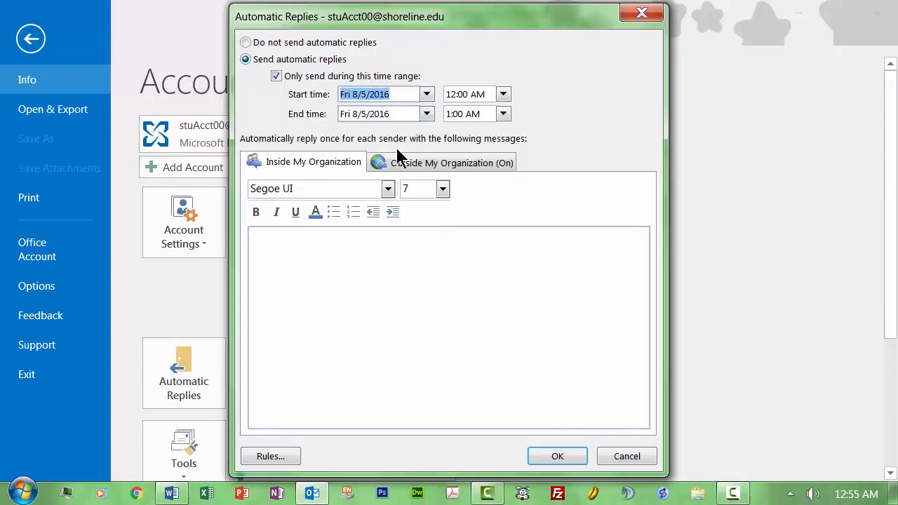
{"action": "left_click", "coordinate": [426, 114]}
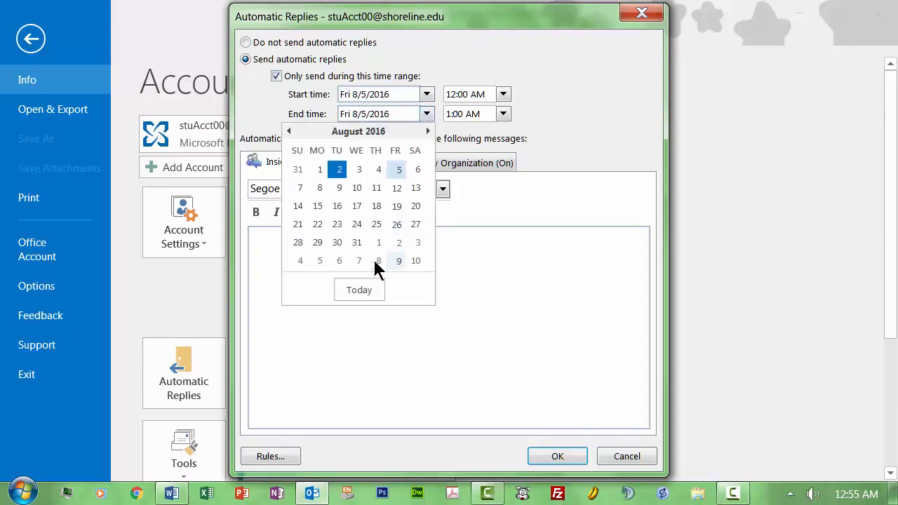
{"action": "left_click", "coordinate": [428, 131]}
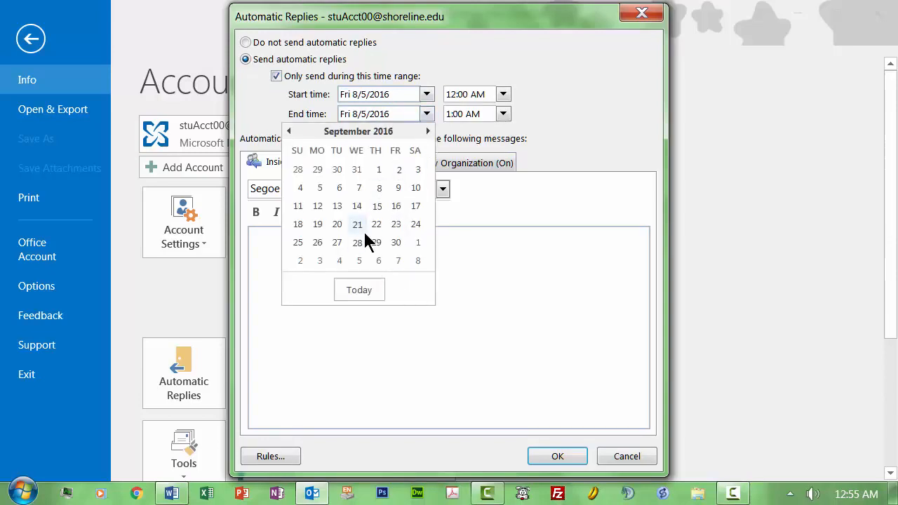
{"action": "left_click", "coordinate": [338, 225]}
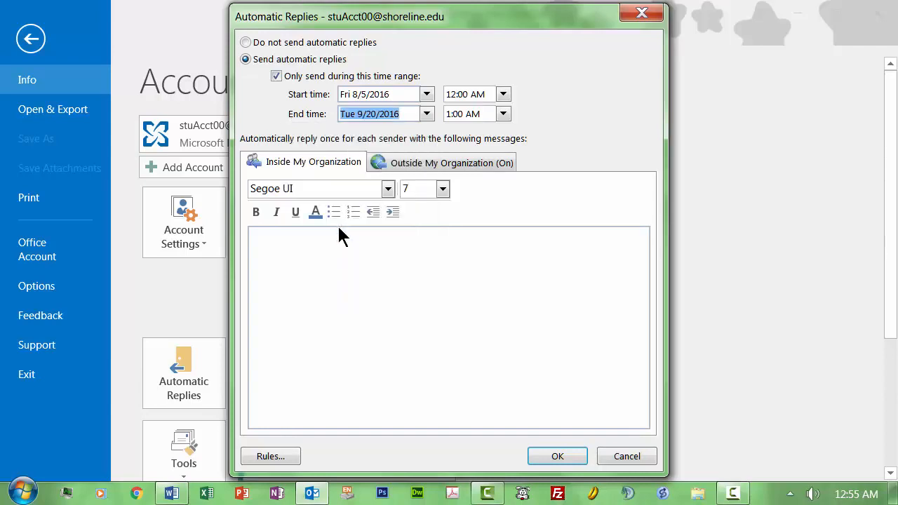
Set the automatic reply end time to 5:00 PM and the start time to 12:30 AM.
{"action": "left_click", "coordinate": [504, 114]}
{"action": "left_click", "coordinate": [503, 178]}
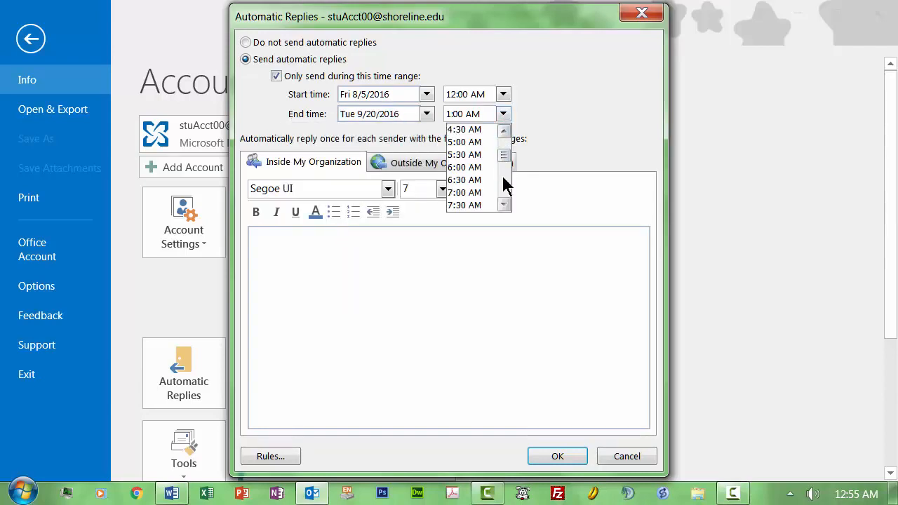
{"action": "scroll", "coordinate": [503, 183], "scroll_direction": "down", "scroll_amount": 7}
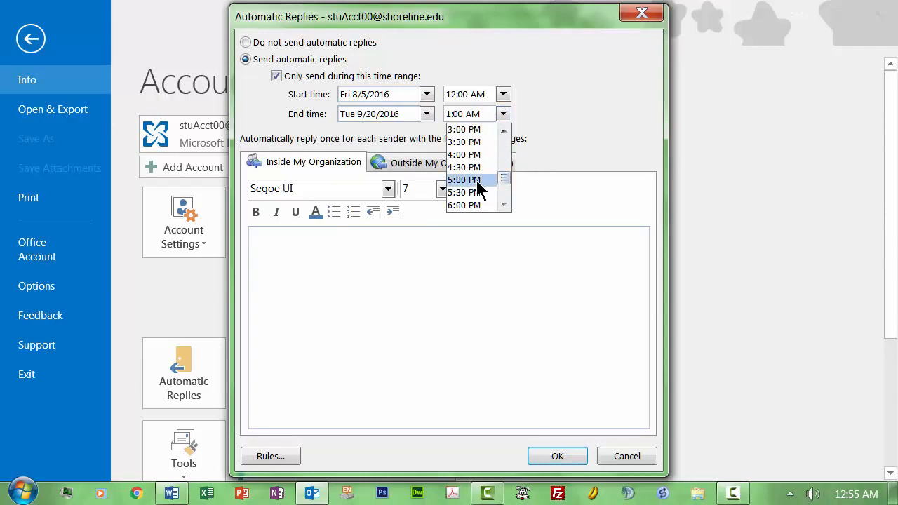
{"action": "left_click", "coordinate": [477, 179]}
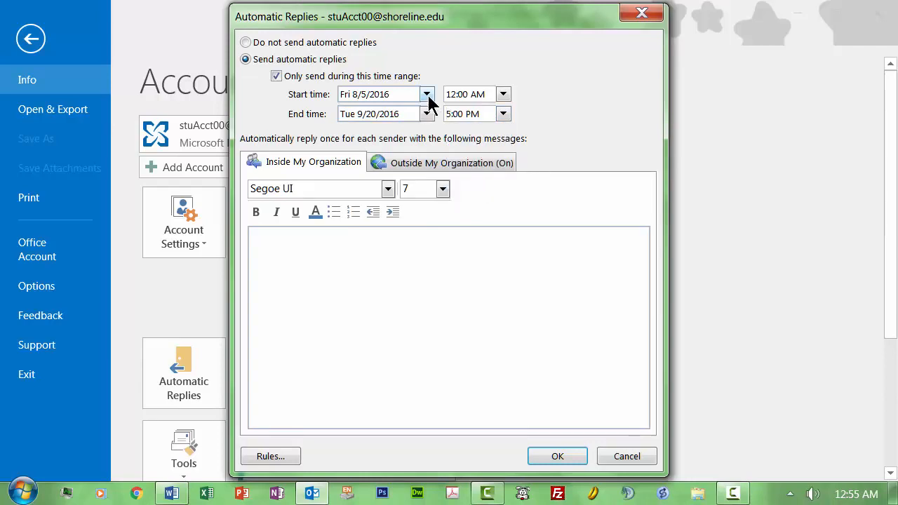
{"action": "left_click", "coordinate": [503, 96]}
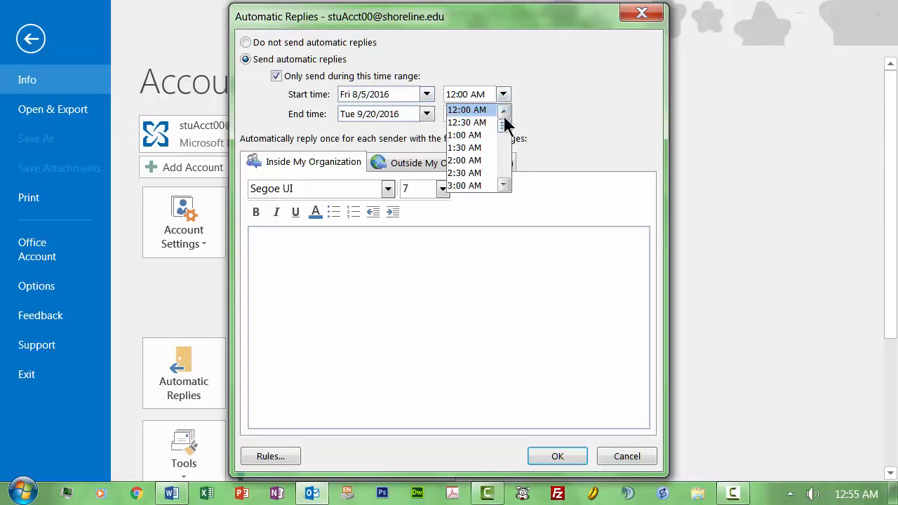
{"action": "left_click", "coordinate": [484, 122]}
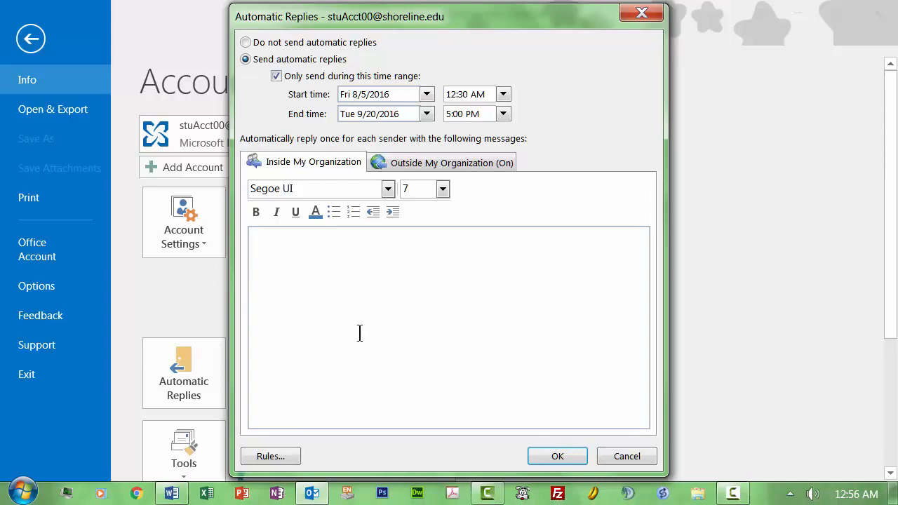
Write the inside-organization reply: "Hello." and "I will be out of the office on Summer Break from Friday, August 5 through Tuesday, September 20.".
{"action": "left_click", "coordinate": [370, 254]}
{"action": "type", "text": "Hello."}
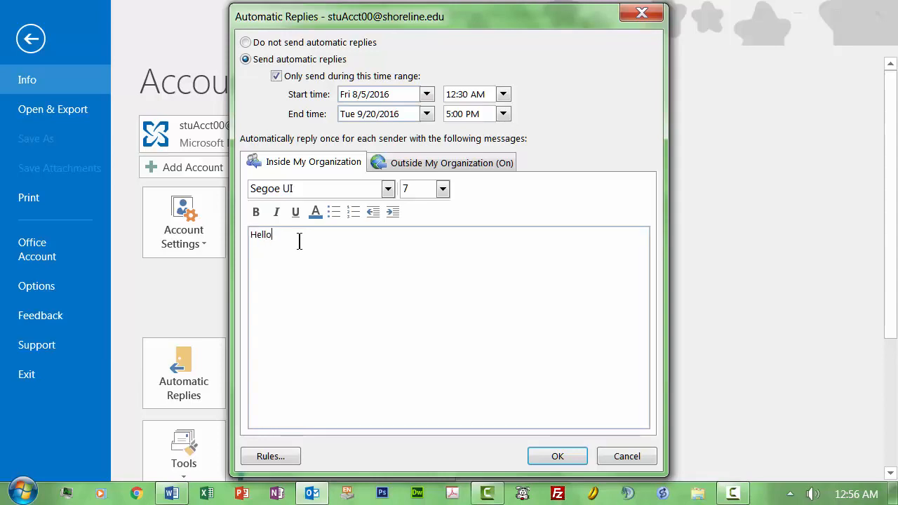
{"action": "key", "text": "Return"}
{"action": "type", "text": "I will be out of the office on "}
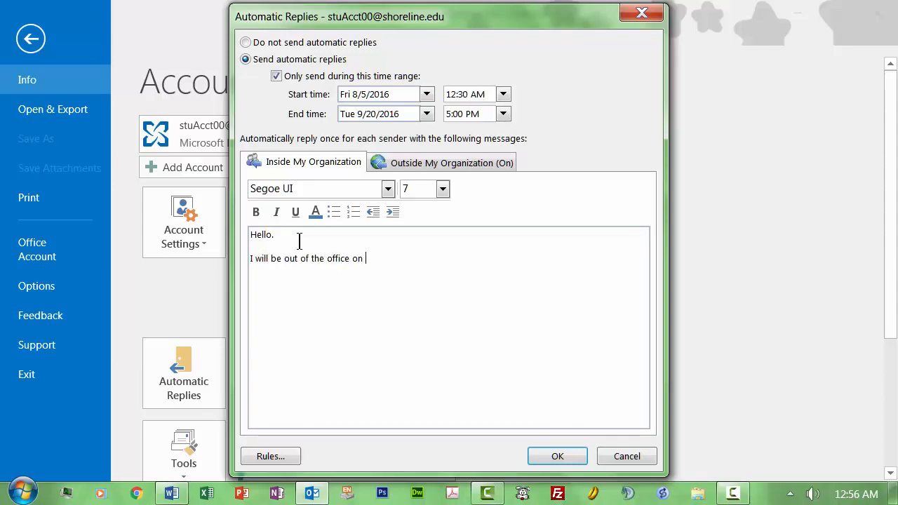
{"action": "type", "text": "Summer Brea"}
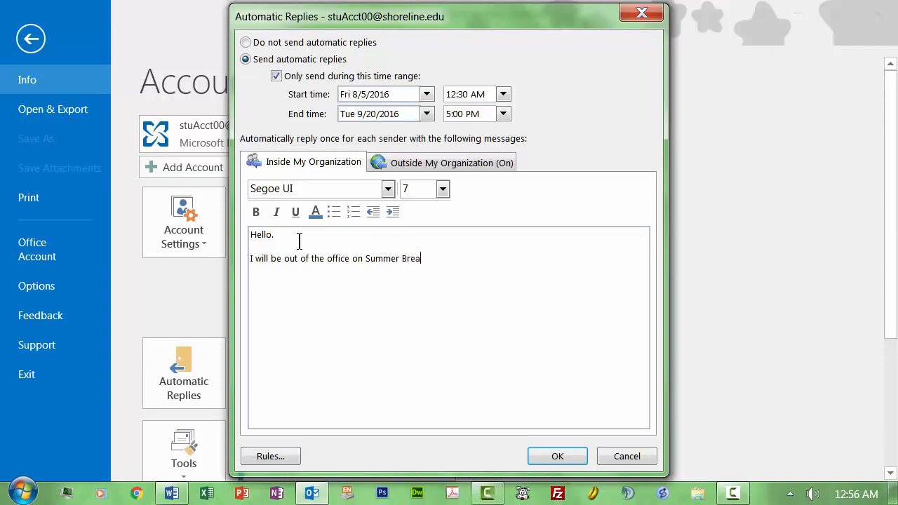
{"action": "key", "text": "BackSpace"}
{"action": "type", "text": "ak from Frida"}
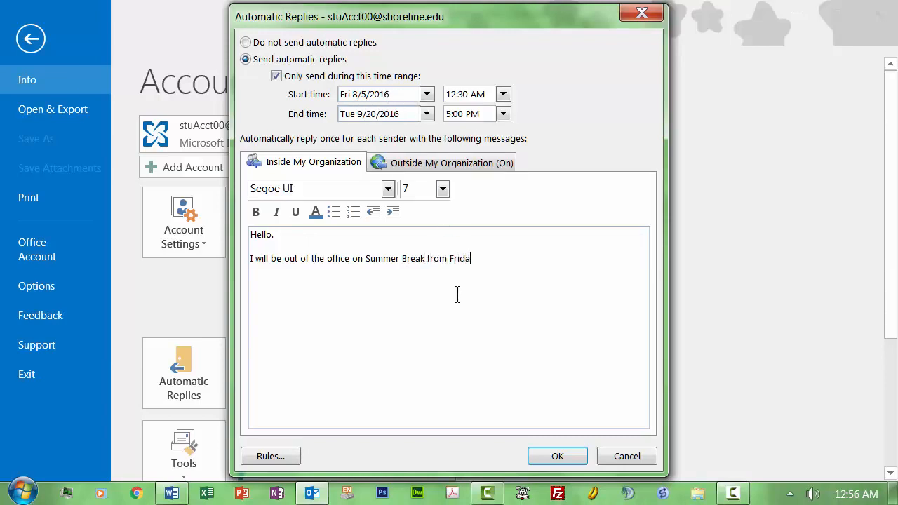
{"action": "type", "text": "y, August 5"}
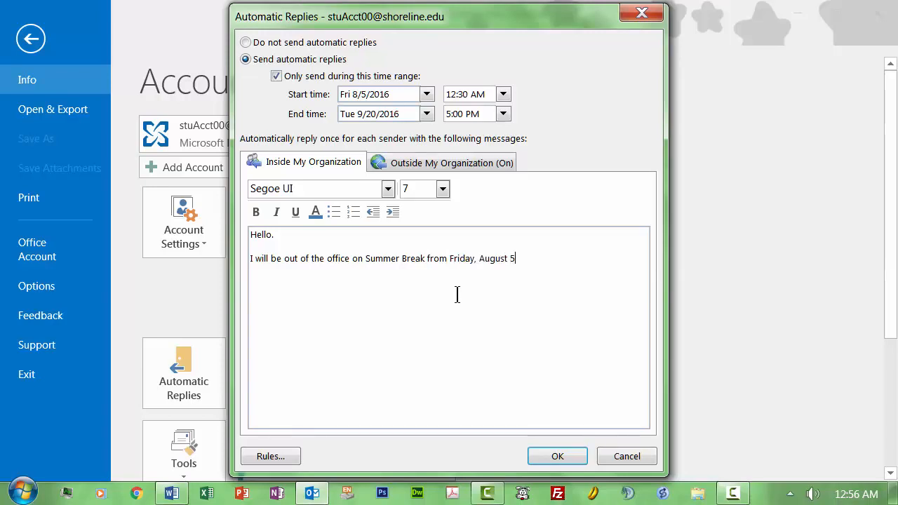
{"action": "type", "text": " through Tuesday, "}
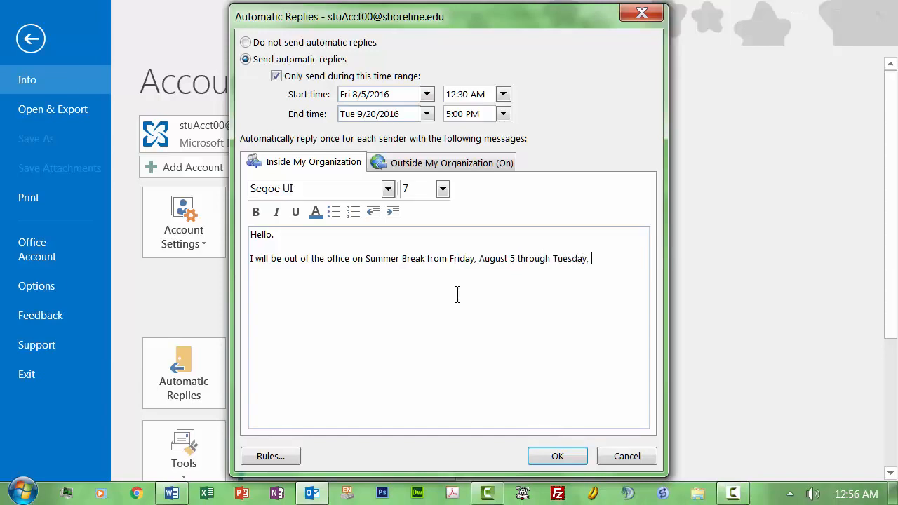
{"action": "type", "text": "Deptember 20."}
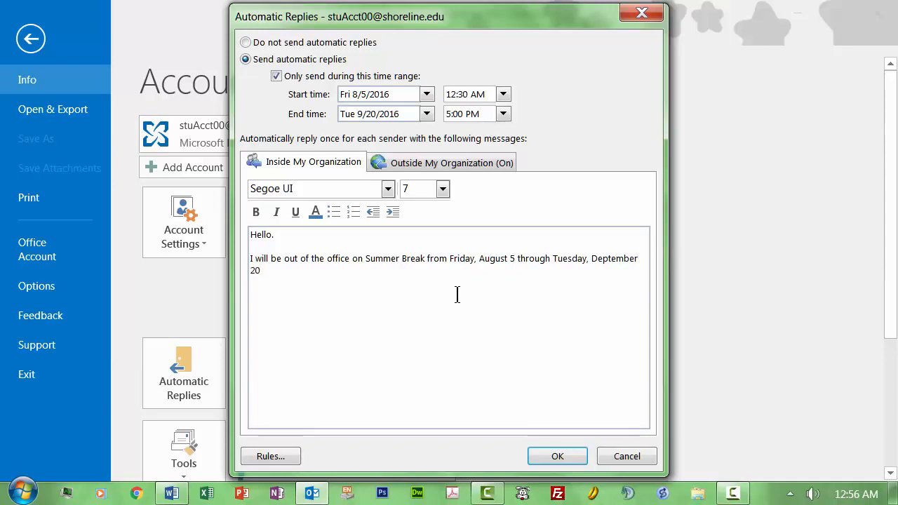
{"action": "left_click", "coordinate": [596, 260]}
{"action": "key", "text": "BackSpace"}
{"action": "type", "text": "S"}
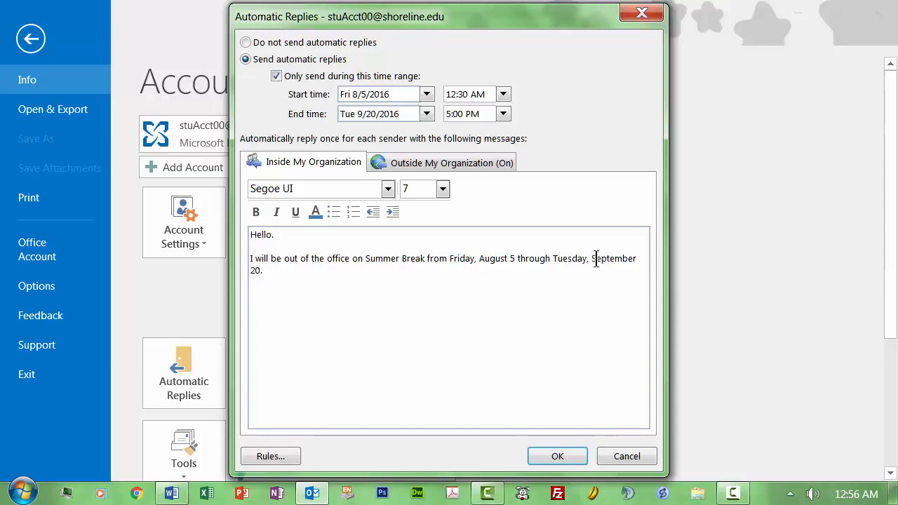
Add a paragraph "If you have questions, please contact" with the contact's full name, "in the Business Technology Department at:" and the contact's phone number.
{"action": "left_click", "coordinate": [336, 274]}
{"action": "key", "text": "Return"}
{"action": "key", "text": "Return"}
{"action": "type", "text": "If you"}
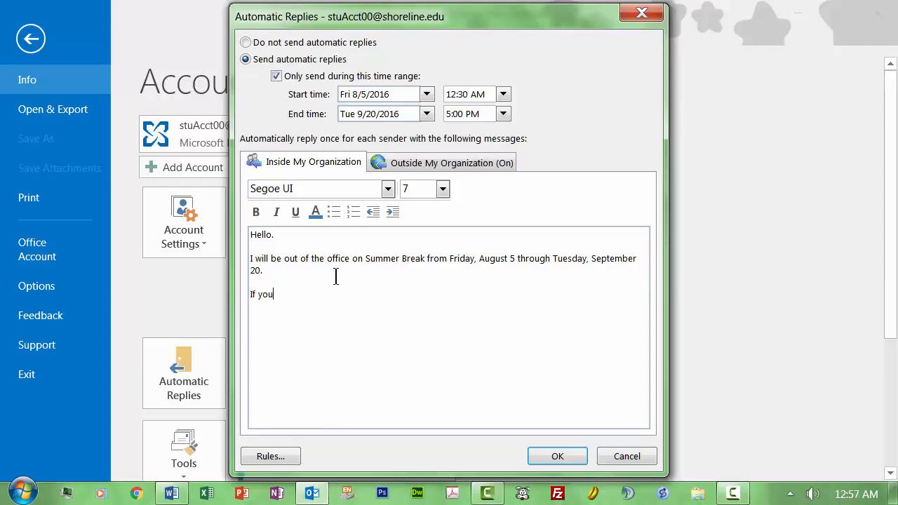
{"action": "type", "text": " have questions, please contact"}
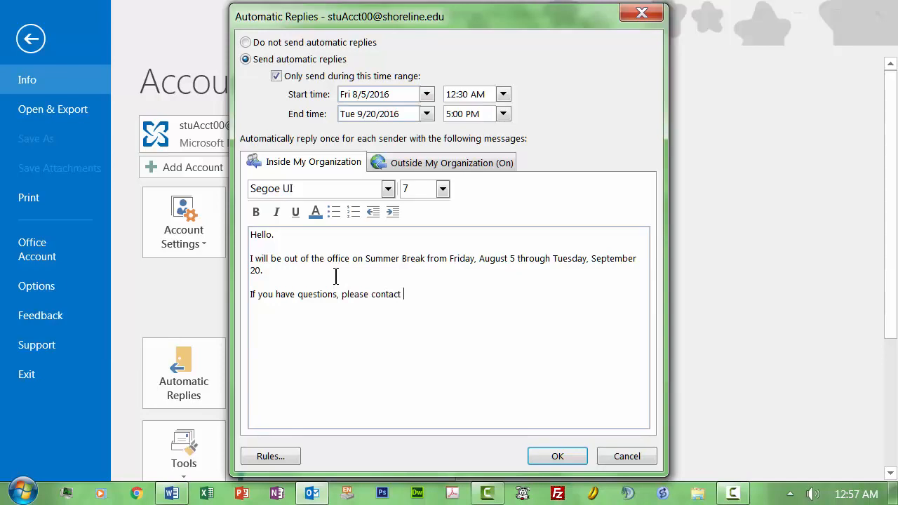
{"action": "type", "text": " Jane Dice"}
{"action": "key", "text": "BackSpace"}
{"action": "key", "text": "BackSpace"}
{"action": "key", "text": "BackSpace"}
{"action": "type", "text": "oe in the Business "}
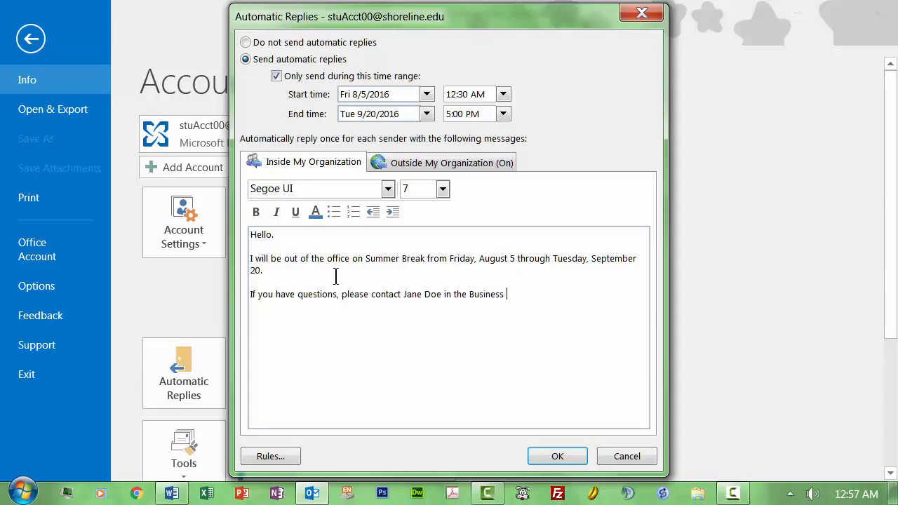
{"action": "type", "text": "Tecghnology"}
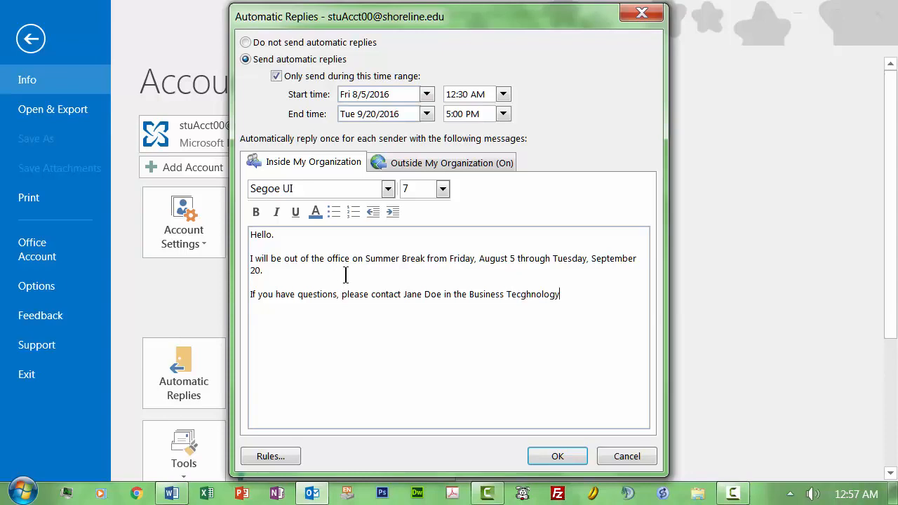
{"action": "left_click", "coordinate": [529, 297]}
{"action": "key", "text": "BackSpace"}
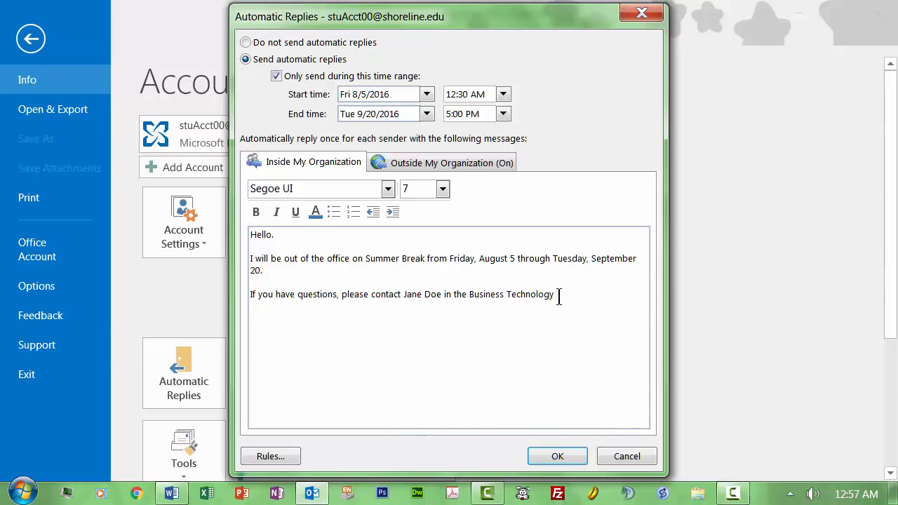
{"action": "type", "text": "Department at"}
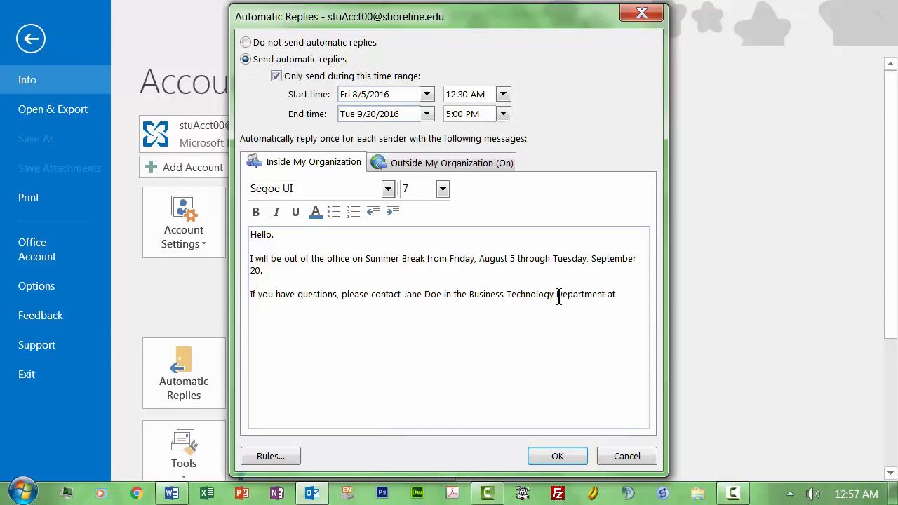
{"action": "type", "text": ": 206. 555."}
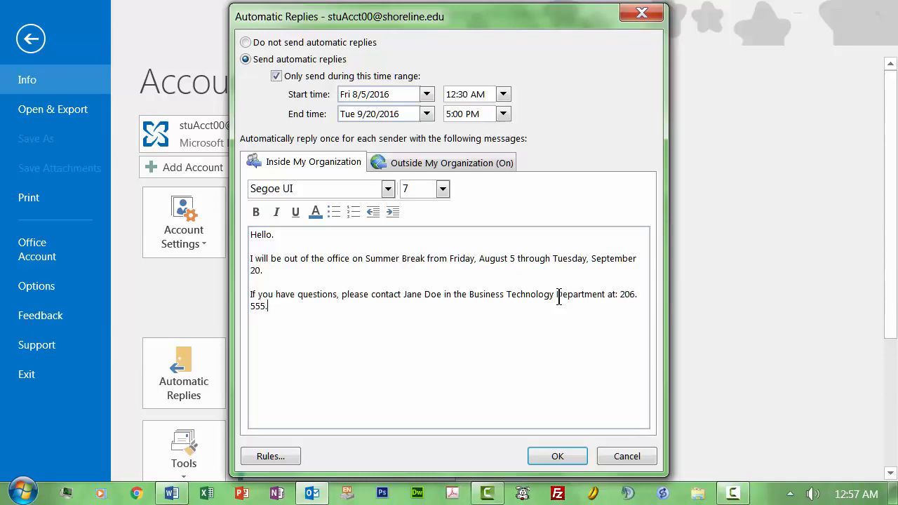
{"action": "type", "text": "1345."}
Close the inside-organization reply with a separate paragraph reading "Thank you, and have a great summer.".
{"action": "key", "text": "Return"}
{"action": "key", "text": "Return"}
{"action": "type", "text": "Thank you, and gavc"}
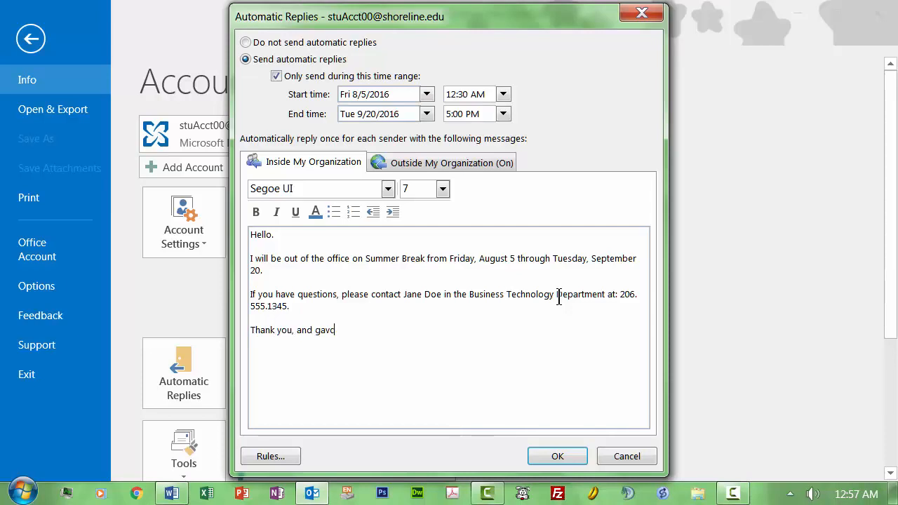
{"action": "key", "text": "BackSpace"}
{"action": "key", "text": "BackSpace"}
{"action": "key", "text": "BackSpace"}
{"action": "key", "text": "BackSpace"}
{"action": "type", "text": "have a great summer."}
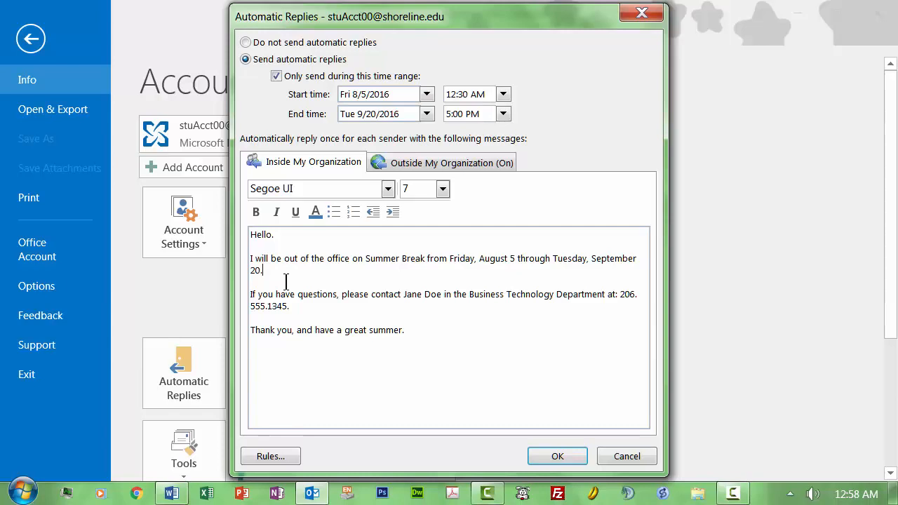
Remove "on Summer Break" from the out-of-office sentence and add ", 2016" after "September 20".
{"action": "left_click_drag", "start_coordinate": [425, 259], "coordinate": [353, 258]}
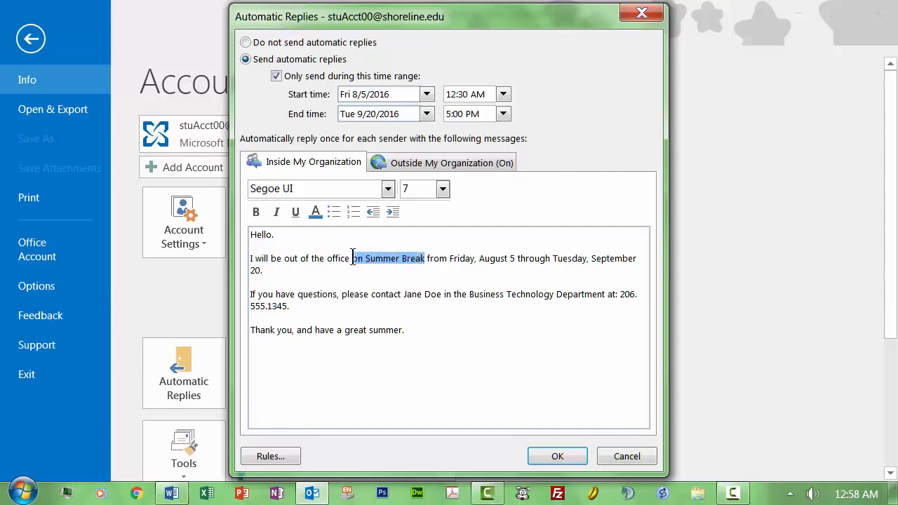
{"action": "key", "text": "Delete"}
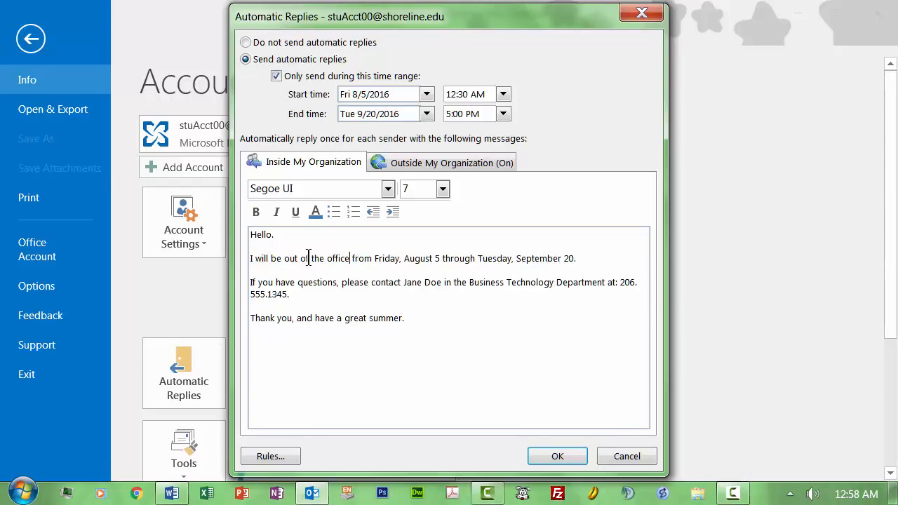
{"action": "left_click", "coordinate": [572, 259]}
{"action": "type", "text": ", 2016."}
{"action": "left_click", "coordinate": [307, 296]}
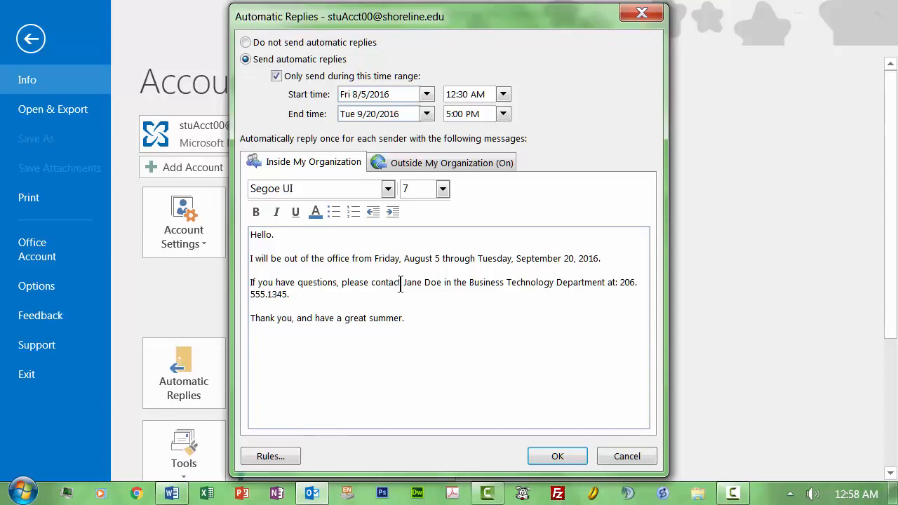
{"action": "left_click", "coordinate": [338, 300]}
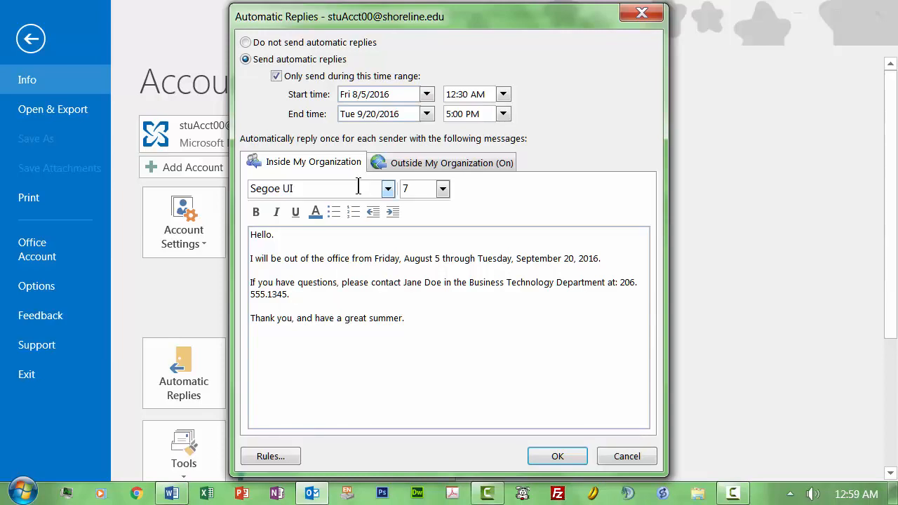
Format the entire inside-organization reply in Arial, size 12.
{"action": "left_click_drag", "start_coordinate": [406, 323], "coordinate": [239, 234]}
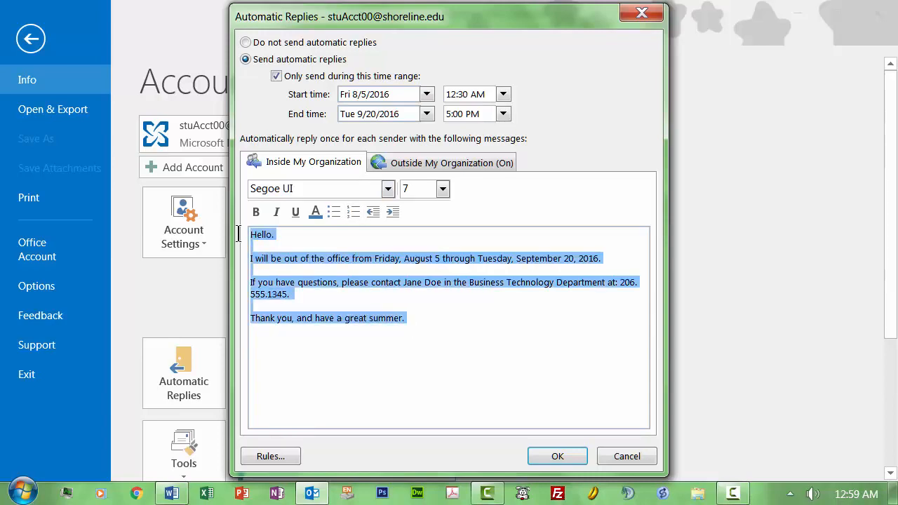
{"action": "left_click", "coordinate": [388, 189]}
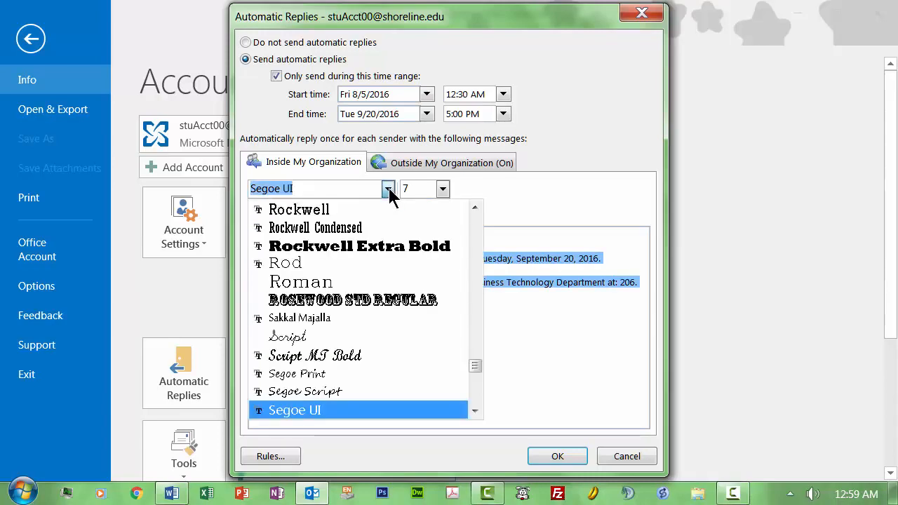
{"action": "type", "text": "Arial"}
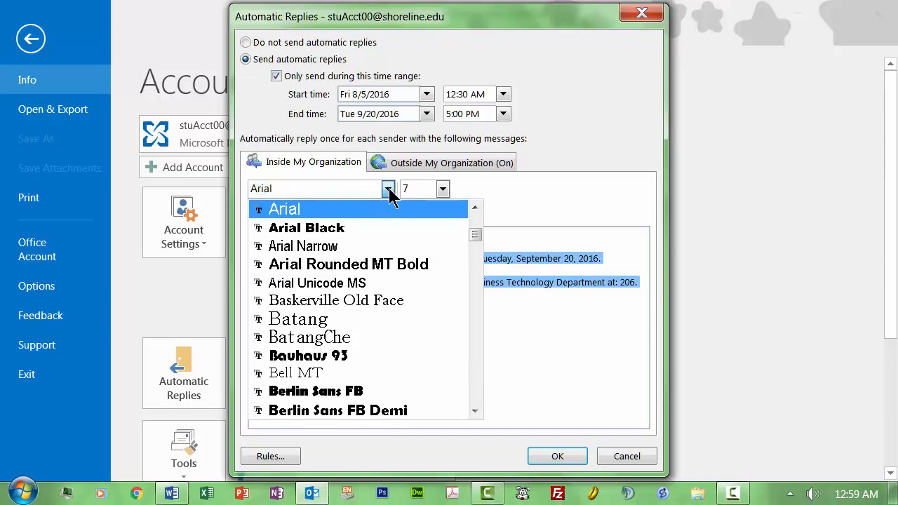
{"action": "left_click", "coordinate": [358, 209]}
{"action": "left_click", "coordinate": [443, 189]}
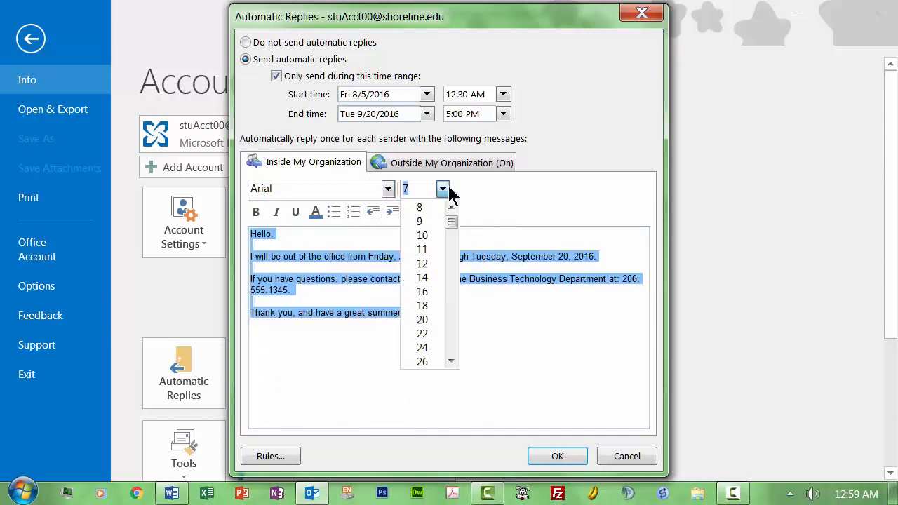
{"action": "left_click", "coordinate": [424, 263]}
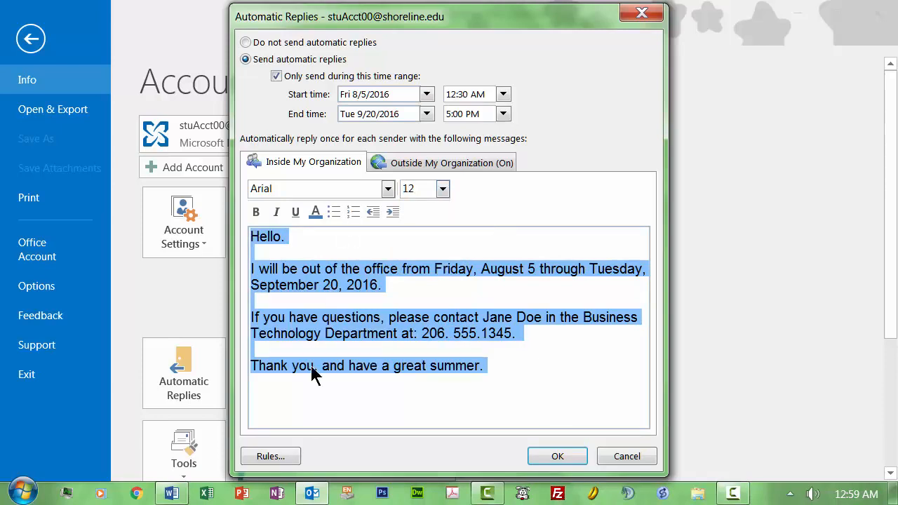
{"action": "left_click", "coordinate": [404, 324]}
Extend the questions paragraph with "You may also contact" followed by a second contact's full name, "at" and phone number.
{"action": "left_click", "coordinate": [526, 334]}
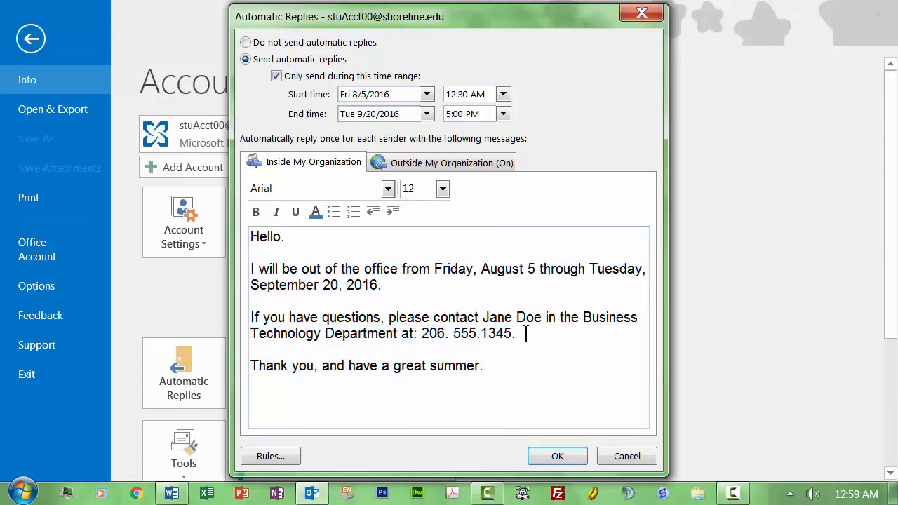
{"action": "type", "text": "You may also contact "}
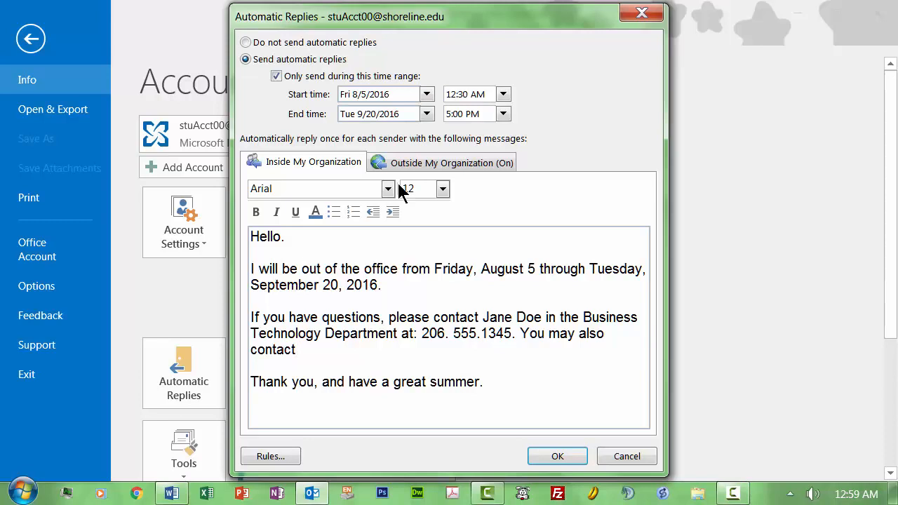
{"action": "type", "text": "Jim Doe at 555."}
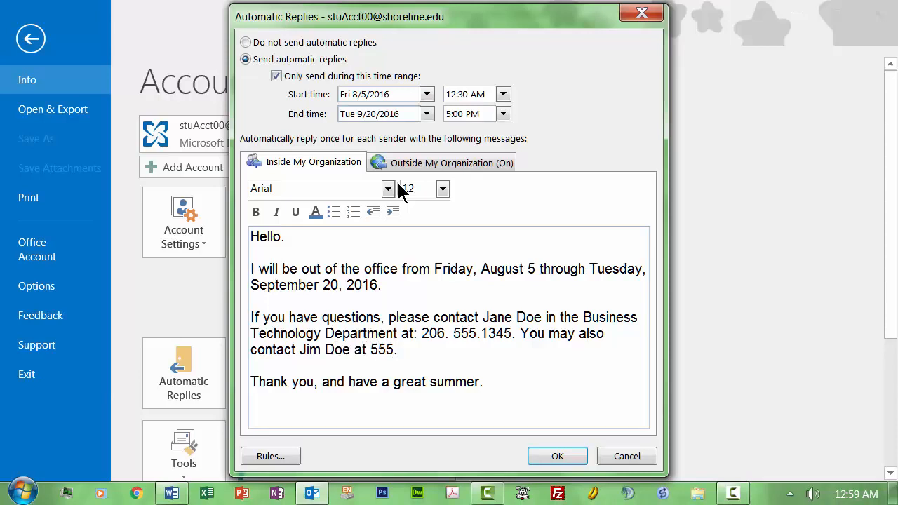
{"action": "key", "text": "BackSpace"}
{"action": "key", "text": "BackSpace"}
{"action": "key", "text": "BackSpace"}
{"action": "key", "text": "BackSpace"}
{"action": "type", "text": "206.3"}
{"action": "key", "text": "BackSpace"}
{"action": "type", "text": "555.."}
{"action": "key", "text": "BackSpace"}
{"action": "type", "text": "456"}
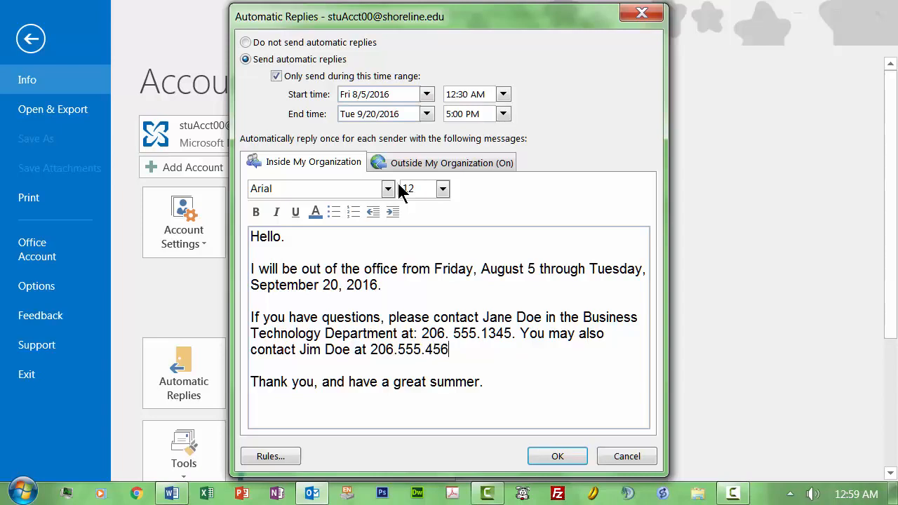
{"action": "type", "text": "7."}
{"action": "left_click_drag", "start_coordinate": [520, 335], "coordinate": [245, 317]}
{"action": "left_click", "coordinate": [518, 334]}
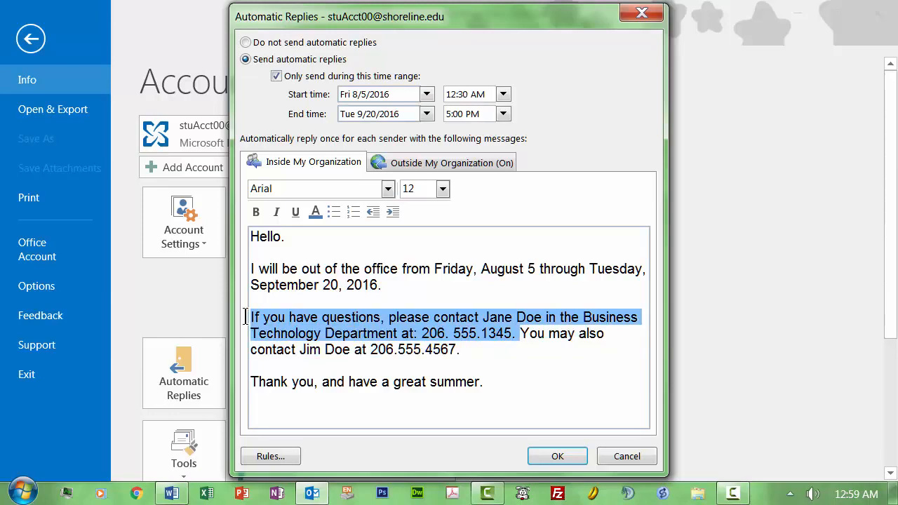
{"action": "left_click", "coordinate": [414, 349]}
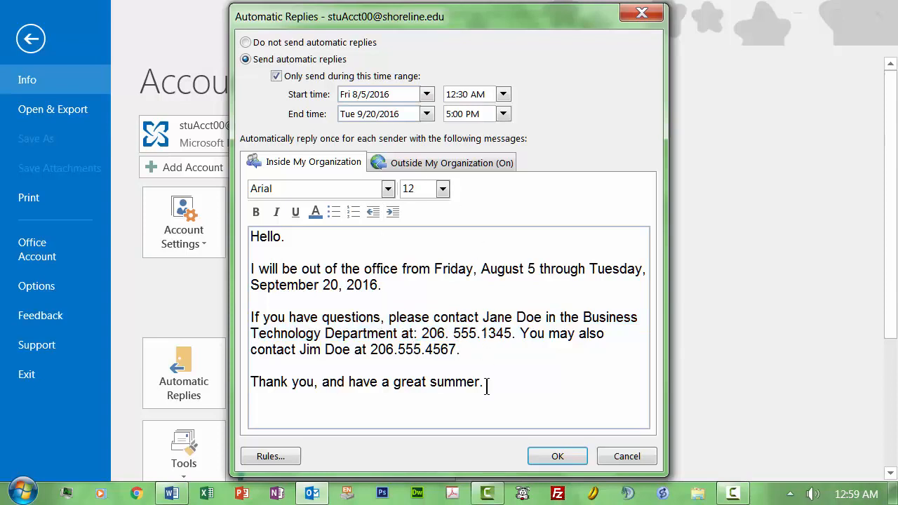
Copy the whole inside-organization reply into the reply for people outside the organization.
{"action": "left_click_drag", "start_coordinate": [486, 385], "coordinate": [238, 233]}
{"action": "key", "text": "ctrl+c"}
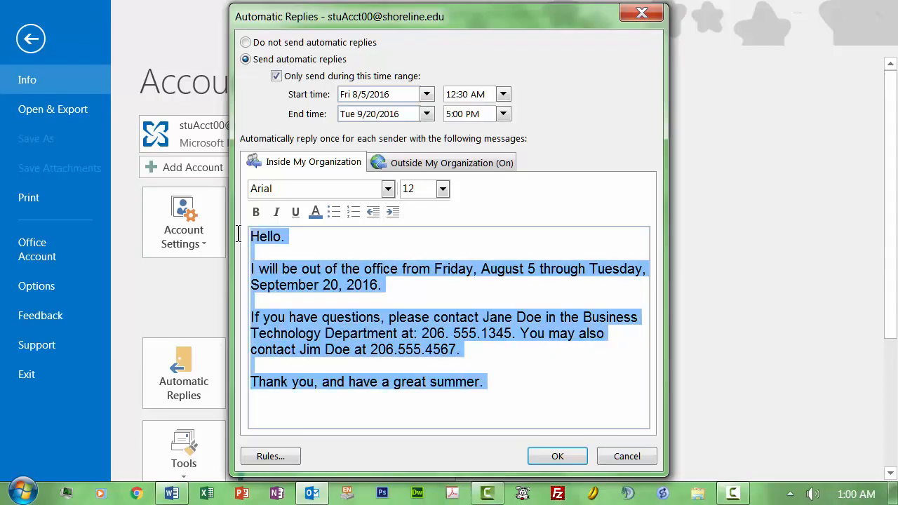
{"action": "left_click", "coordinate": [405, 160]}
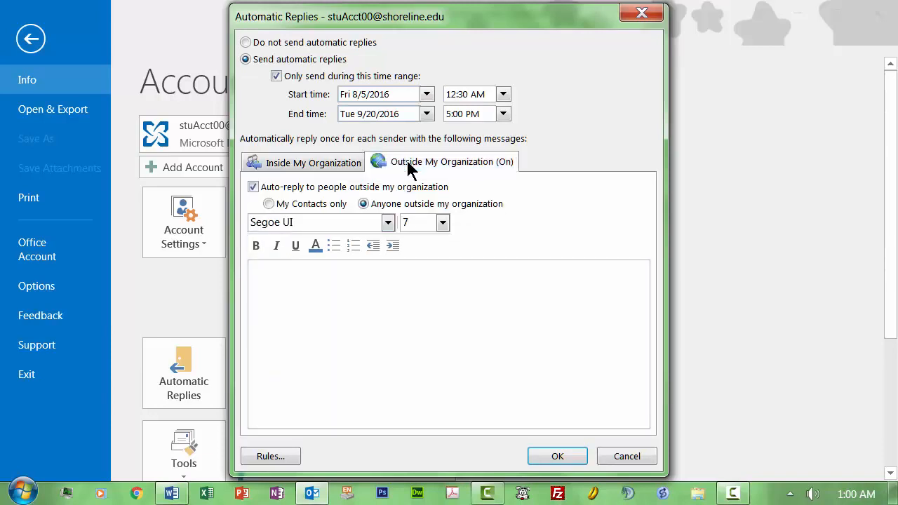
{"action": "left_click", "coordinate": [352, 292]}
{"action": "key", "text": "ctrl+v"}
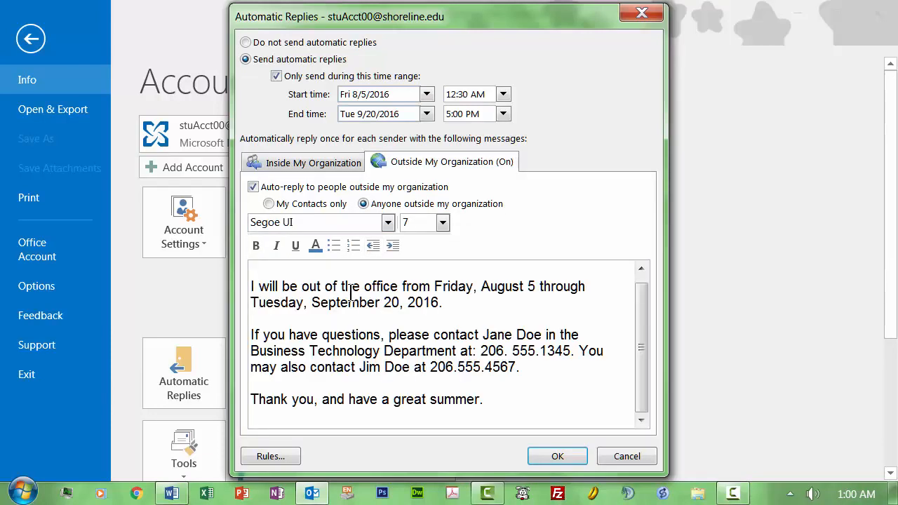
In the outside-organization reply, insert a blank line after "Hello." and delete the sentence about the second contact.
{"action": "left_click", "coordinate": [250, 285]}
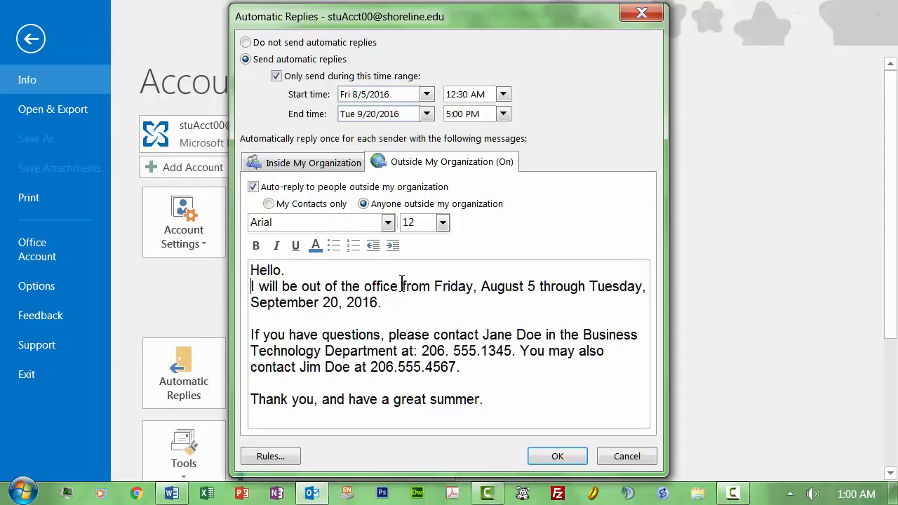
{"action": "key", "text": "Return"}
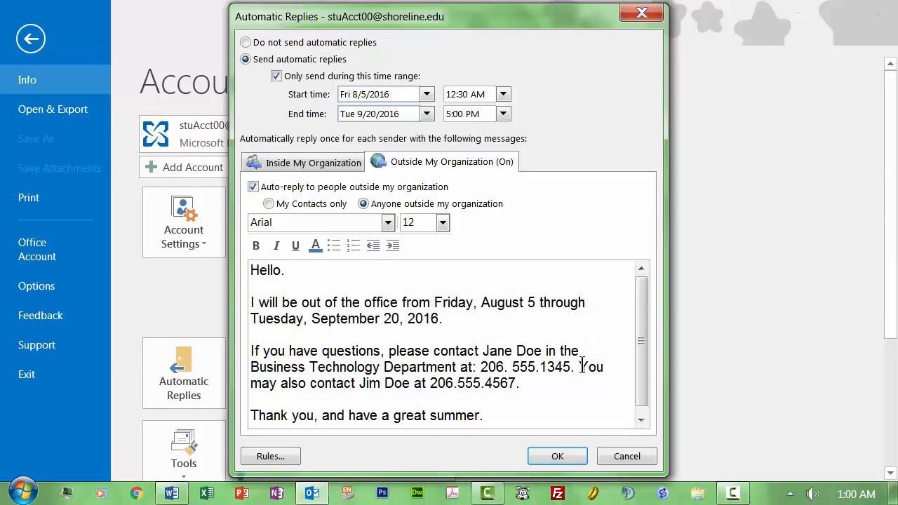
{"action": "left_click_drag", "start_coordinate": [580, 366], "coordinate": [578, 387]}
{"action": "key", "text": "Delete"}
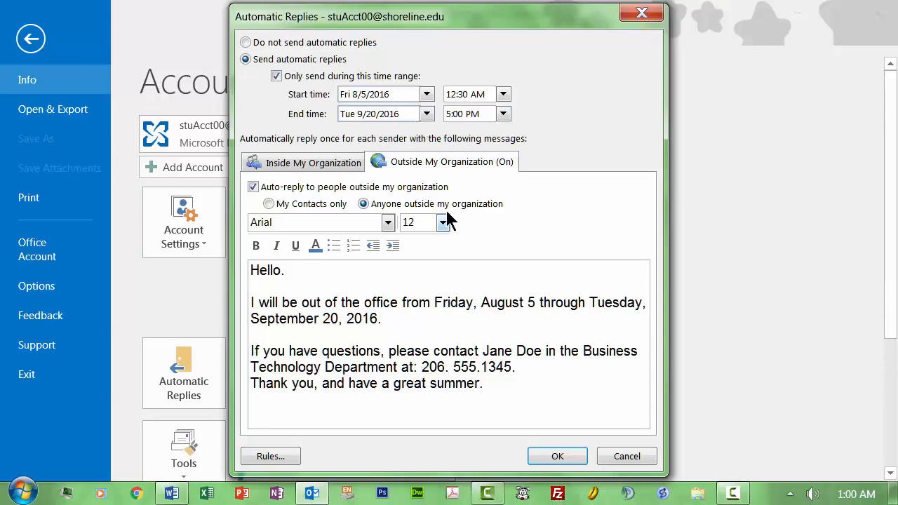
Recheck the inside-organization reply, save the automatic replies and leave the account information view.
{"action": "left_click", "coordinate": [336, 164]}
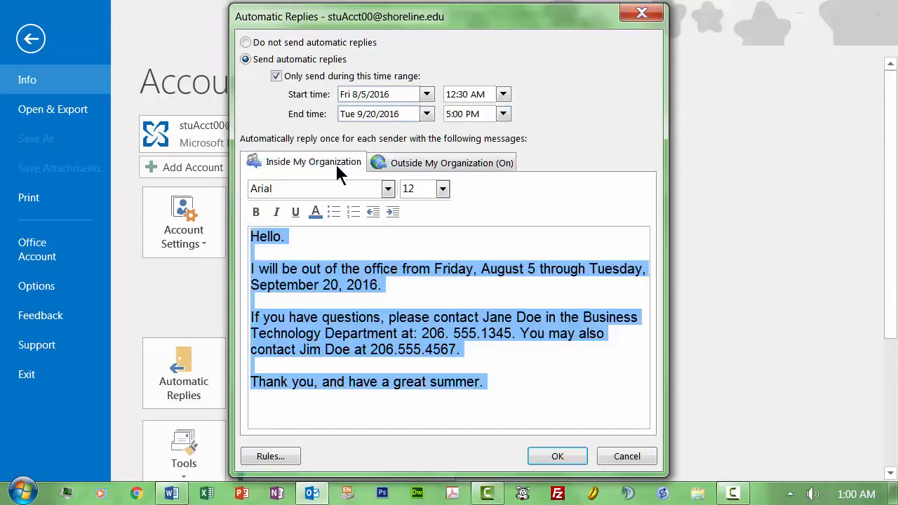
{"action": "left_click", "coordinate": [376, 242]}
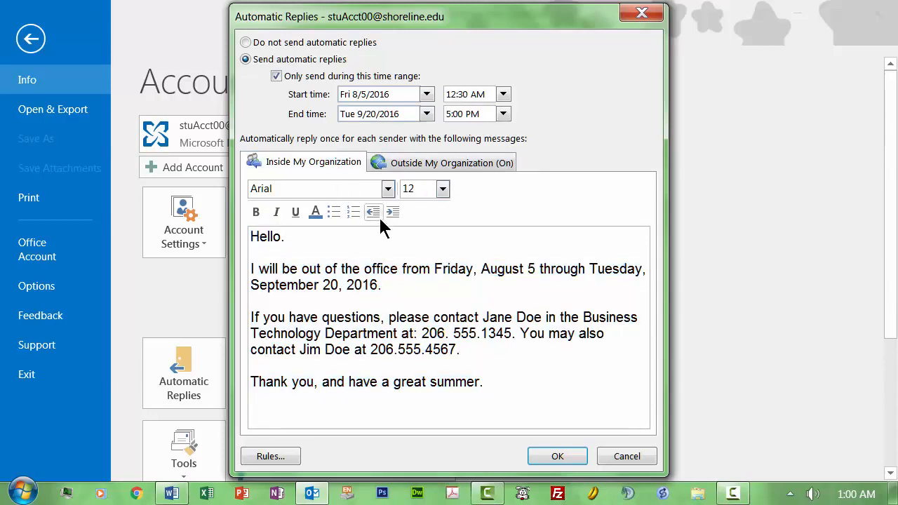
{"action": "left_click", "coordinate": [547, 454]}
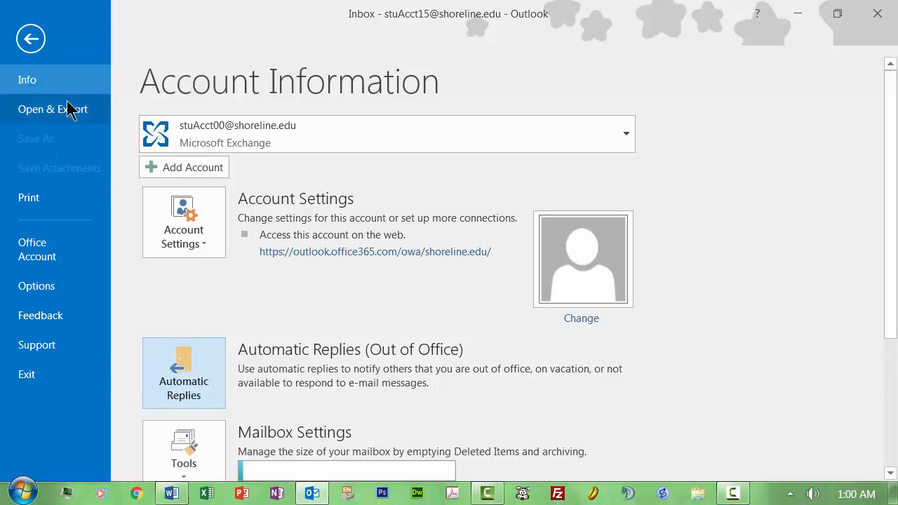
{"action": "left_click", "coordinate": [31, 40]}
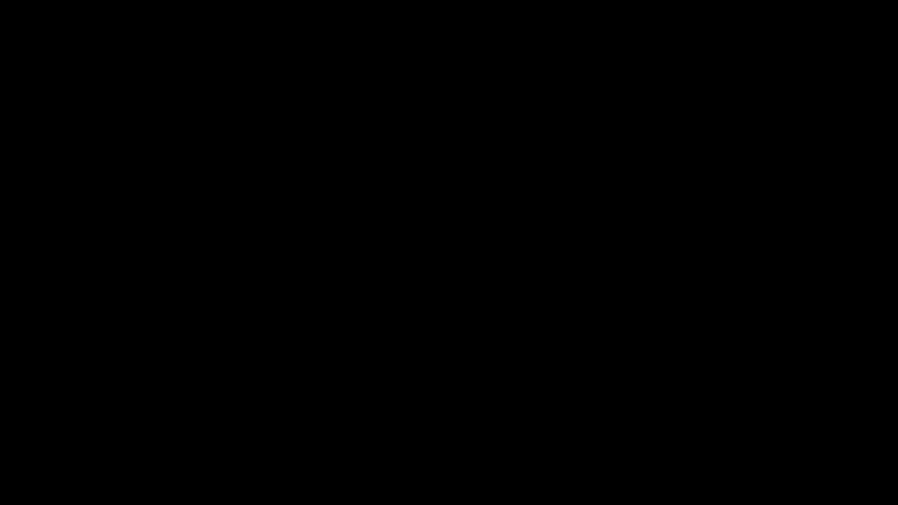